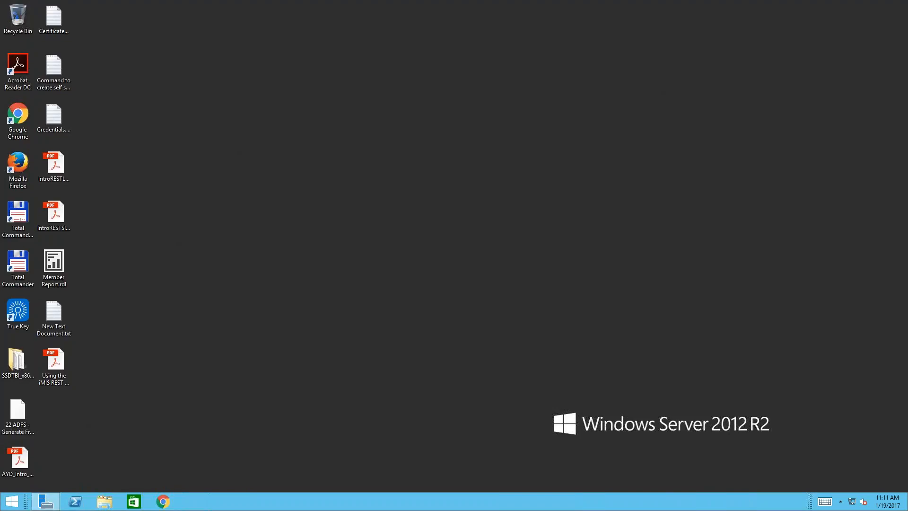
- Search the Start screen for 'sql' and launch SQL Server Data Tools for Visual Studio 2013
{"action": "left_click", "coordinate": [12, 502]}
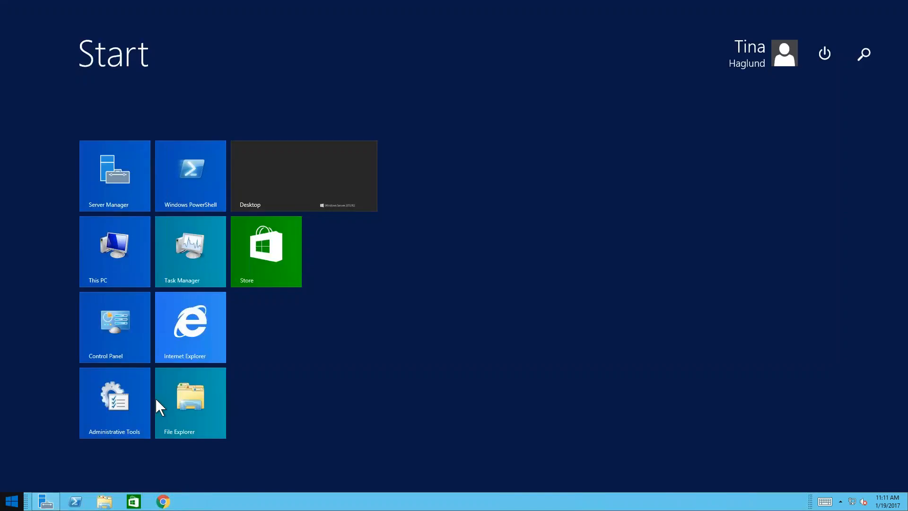
{"action": "left_click", "coordinate": [867, 54]}
{"action": "type", "text": "ql"}
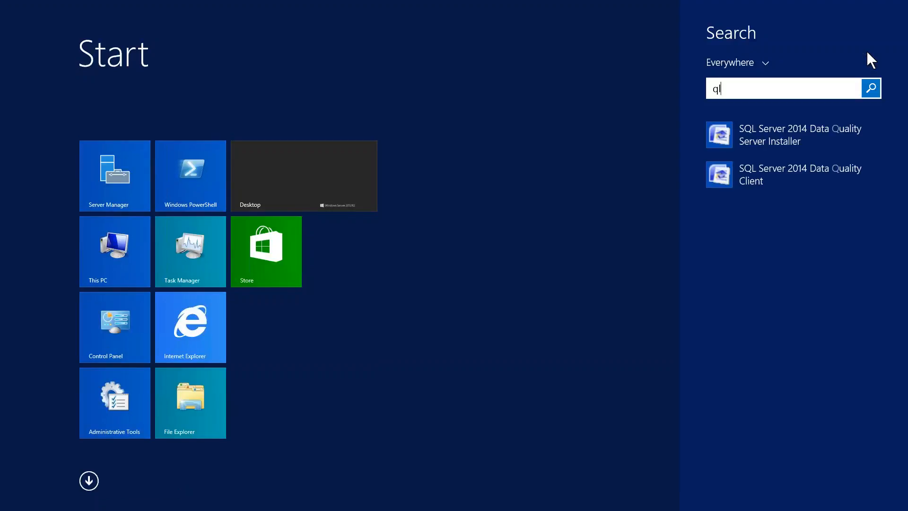
{"action": "key", "text": "BackSpace"}
{"action": "key", "text": "BackSpace"}
{"action": "type", "text": "sql"}
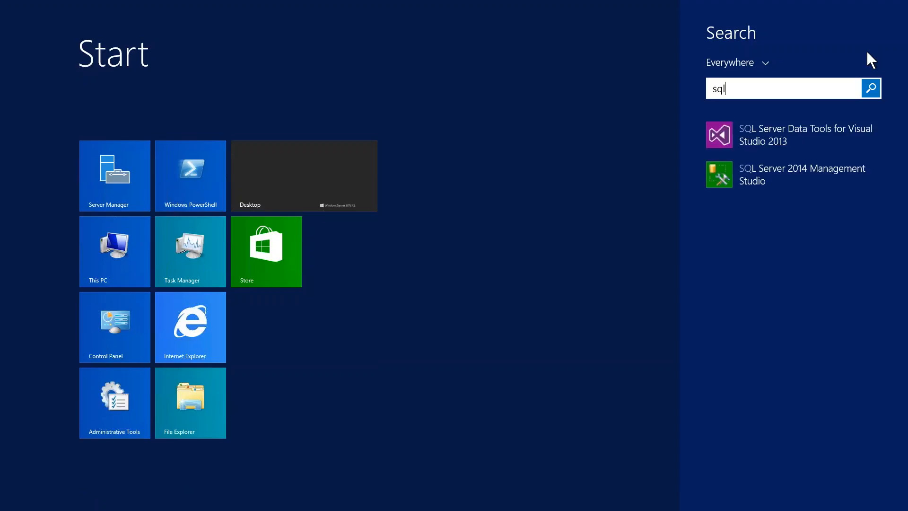
{"action": "key", "text": "Down"}
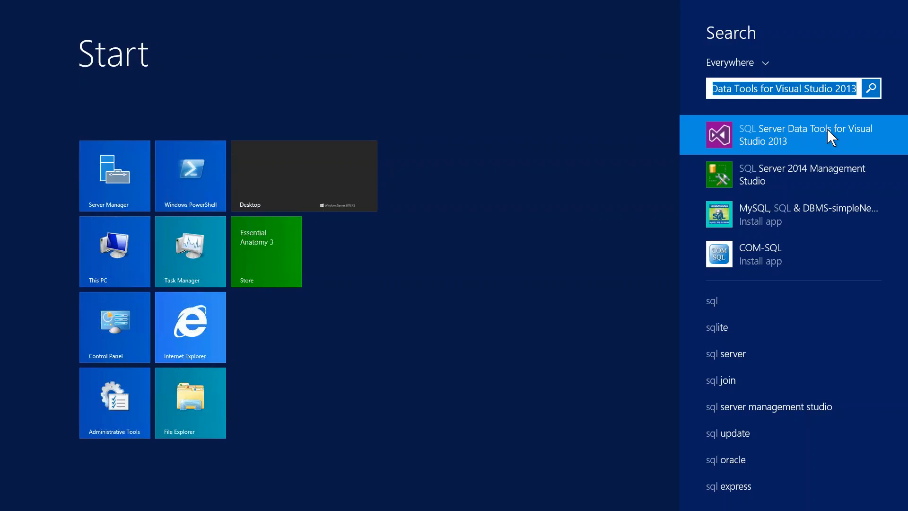
{"action": "left_click", "coordinate": [827, 129]}
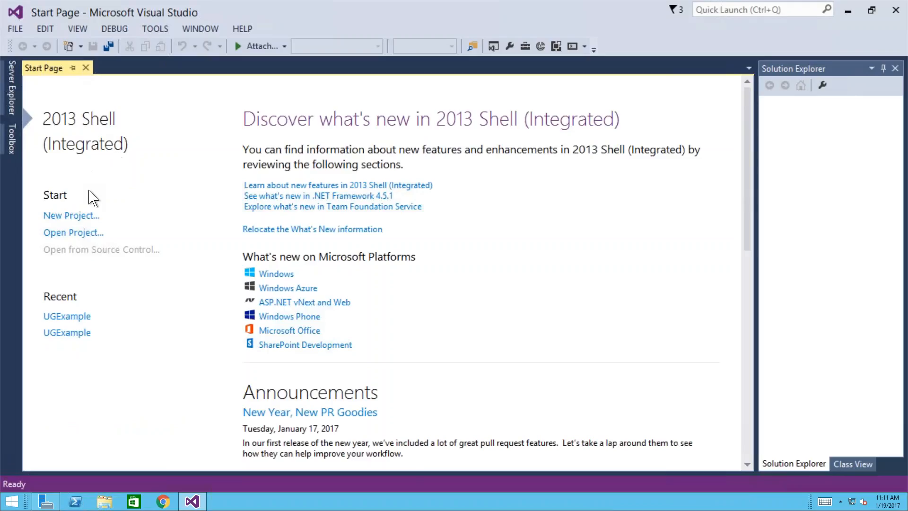
- Look over the FILE > New options, then open the recent UGExample project
{"action": "left_click", "coordinate": [19, 30]}
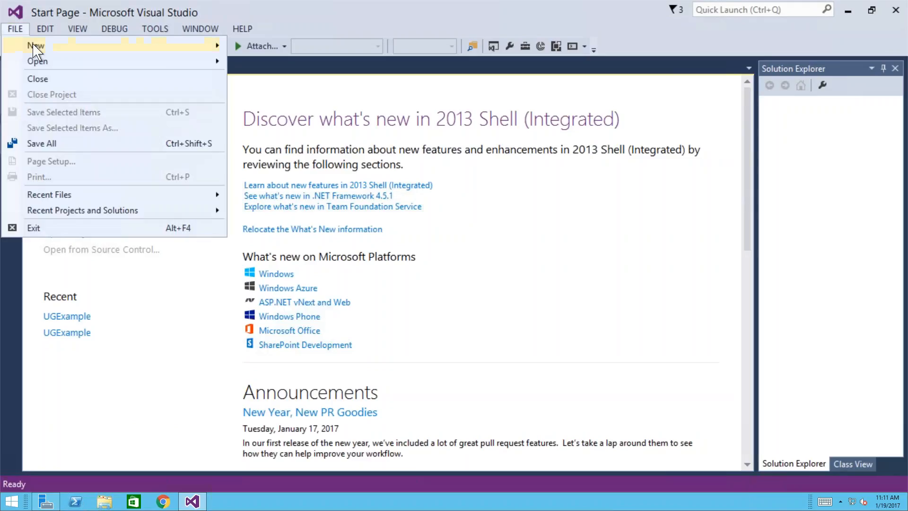
{"action": "mouse_move", "coordinate": [34, 46]}
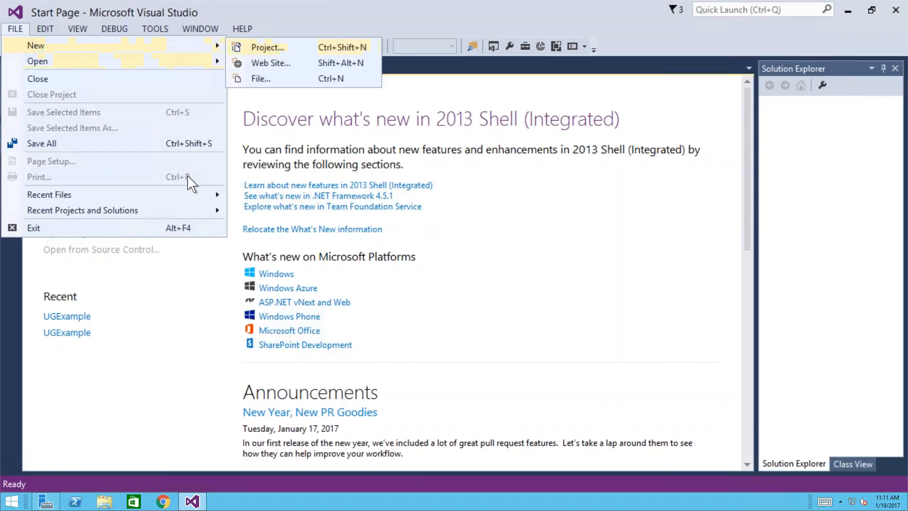
{"action": "left_click", "coordinate": [158, 303]}
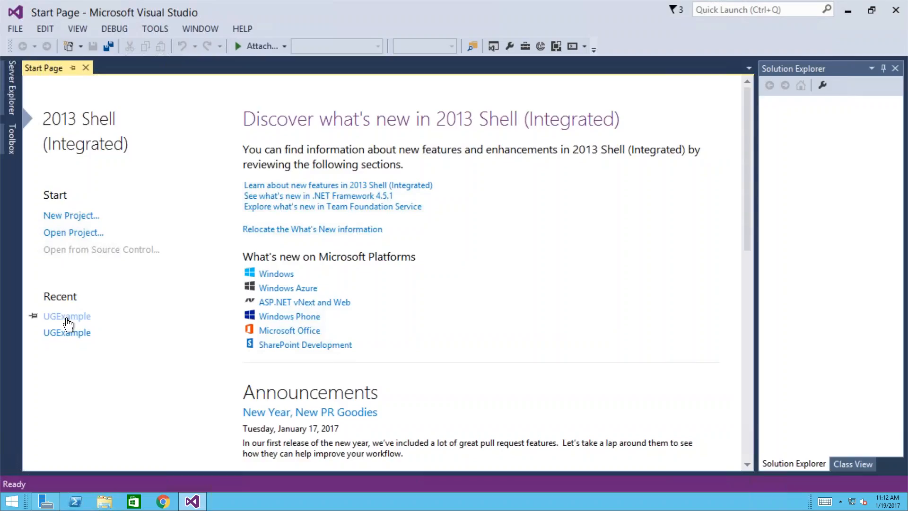
{"action": "left_click", "coordinate": [67, 318]}
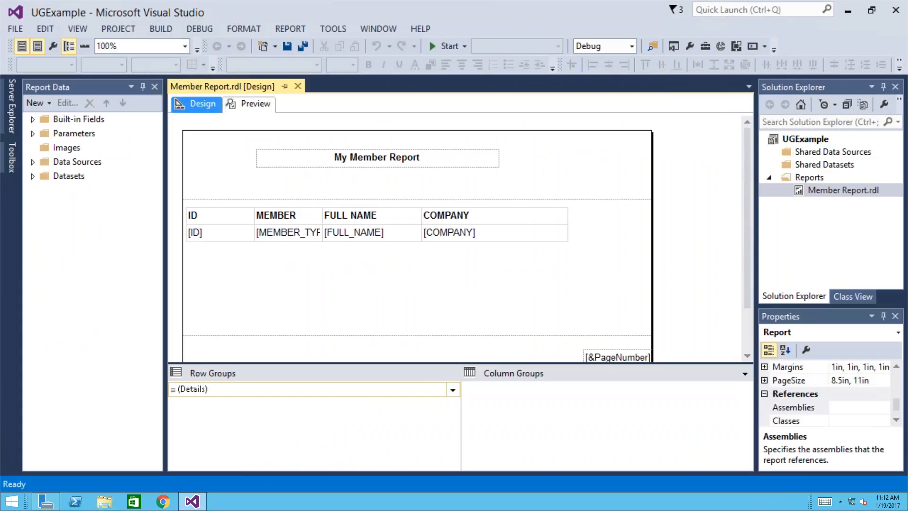
- Preview Member Report with Member Type set to Member Individual
{"action": "left_click", "coordinate": [254, 106]}
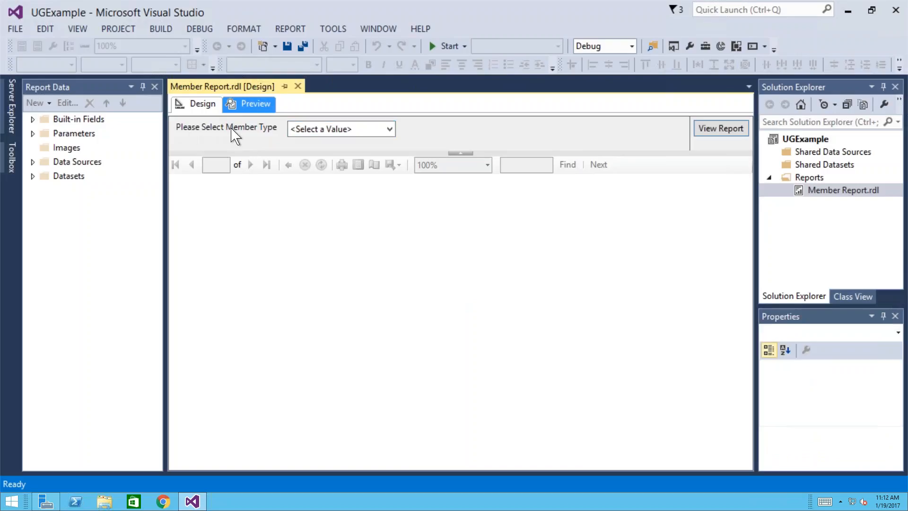
{"action": "left_click", "coordinate": [365, 129]}
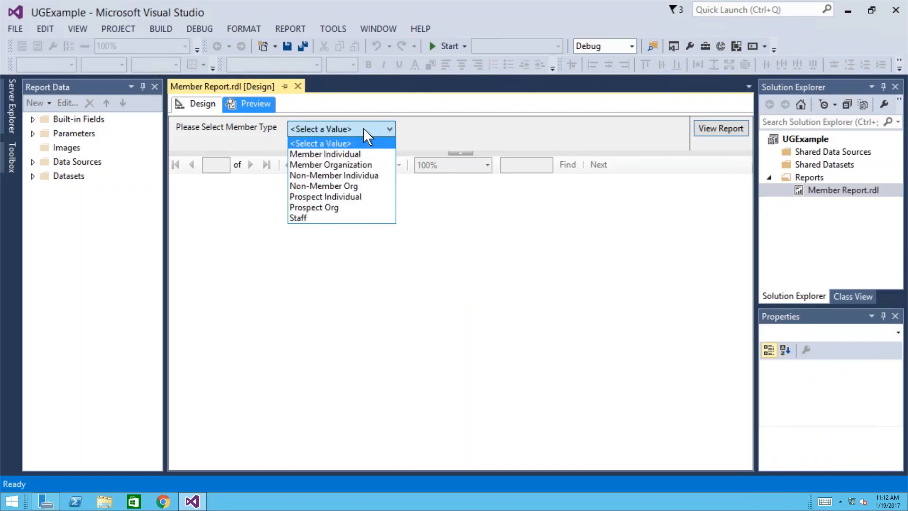
{"action": "left_click", "coordinate": [347, 154]}
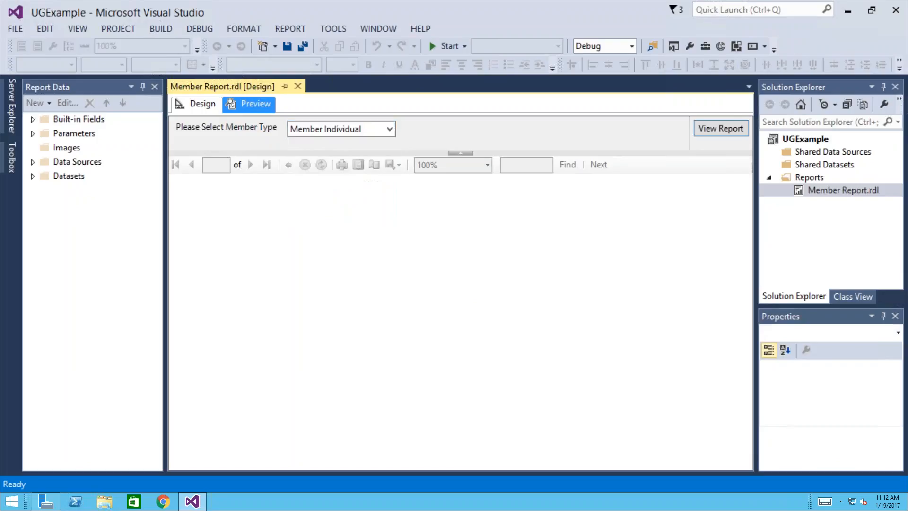
{"action": "left_click", "coordinate": [712, 136]}
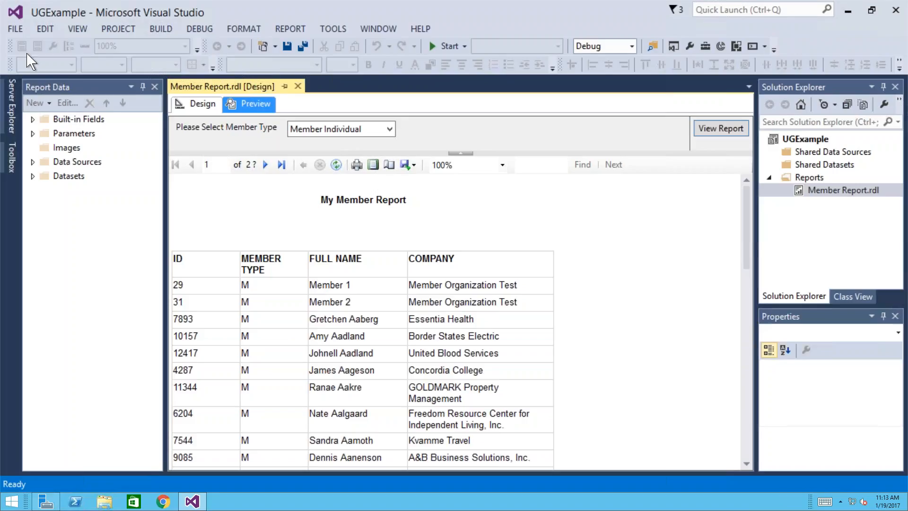
- Close the UGExample project and bring up the FILE > New choices
{"action": "left_click", "coordinate": [15, 30]}
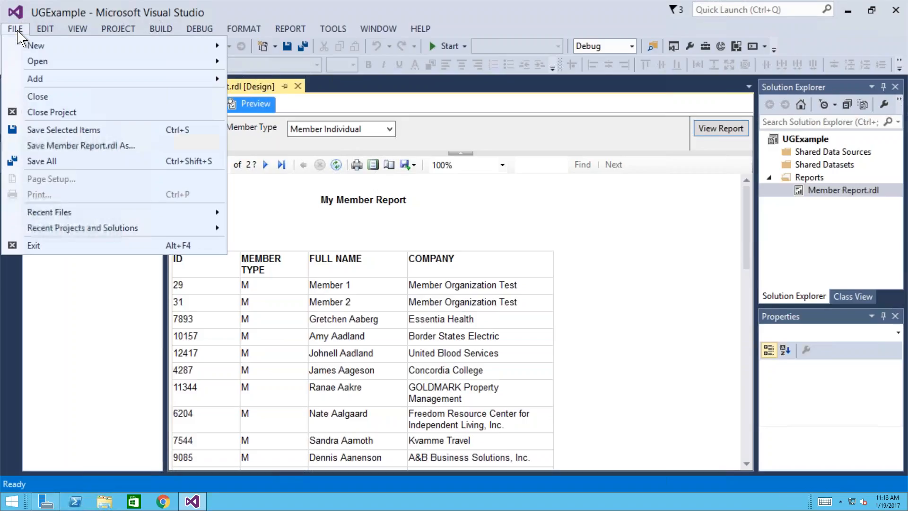
{"action": "left_click", "coordinate": [52, 112]}
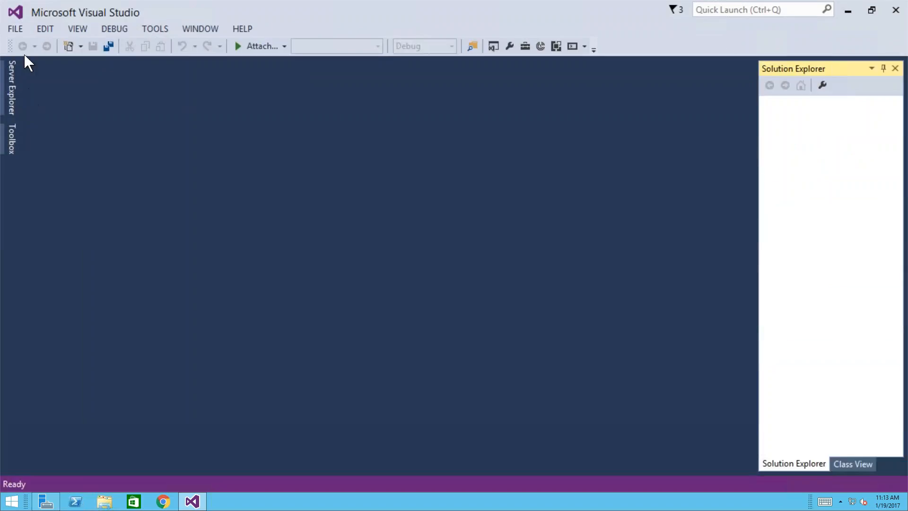
{"action": "left_click", "coordinate": [16, 30]}
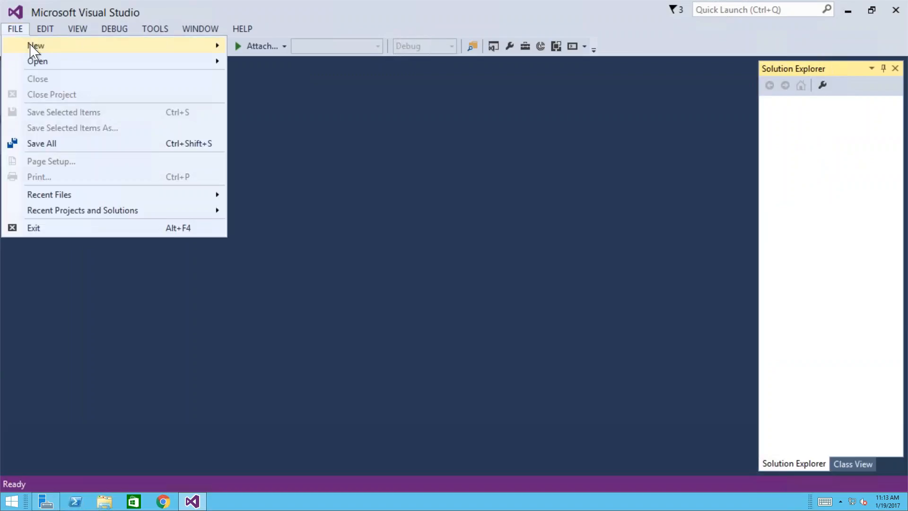
{"action": "mouse_move", "coordinate": [31, 45]}
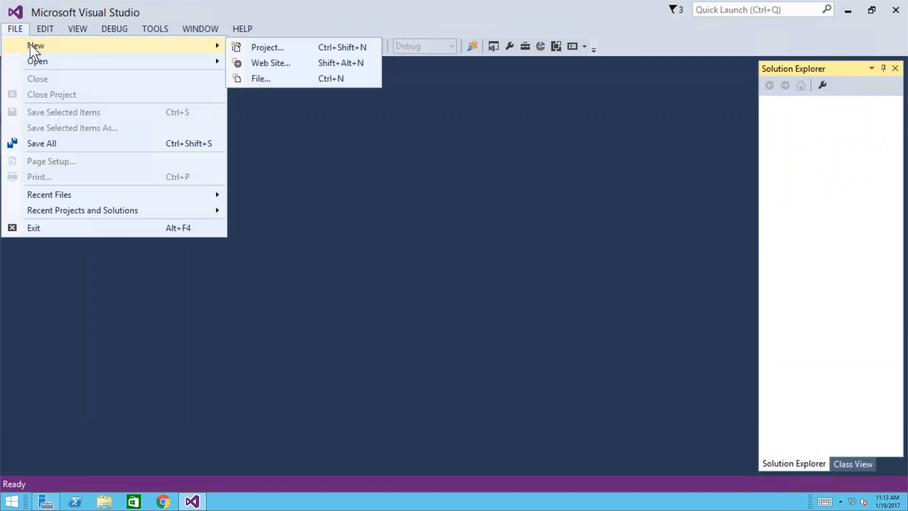
- Start a new Report Server Project and select its default name, Report Project1
{"action": "left_click", "coordinate": [266, 51]}
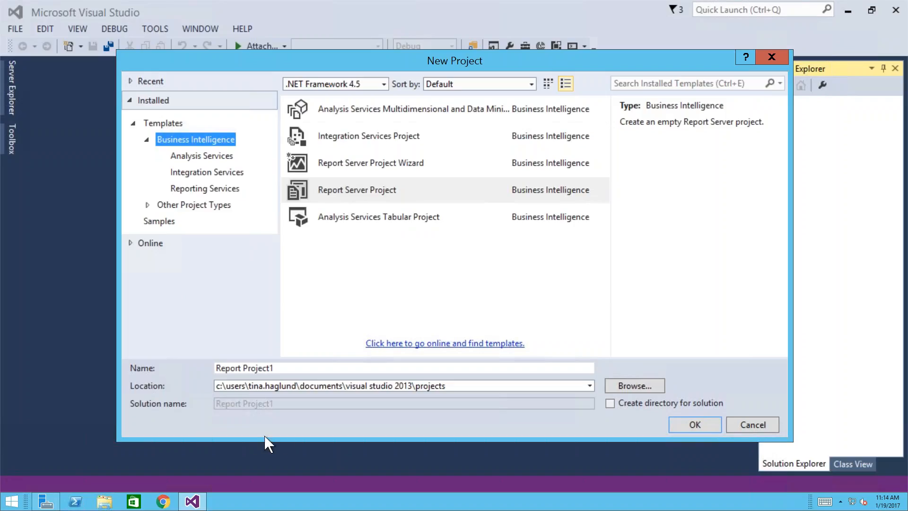
{"action": "left_click_drag", "start_coordinate": [283, 368], "coordinate": [190, 363]}
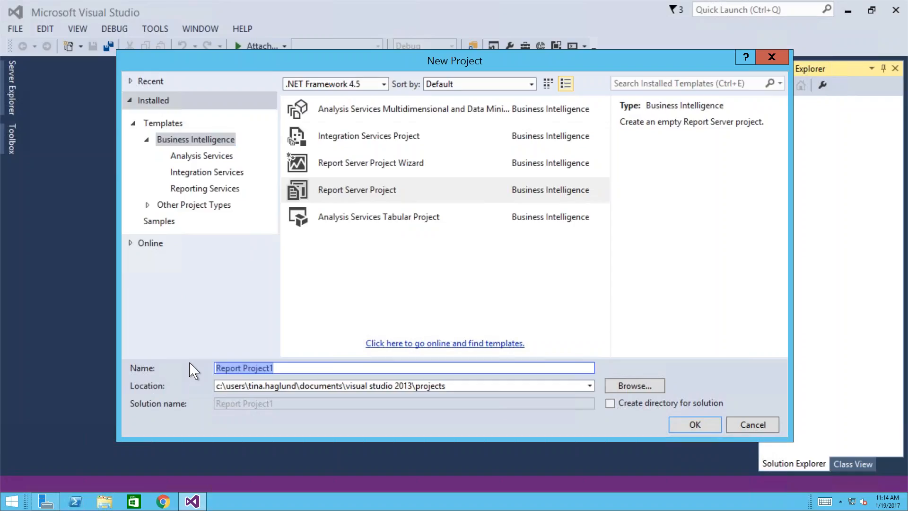
- Create the MembershipProject report project with no separate solution directory, then select its Reports folder
{"action": "type", "text": "Memb"}
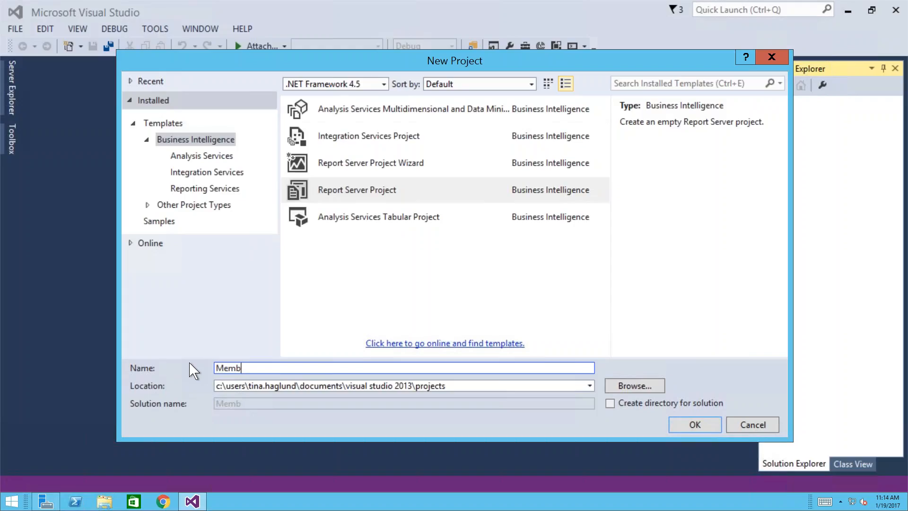
{"action": "type", "text": "ershipProject"}
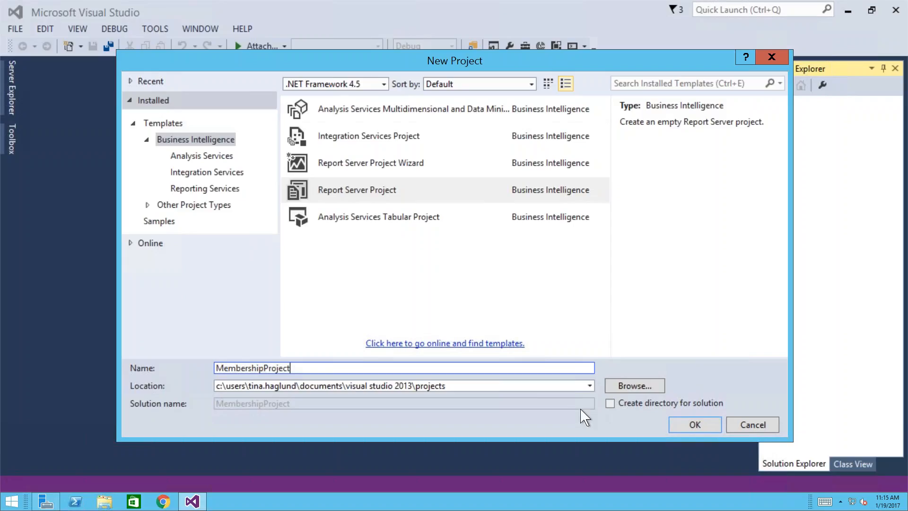
{"action": "left_click", "coordinate": [610, 404]}
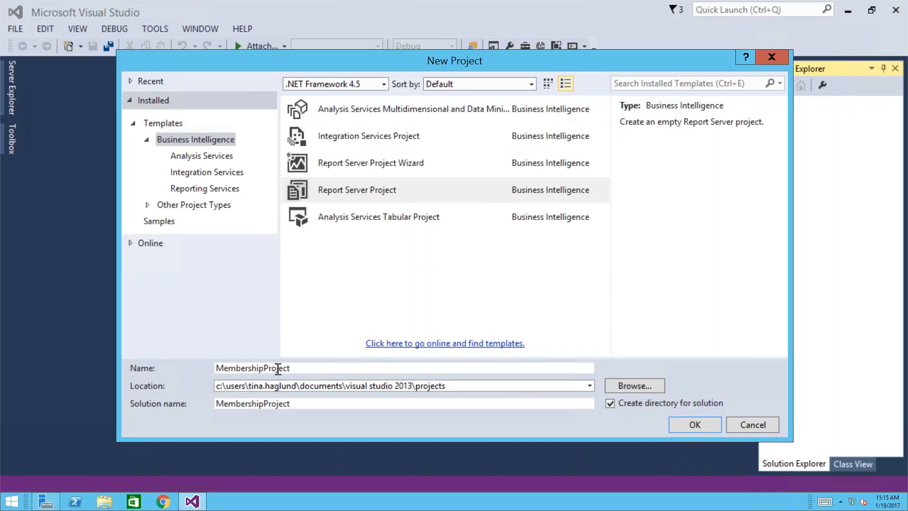
{"action": "left_click", "coordinate": [610, 404]}
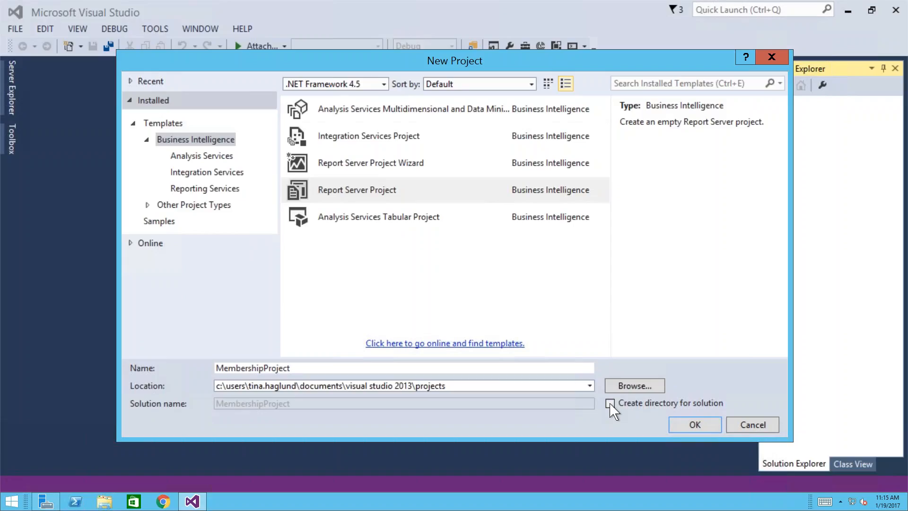
{"action": "left_click", "coordinate": [691, 425]}
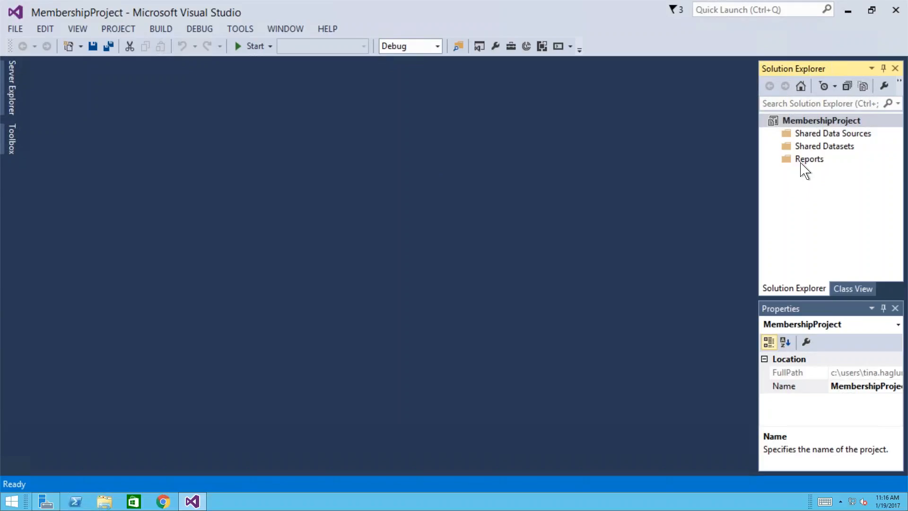
{"action": "left_click", "coordinate": [803, 169]}
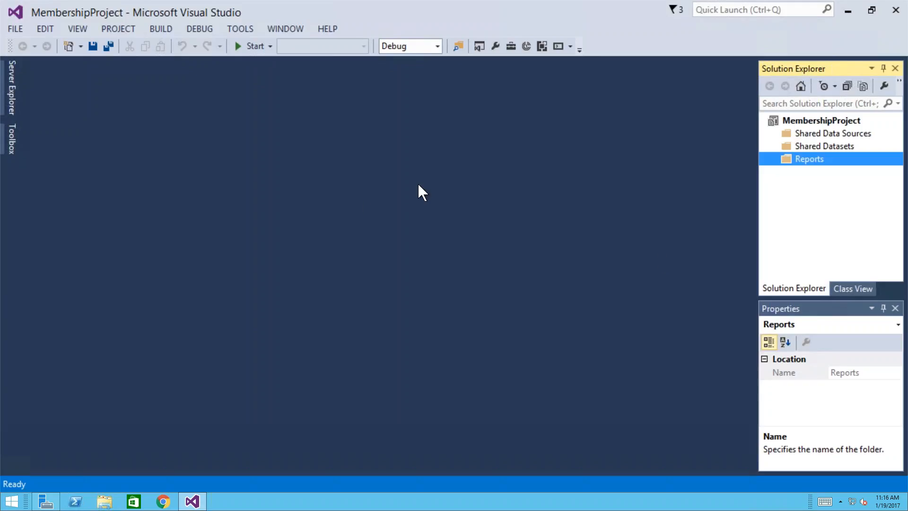
- Review the VIEW, PROJECT, BUILD, TOOLS and WINDOW menus
{"action": "left_click", "coordinate": [85, 29]}
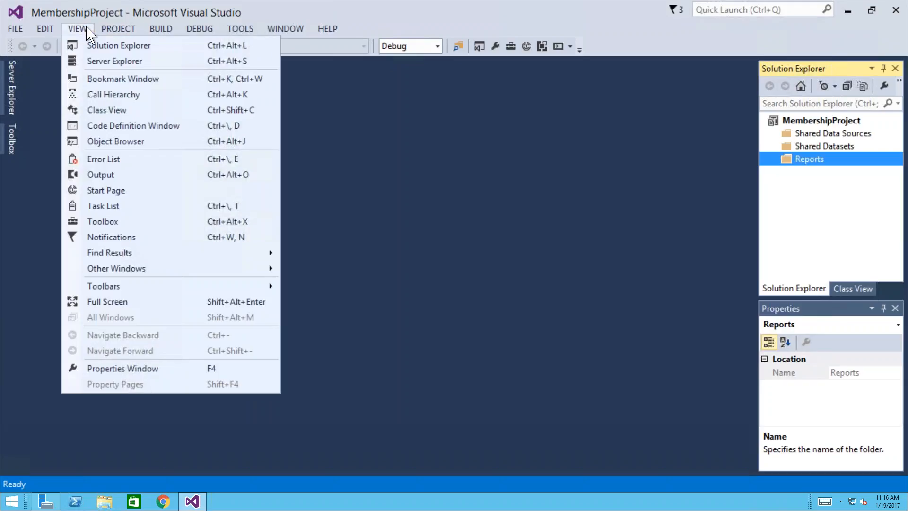
{"action": "left_click", "coordinate": [91, 29]}
{"action": "left_click", "coordinate": [115, 29]}
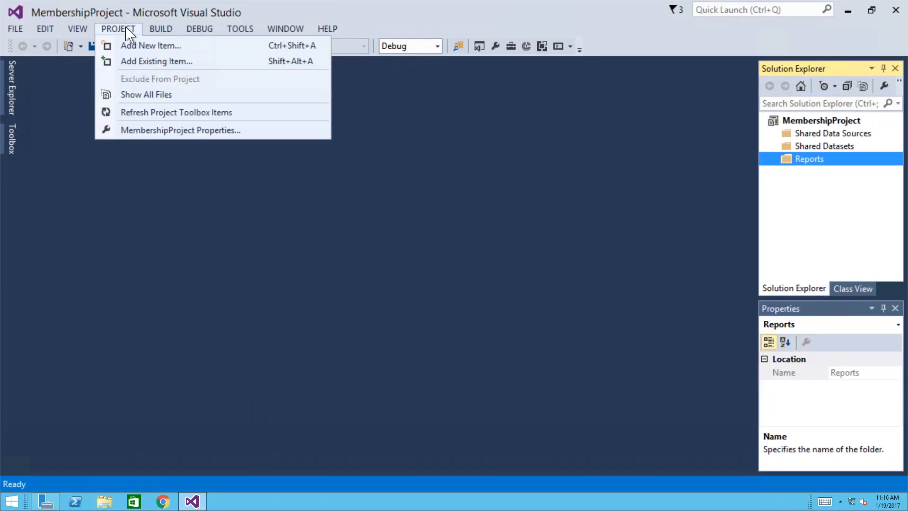
{"action": "left_click", "coordinate": [125, 29]}
{"action": "left_click", "coordinate": [160, 29]}
{"action": "left_click", "coordinate": [235, 29]}
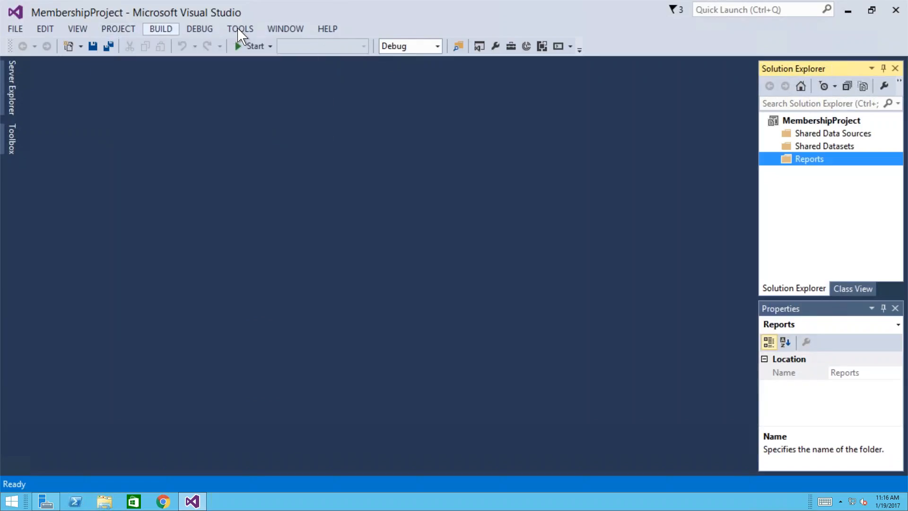
{"action": "left_click", "coordinate": [239, 29]}
{"action": "left_click", "coordinate": [297, 29]}
{"action": "left_click", "coordinate": [299, 29]}
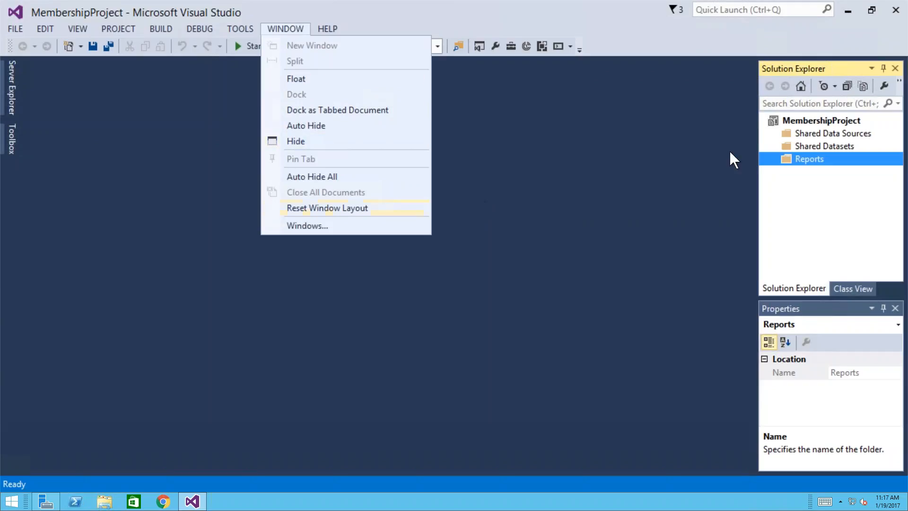
- Dismiss the WINDOW menu, leaving the empty MembershipProject workspace in view
{"action": "left_click", "coordinate": [732, 366]}
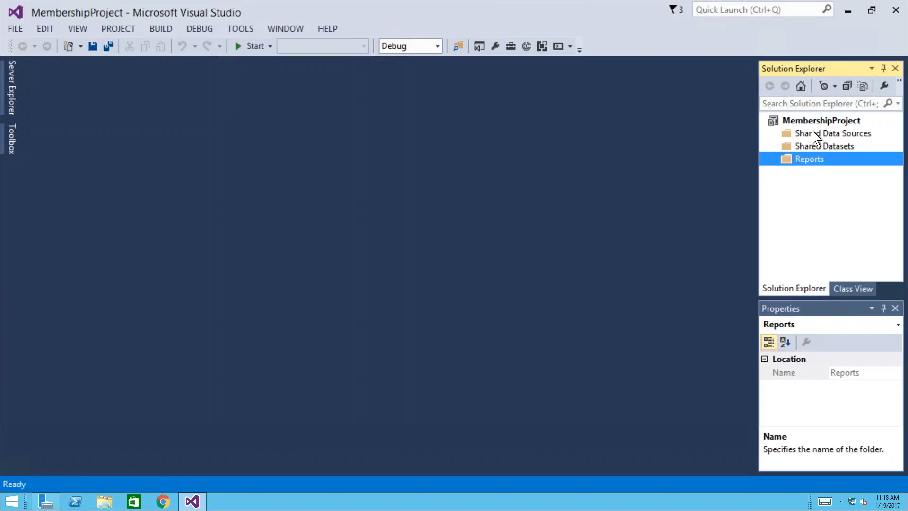
- Show the Reports folder's Add submenu with New Item and Existing Item
{"action": "right_click", "coordinate": [795, 161]}
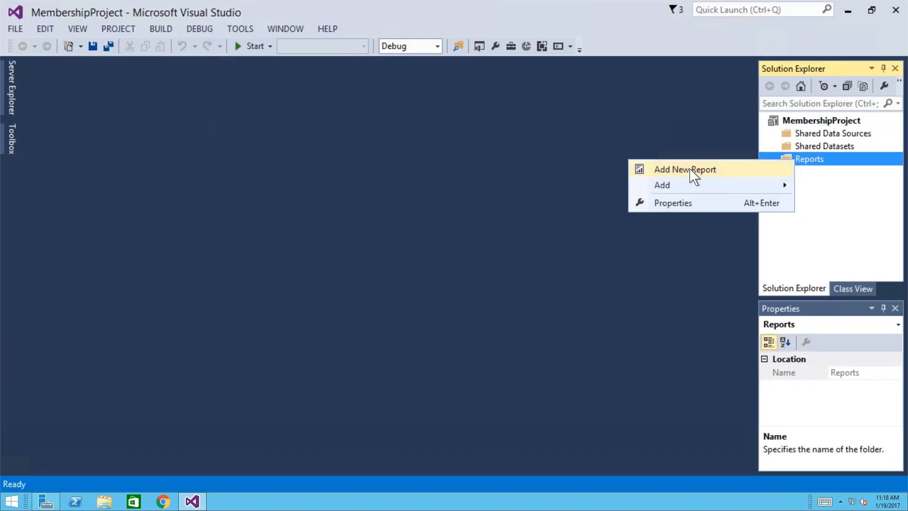
{"action": "mouse_move", "coordinate": [673, 189]}
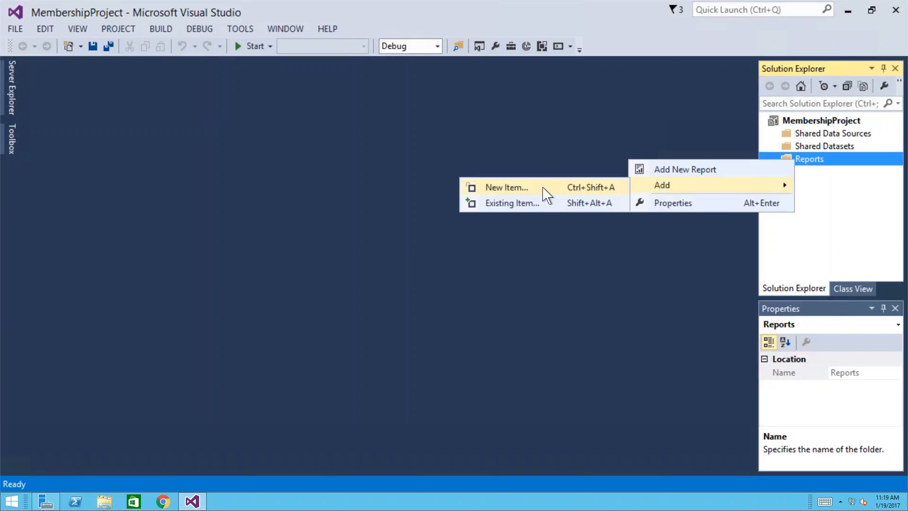
- Add a new Report item, renaming Report1.rdl to MemberRoster
{"action": "left_click", "coordinate": [496, 188]}
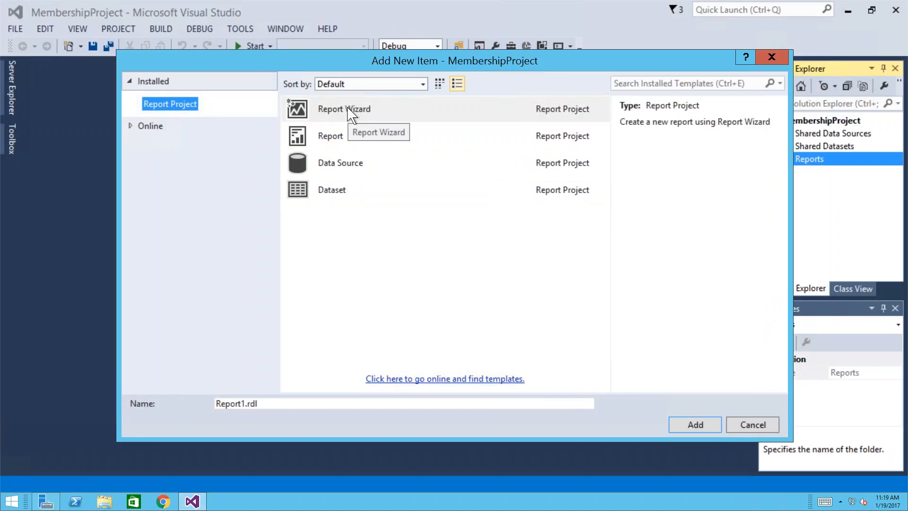
{"action": "left_click", "coordinate": [344, 139]}
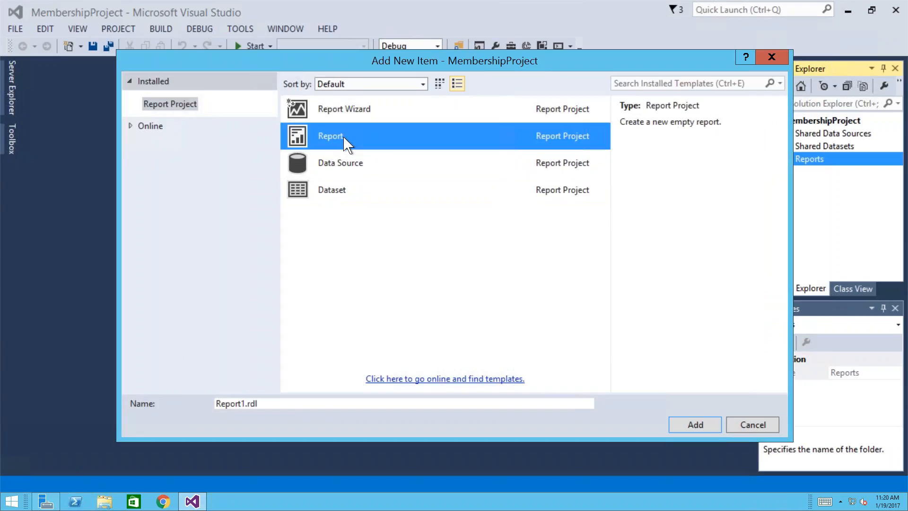
{"action": "left_click", "coordinate": [294, 404]}
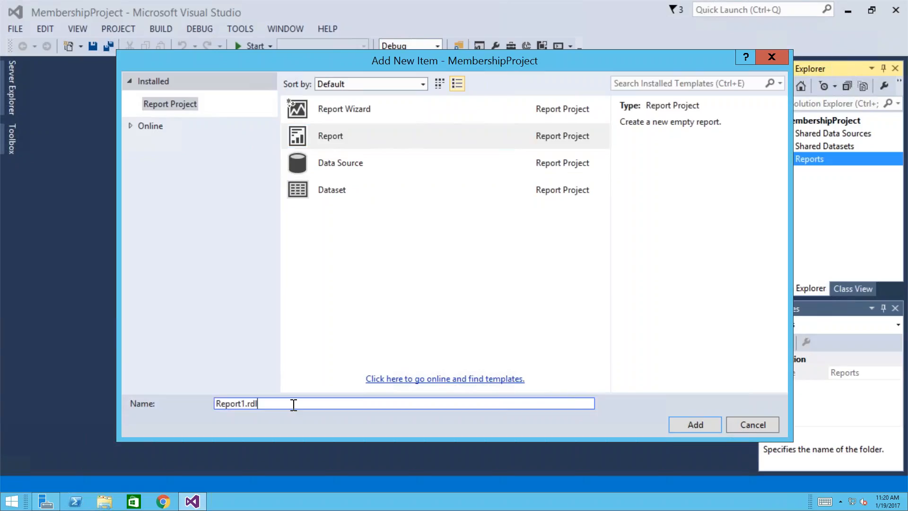
{"action": "left_click_drag", "start_coordinate": [293, 405], "coordinate": [191, 408]}
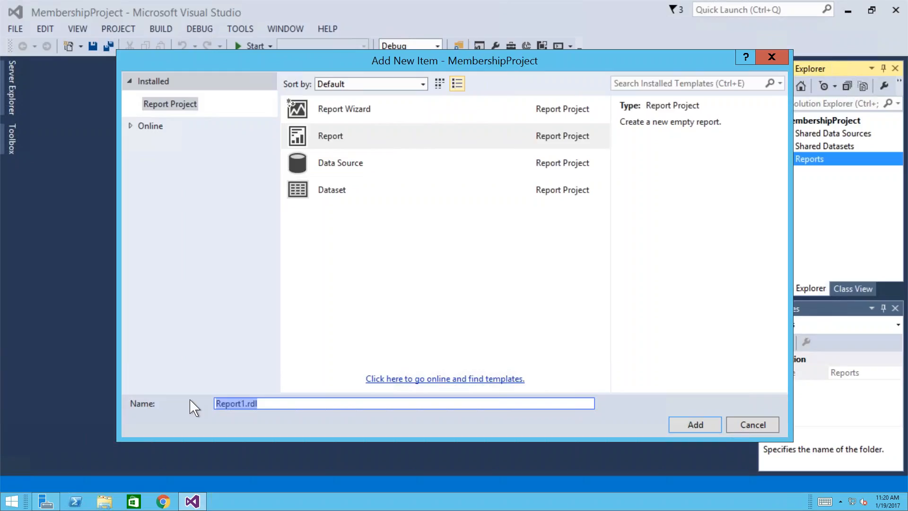
{"action": "type", "text": "MemberR"}
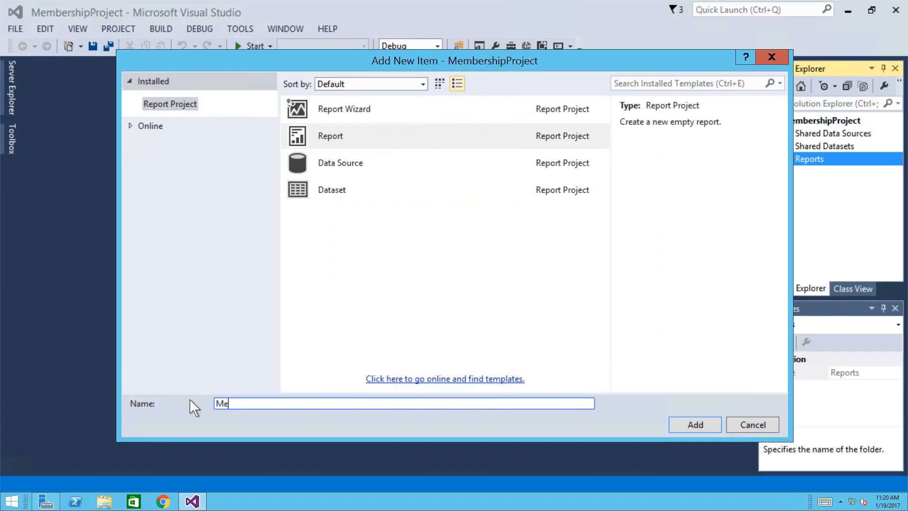
{"action": "type", "text": "oster"}
{"action": "left_click", "coordinate": [693, 425]}
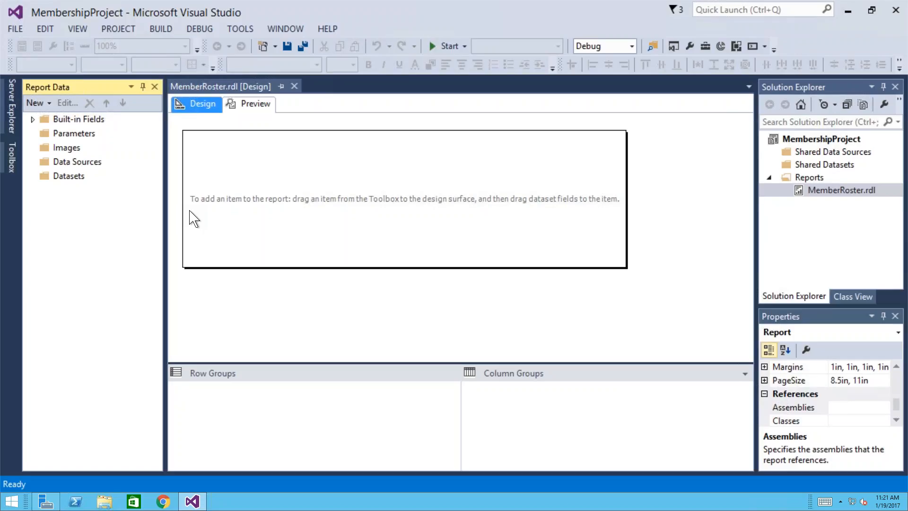
- Select the Data Sources folder in the Report Data pane of the empty MemberRoster report
{"action": "left_click", "coordinate": [69, 163]}
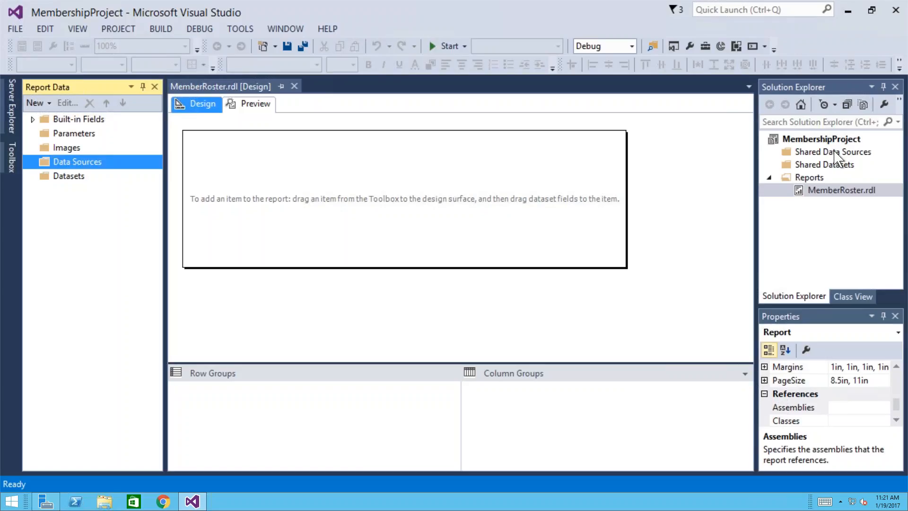
- Add a data source named iMIS as an embedded connection of type Microsoft SQL Server
{"action": "right_click", "coordinate": [64, 169]}
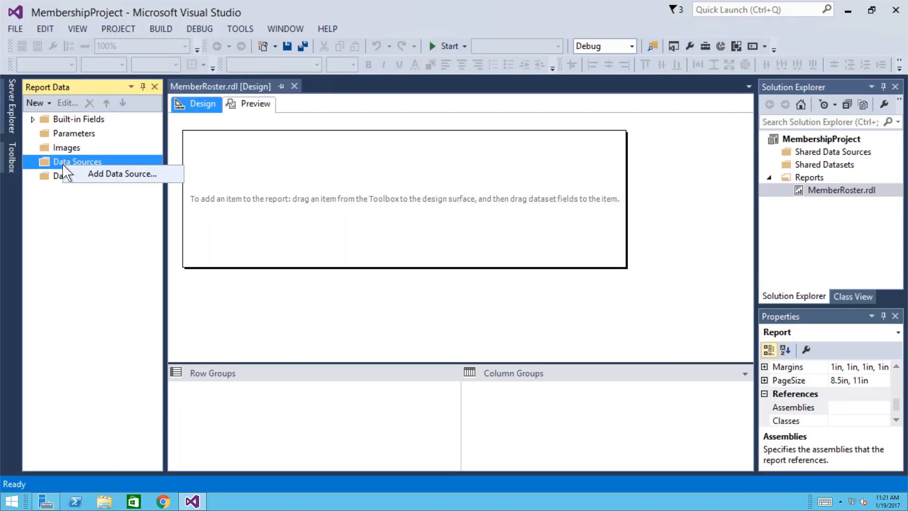
{"action": "left_click", "coordinate": [104, 175]}
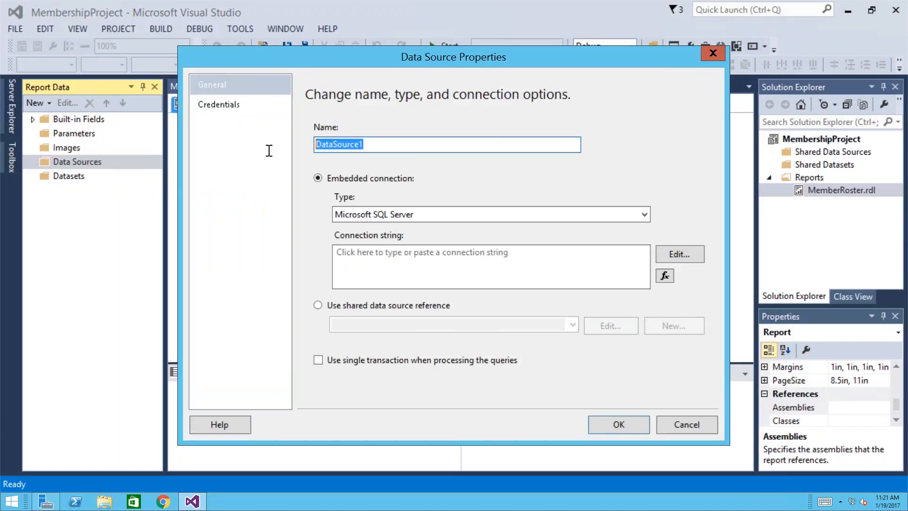
{"action": "type", "text": "iMIS"}
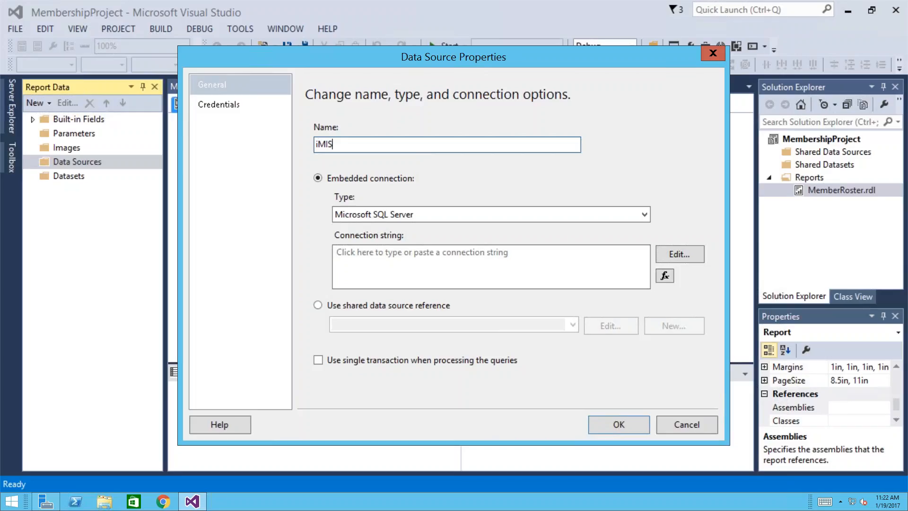
{"action": "left_click_drag", "start_coordinate": [348, 144], "coordinate": [307, 140]}
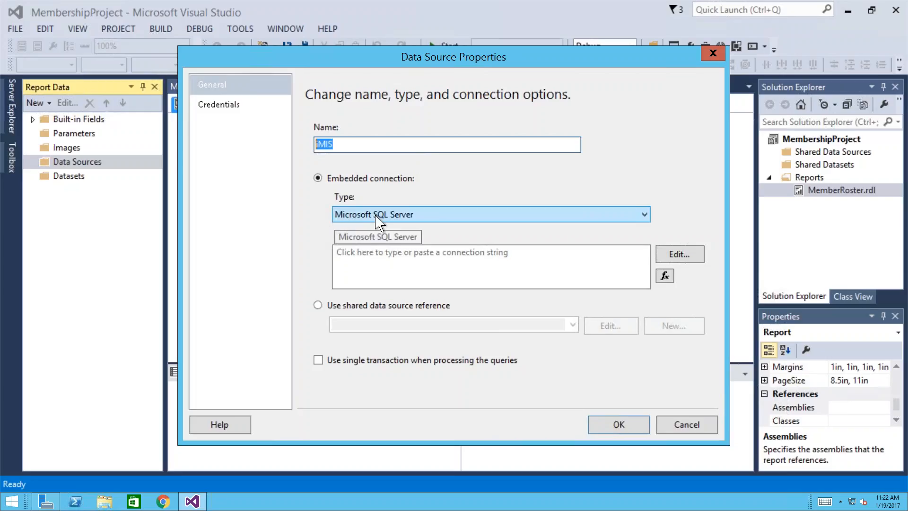
{"action": "left_click", "coordinate": [405, 220]}
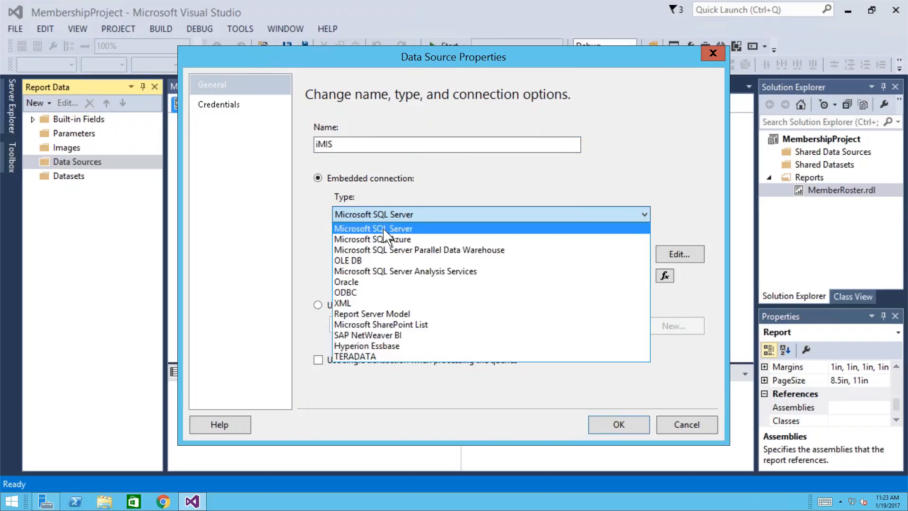
{"action": "left_click", "coordinate": [393, 229]}
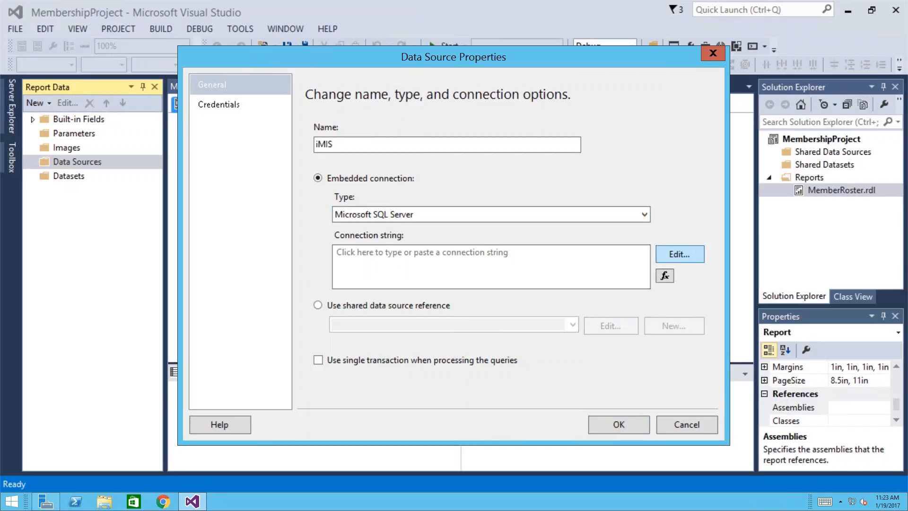
- Set the iMIS connection's server name to '.' with SQL Server Authentication
{"action": "left_click", "coordinate": [679, 254]}
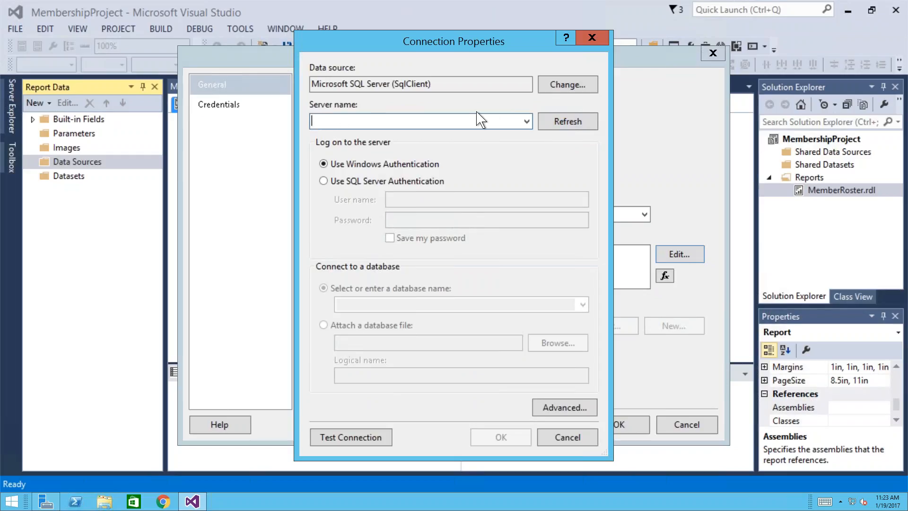
{"action": "left_click", "coordinate": [529, 122]}
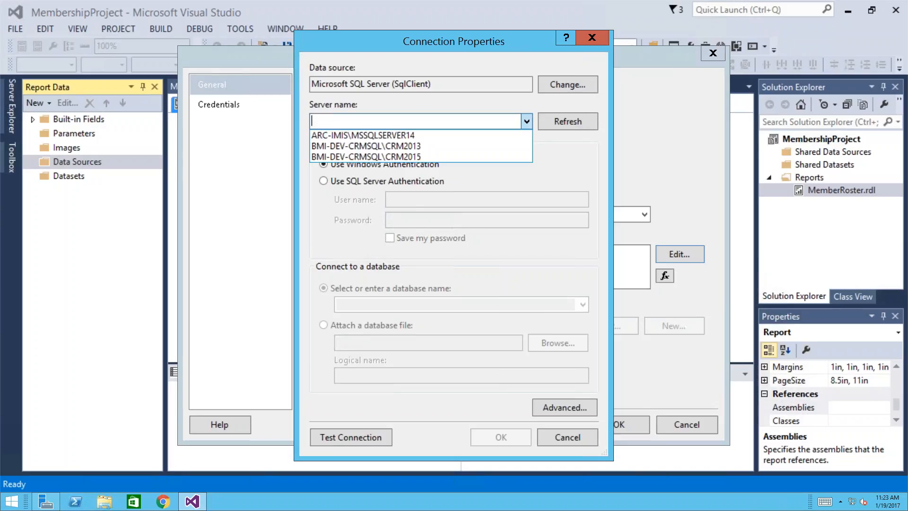
{"action": "type", "text": "."}
{"action": "key", "text": "Tab"}
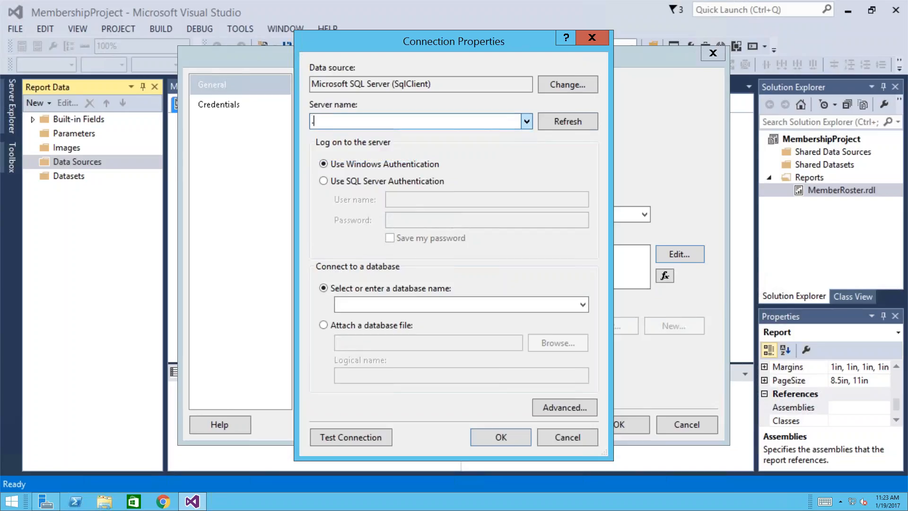
{"action": "left_click", "coordinate": [324, 183]}
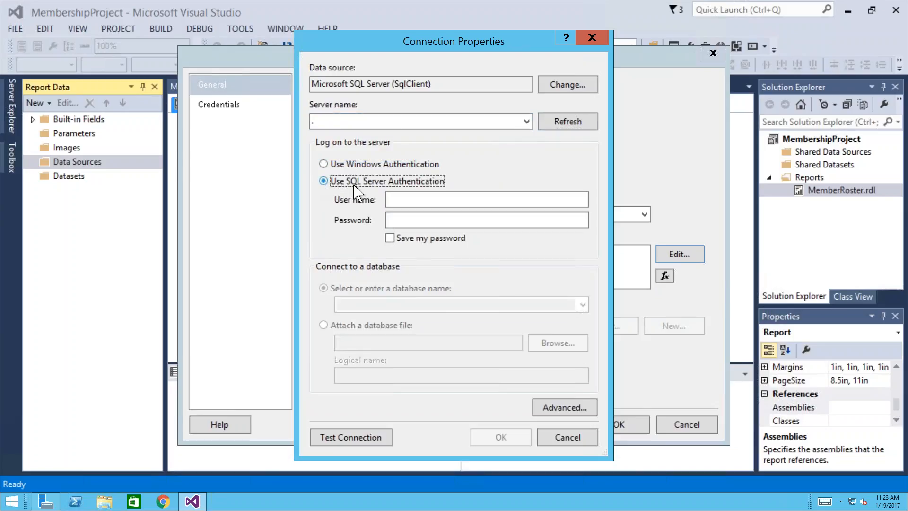
{"action": "left_click", "coordinate": [440, 201]}
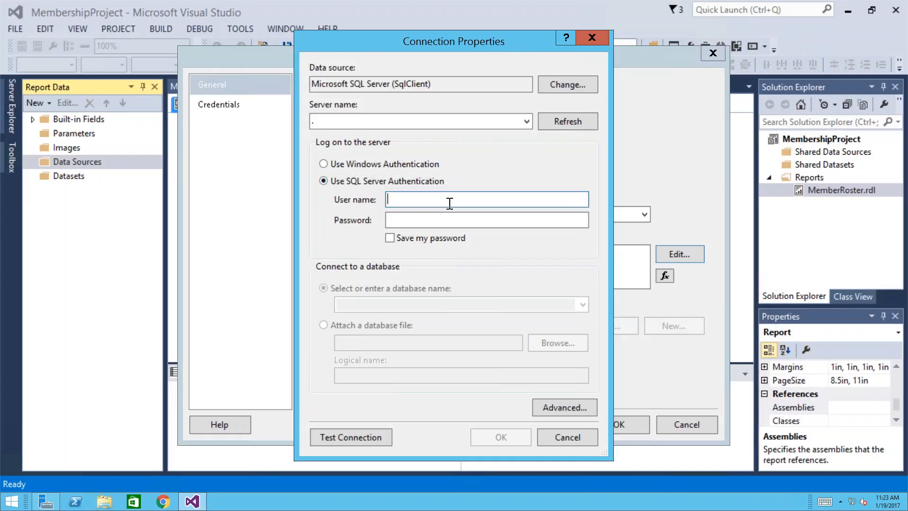
- Enter the SQL Server login user name and password, and tick Save my password
{"action": "type", "text": "sa"}
{"action": "key", "text": "Tab"}
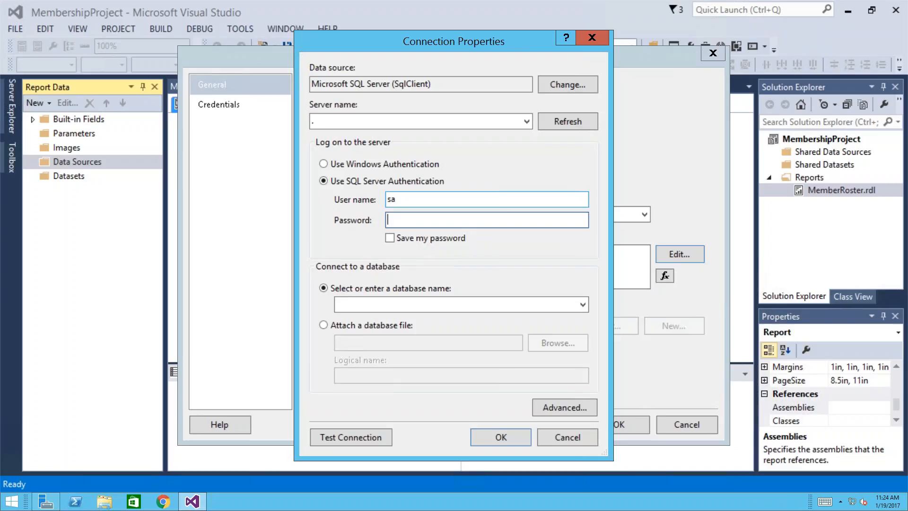
{"action": "type", "text": "p"}
{"action": "type", "text": "•••••••"}
{"action": "left_click", "coordinate": [391, 240]}
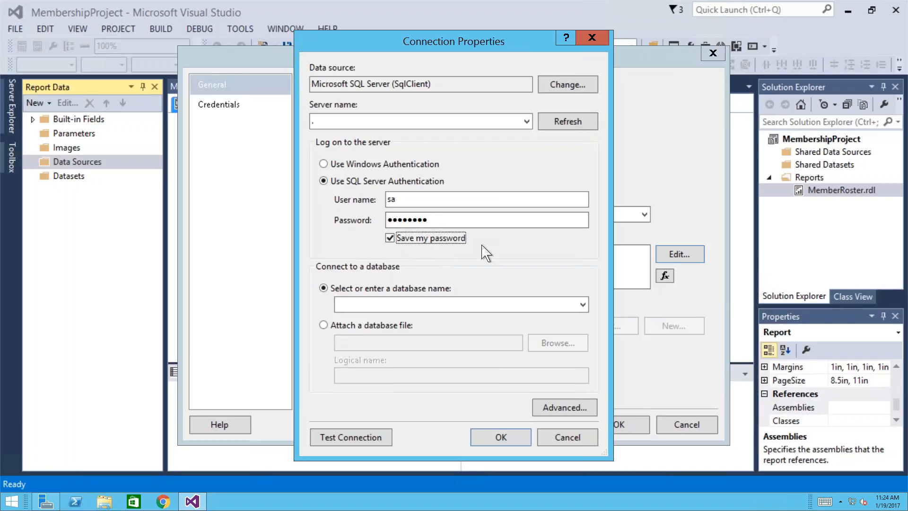
- Retype the password repeatedly and retry loading the server's database list
{"action": "left_click", "coordinate": [583, 305]}
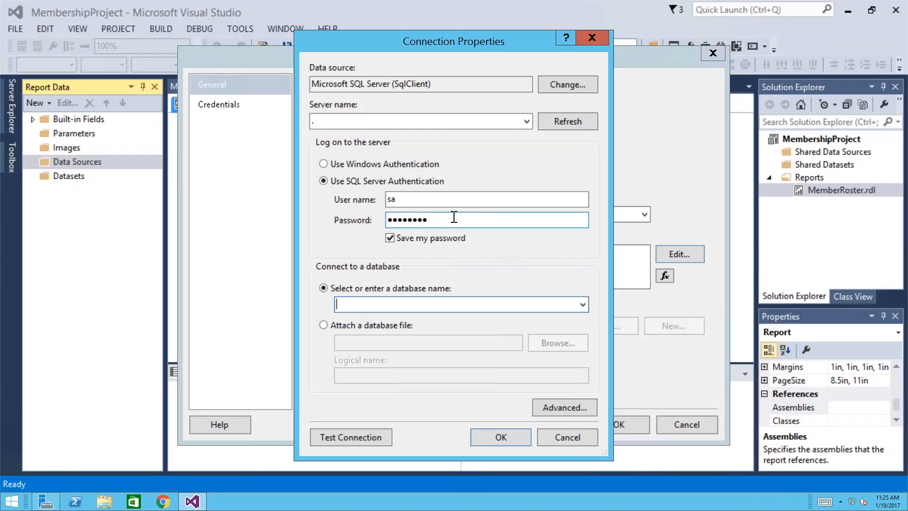
{"action": "left_click", "coordinate": [453, 217]}
{"action": "left_click_drag", "start_coordinate": [453, 217], "coordinate": [346, 215]}
{"action": "type", "text": "********"}
{"action": "left_click", "coordinate": [583, 304]}
{"action": "left_click_drag", "start_coordinate": [478, 220], "coordinate": [352, 227]}
{"action": "type", "text": "******"}
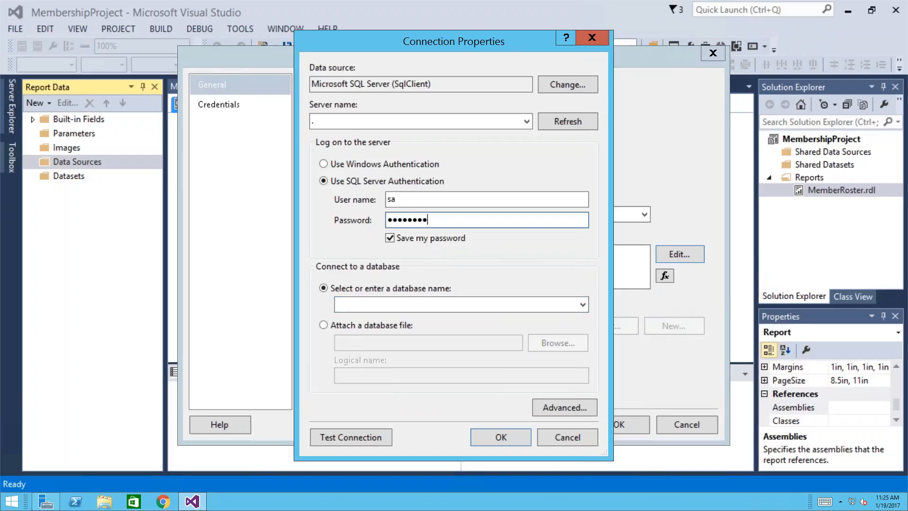
{"action": "left_click", "coordinate": [583, 304]}
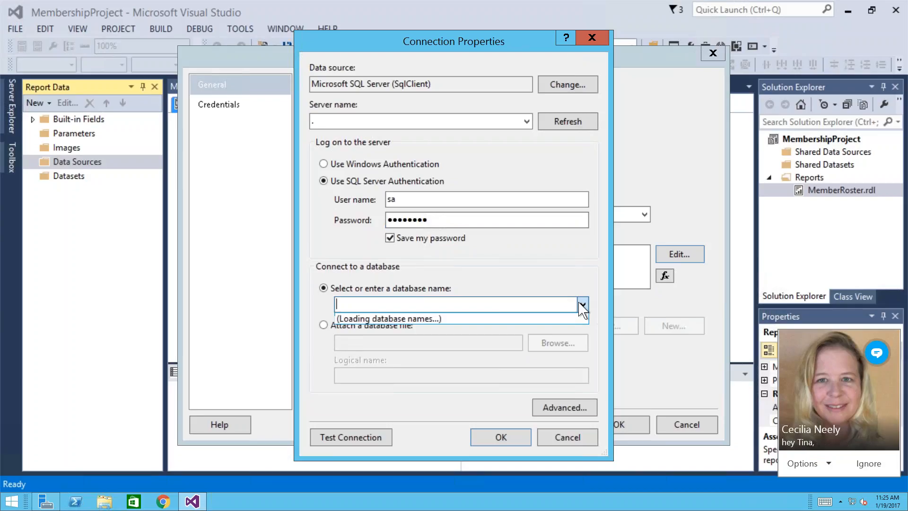
{"action": "left_click", "coordinate": [865, 462]}
{"action": "left_click_drag", "start_coordinate": [451, 225], "coordinate": [347, 216]}
{"action": "type", "text": "••••••••"}
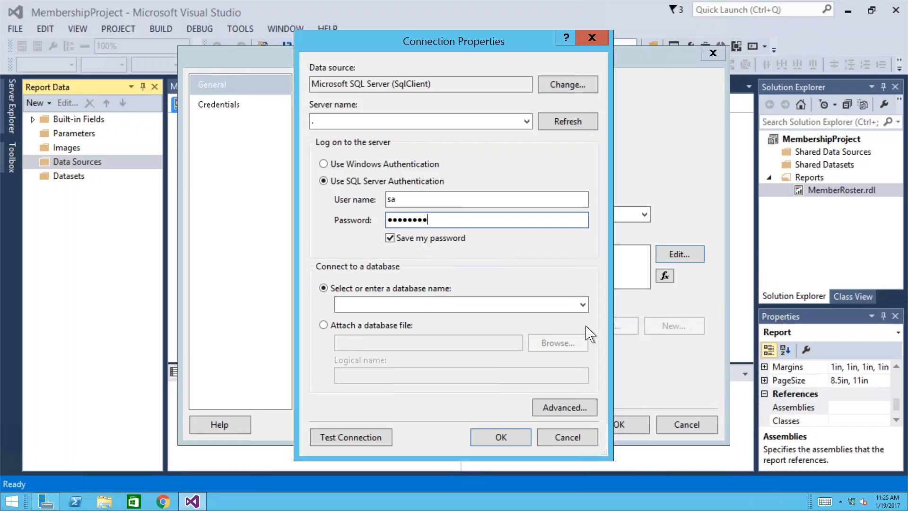
{"action": "left_click", "coordinate": [583, 304]}
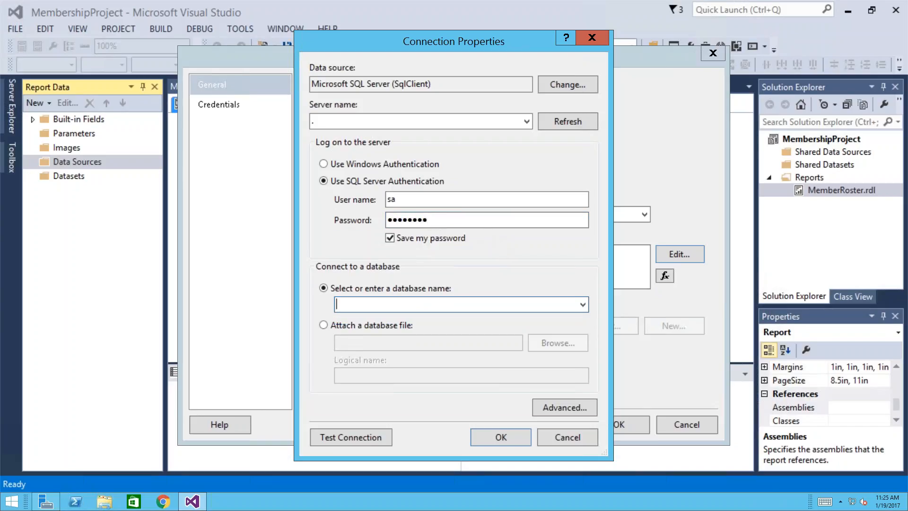
{"action": "left_click_drag", "start_coordinate": [460, 221], "coordinate": [335, 225]}
{"action": "type", "text": "•"}
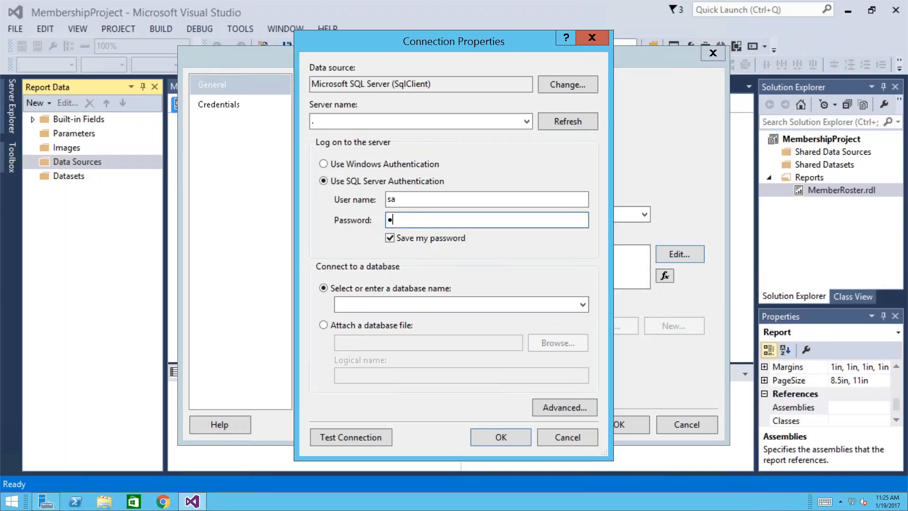
{"action": "type", "text": "•••••••"}
{"action": "left_click", "coordinate": [583, 305]}
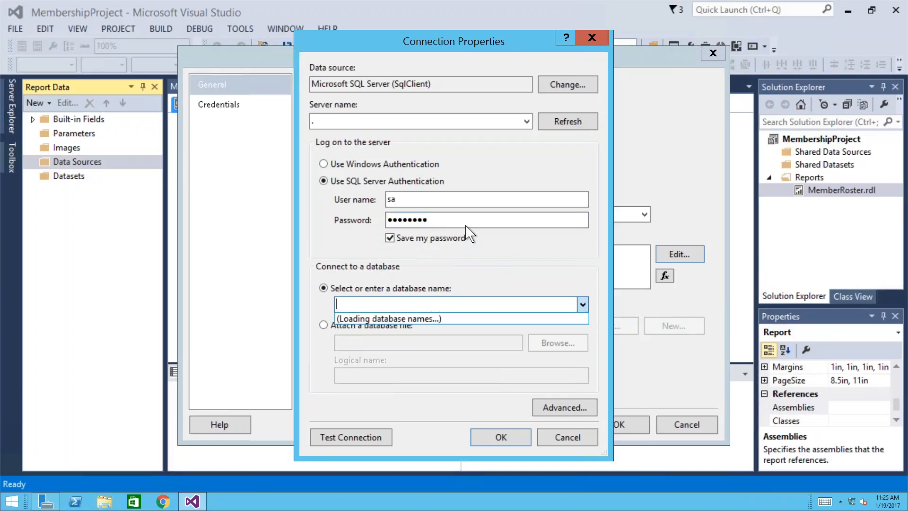
- Make final password retries, then cancel Connection Properties and Data Source Properties
{"action": "left_click", "coordinate": [452, 218]}
{"action": "left_click_drag", "start_coordinate": [452, 219], "coordinate": [374, 226]}
{"action": "type", "text": "•••"}
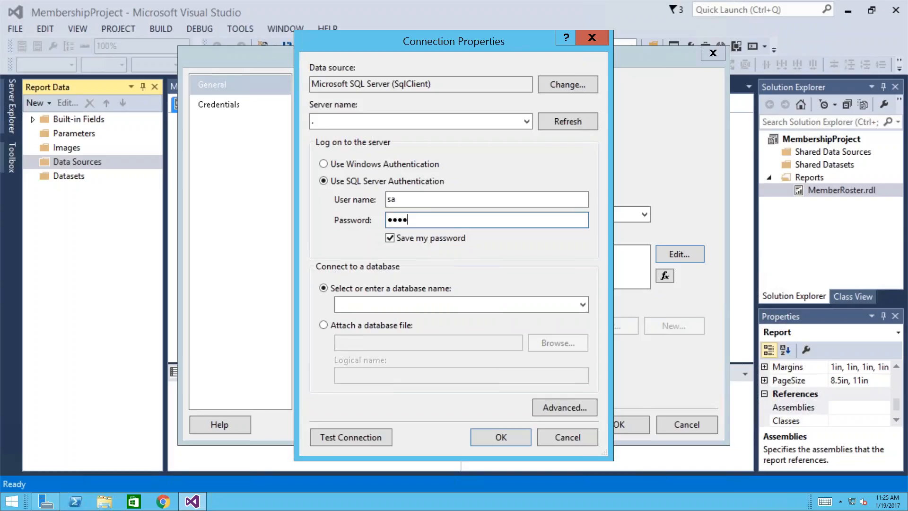
{"action": "type", "text": "•••••"}
{"action": "left_click", "coordinate": [583, 305]}
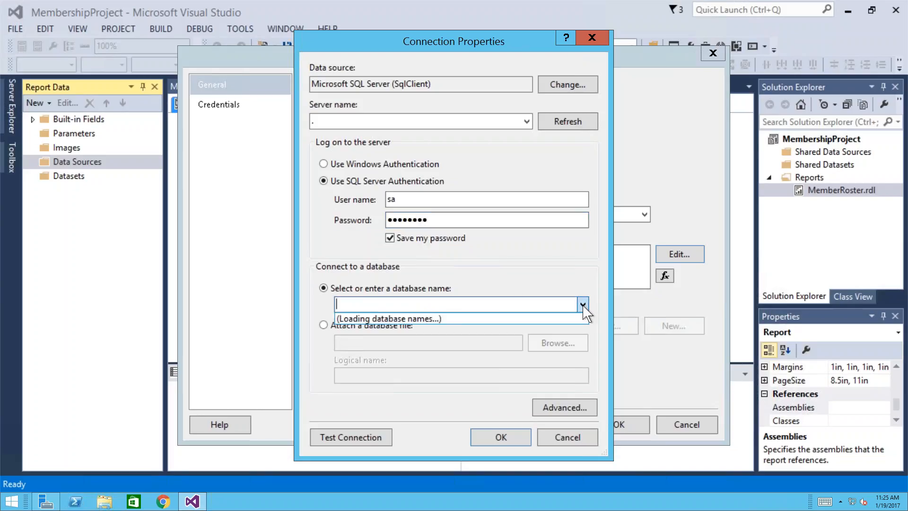
{"action": "left_click_drag", "start_coordinate": [450, 219], "coordinate": [333, 219]}
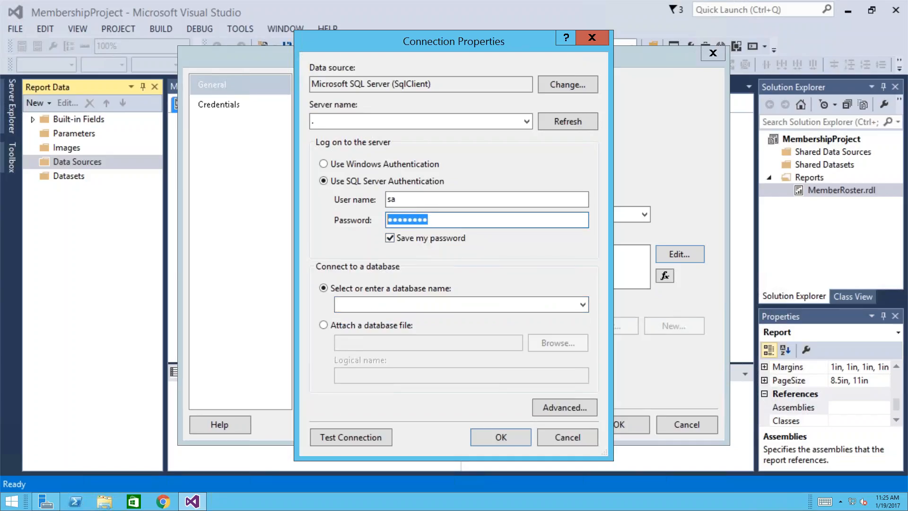
{"action": "type", "text": "••••••••"}
{"action": "left_click", "coordinate": [583, 305]}
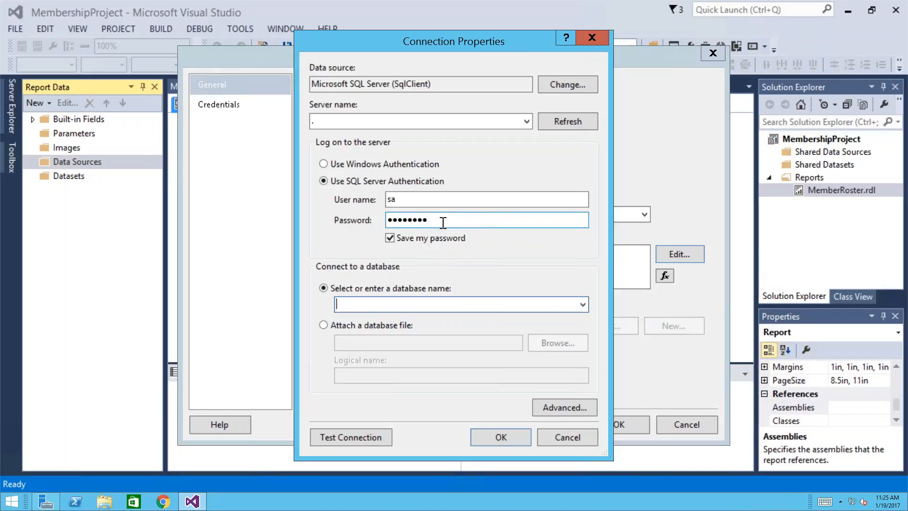
{"action": "left_click_drag", "start_coordinate": [442, 223], "coordinate": [362, 216]}
{"action": "type", "text": "•"}
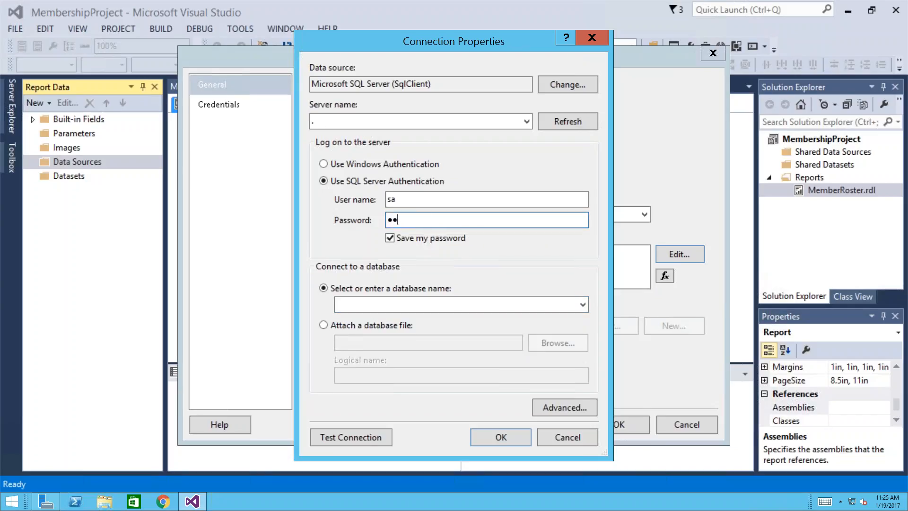
{"action": "type", "text": "•••••••"}
{"action": "left_click", "coordinate": [583, 305]}
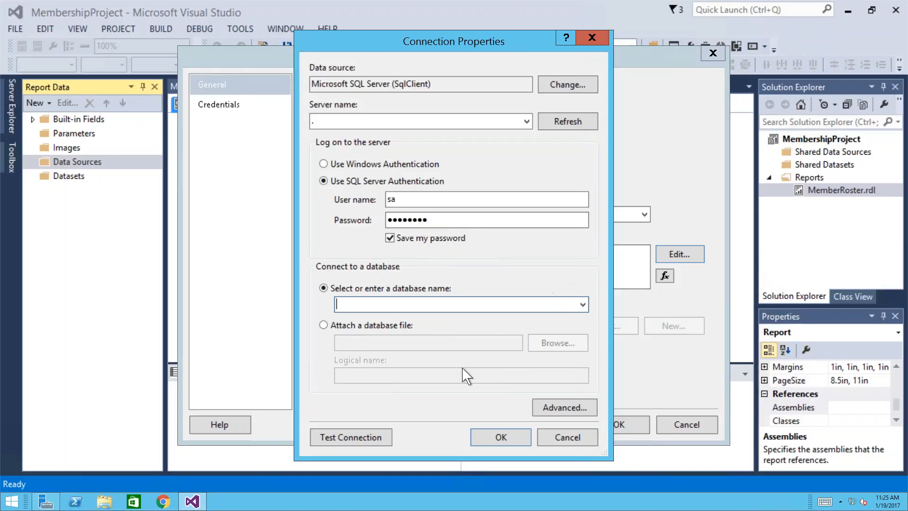
{"action": "left_click", "coordinate": [461, 222]}
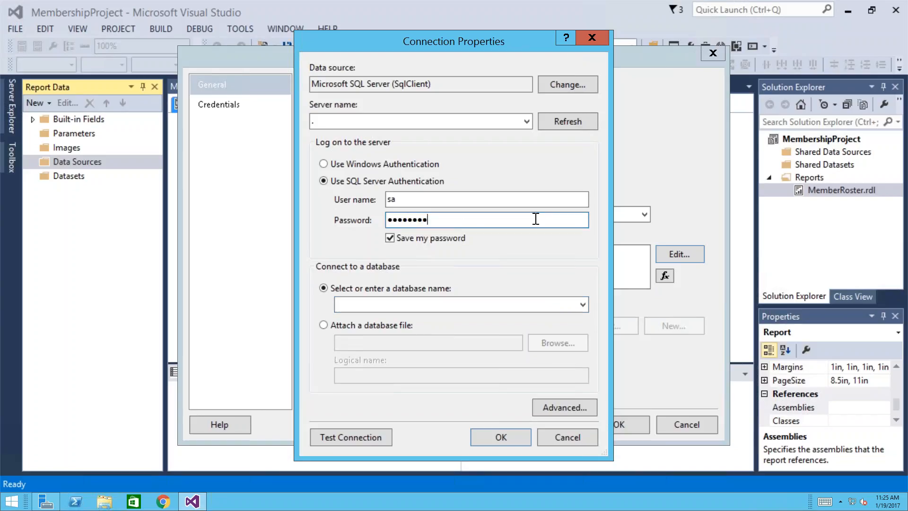
{"action": "left_click", "coordinate": [569, 445]}
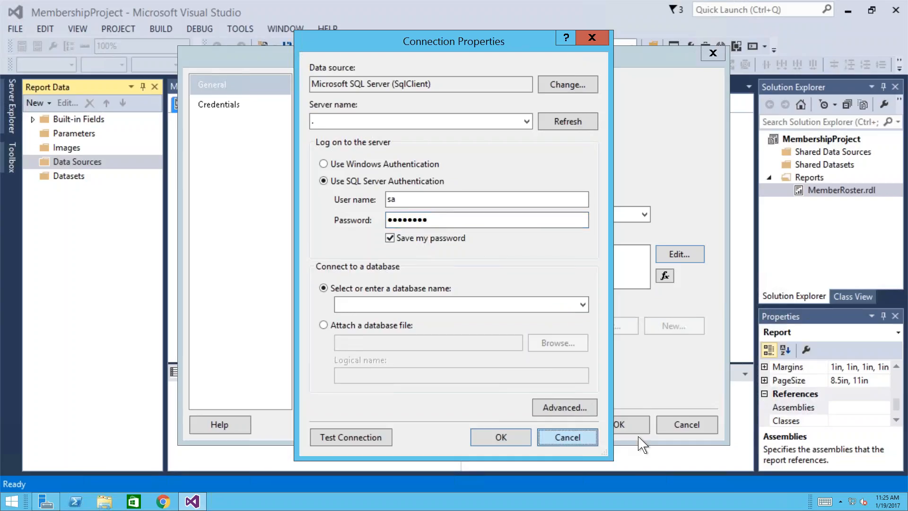
{"action": "left_click", "coordinate": [682, 427]}
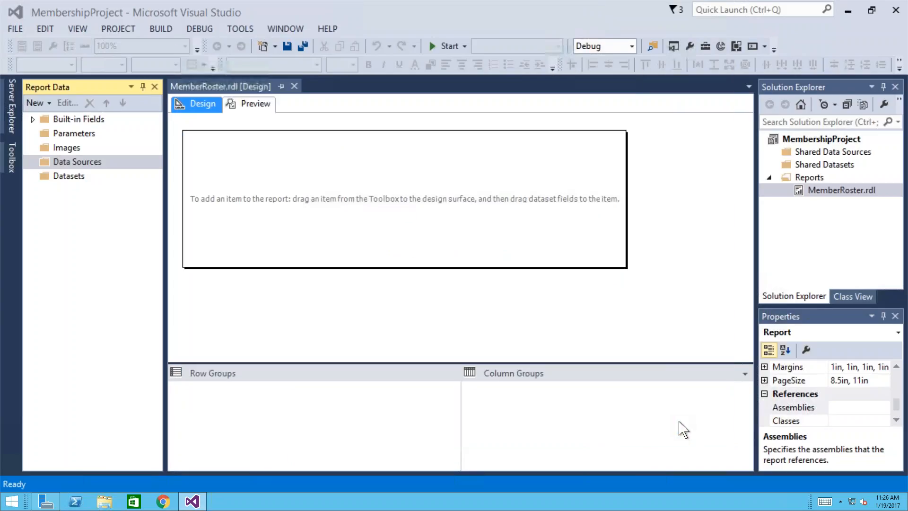
- Dismiss the SQL Server connection error and bring up FILE > Open > Project/Solution
{"action": "left_click", "coordinate": [18, 31]}
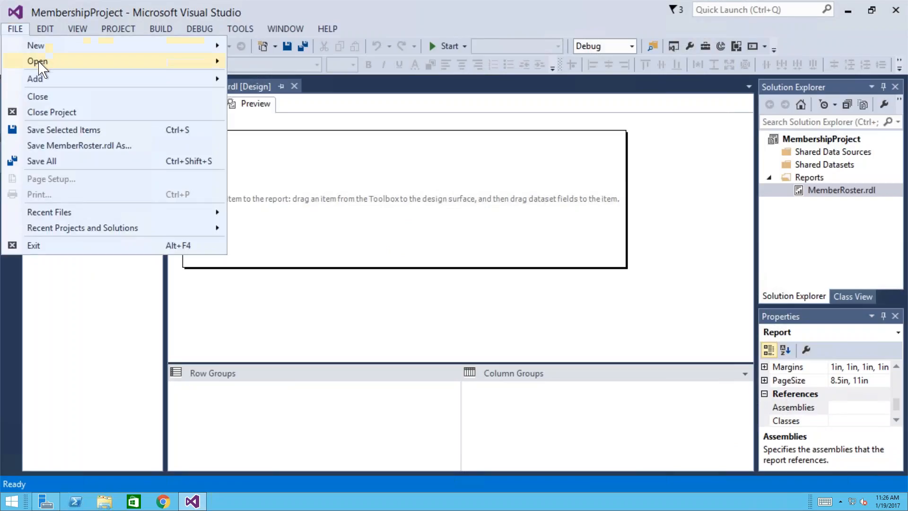
{"action": "mouse_move", "coordinate": [40, 66]}
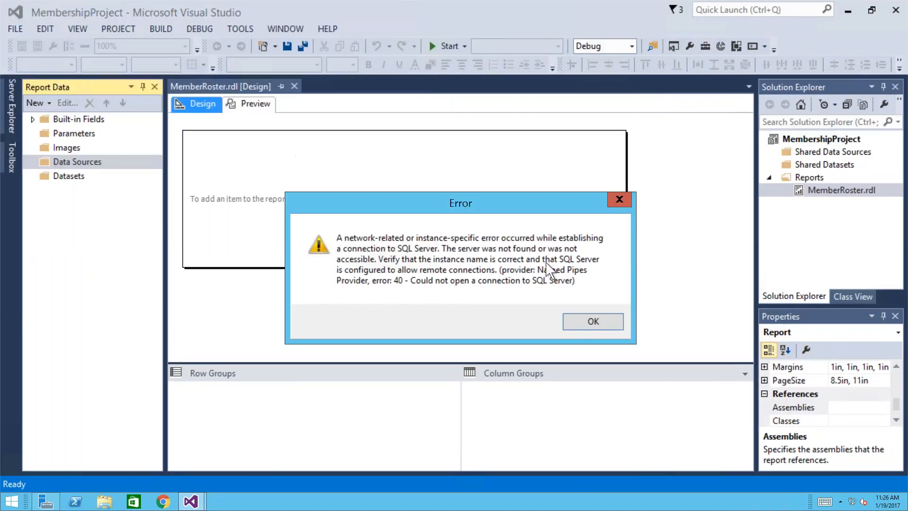
{"action": "left_click", "coordinate": [594, 326]}
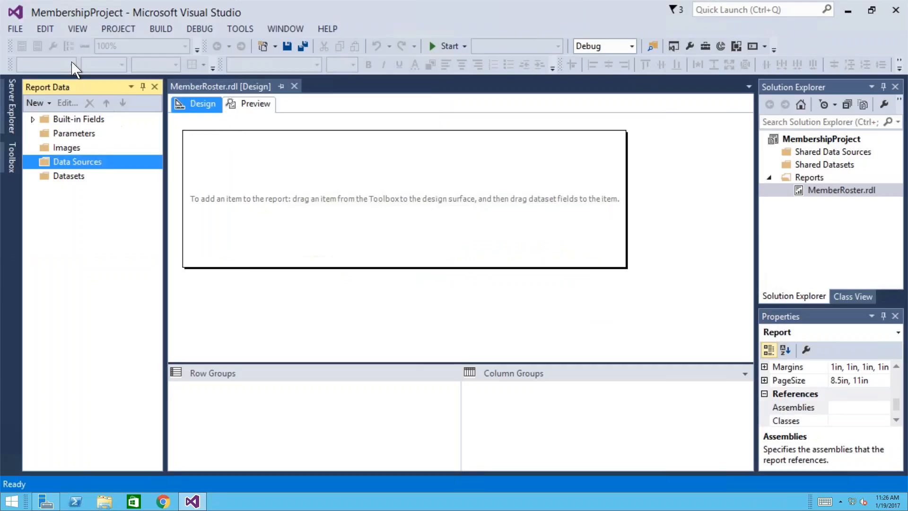
{"action": "left_click", "coordinate": [14, 30]}
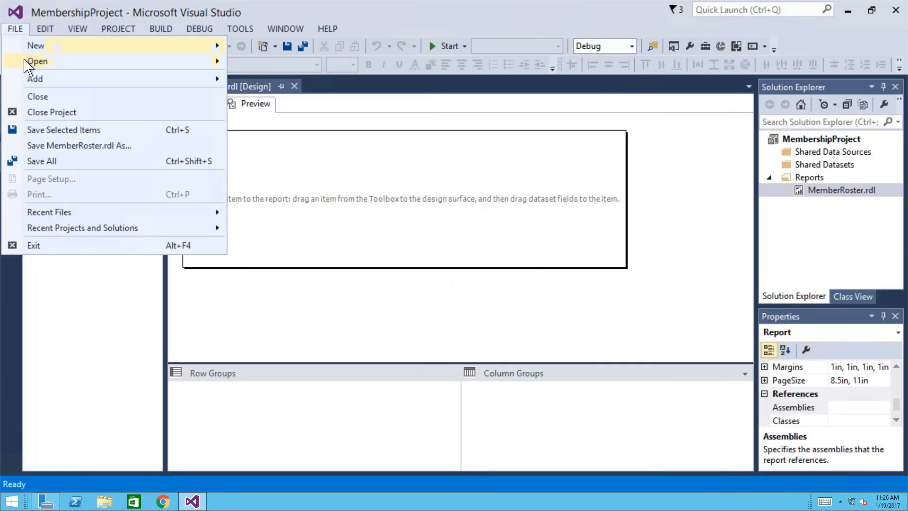
{"action": "mouse_move", "coordinate": [26, 67]}
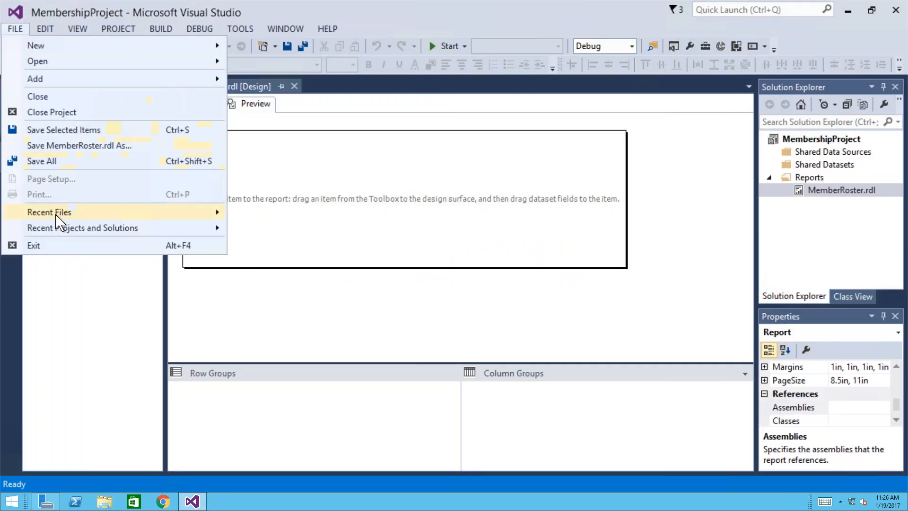
{"action": "mouse_move", "coordinate": [56, 215]}
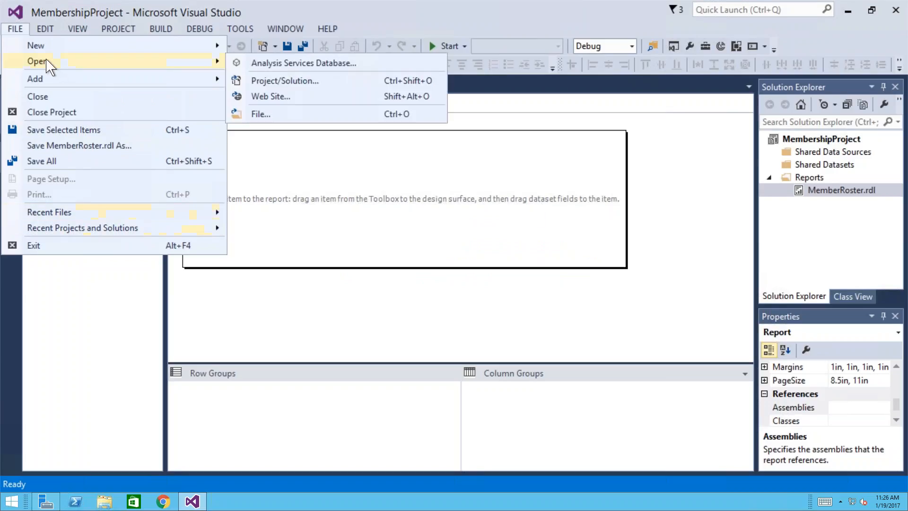
- Open the UGExample.rptproj project, discarding unsaved changes to MembershipProject
{"action": "left_click", "coordinate": [285, 83]}
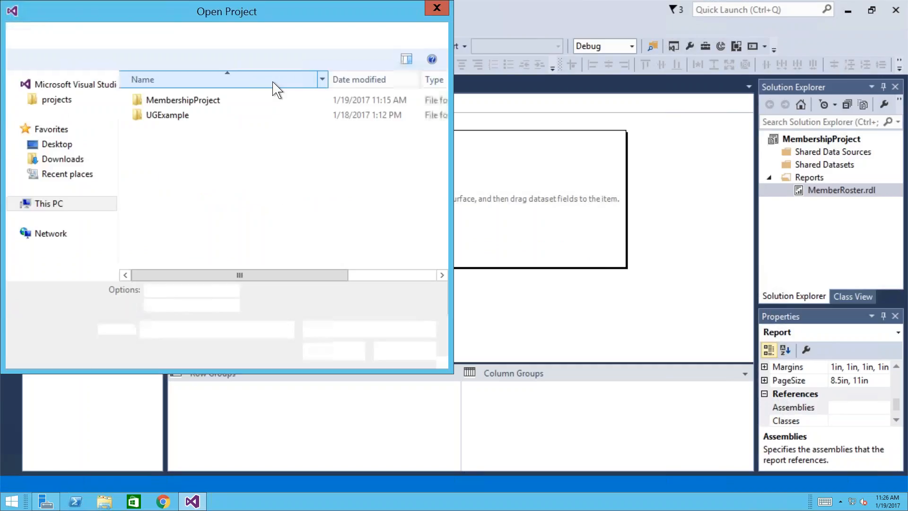
{"action": "double_click", "coordinate": [175, 115]}
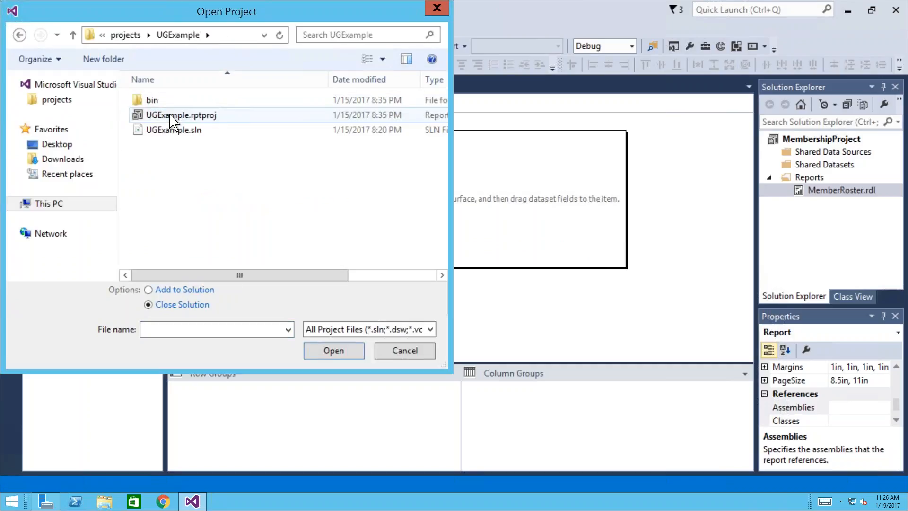
{"action": "left_click", "coordinate": [206, 123]}
{"action": "double_click", "coordinate": [206, 124]}
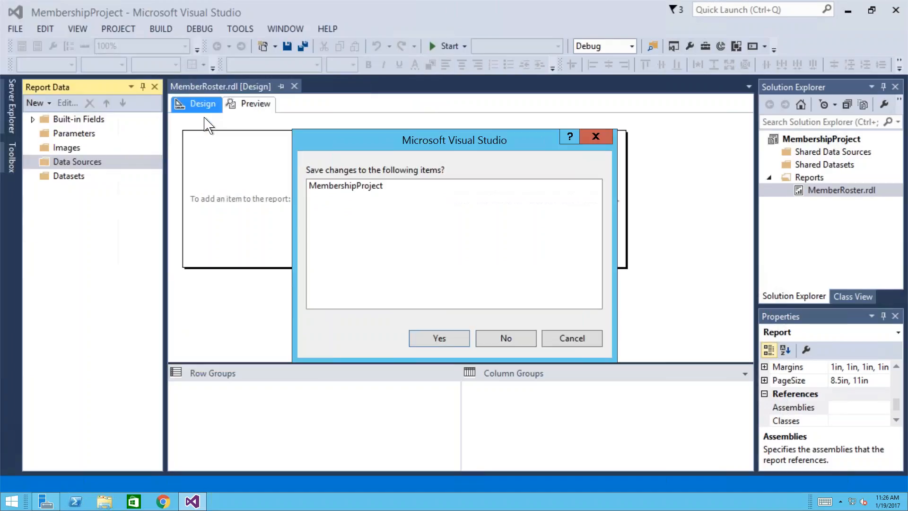
{"action": "left_click", "coordinate": [505, 339]}
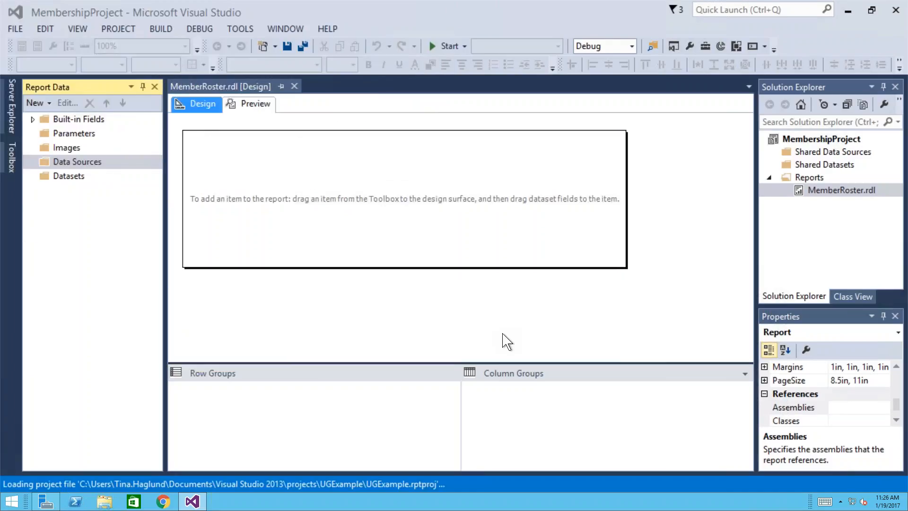
- Test the iMIS data source connection, cancel its properties, and close Member Report
{"action": "left_click", "coordinate": [33, 161]}
{"action": "left_click", "coordinate": [74, 177]}
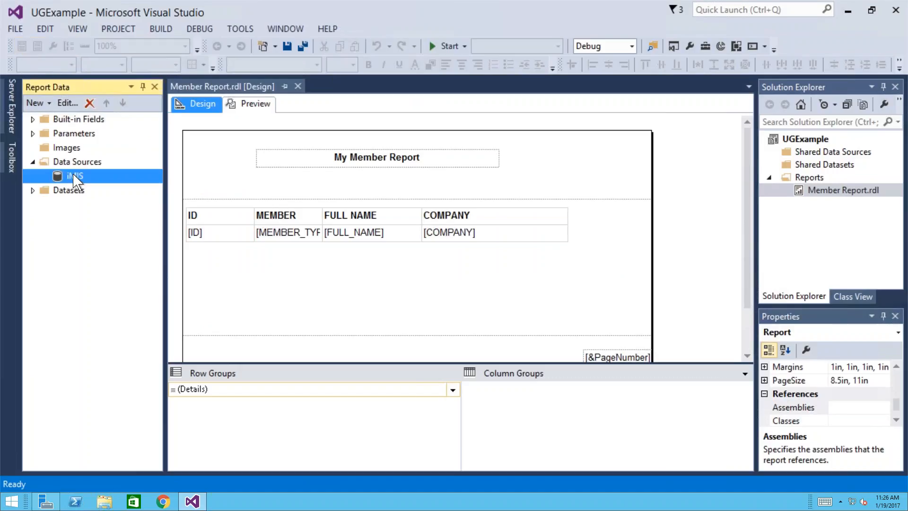
{"action": "right_click", "coordinate": [84, 180]}
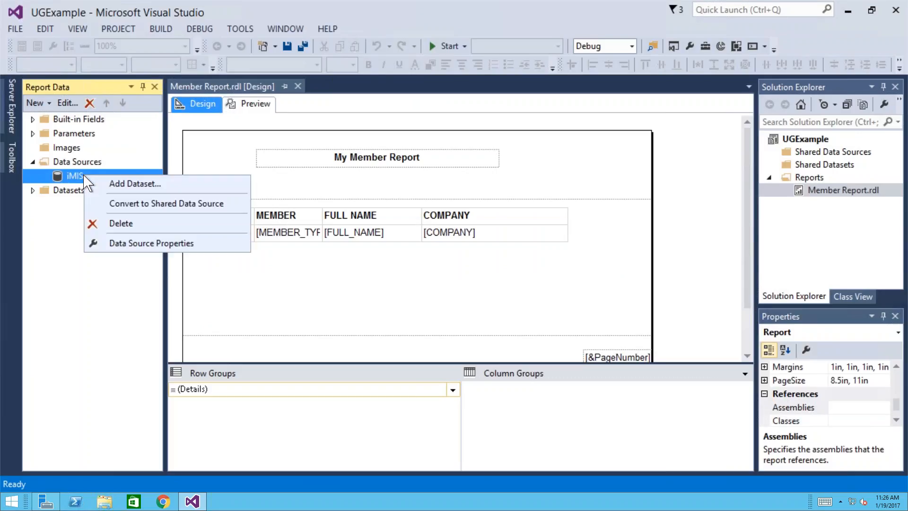
{"action": "left_click", "coordinate": [118, 245]}
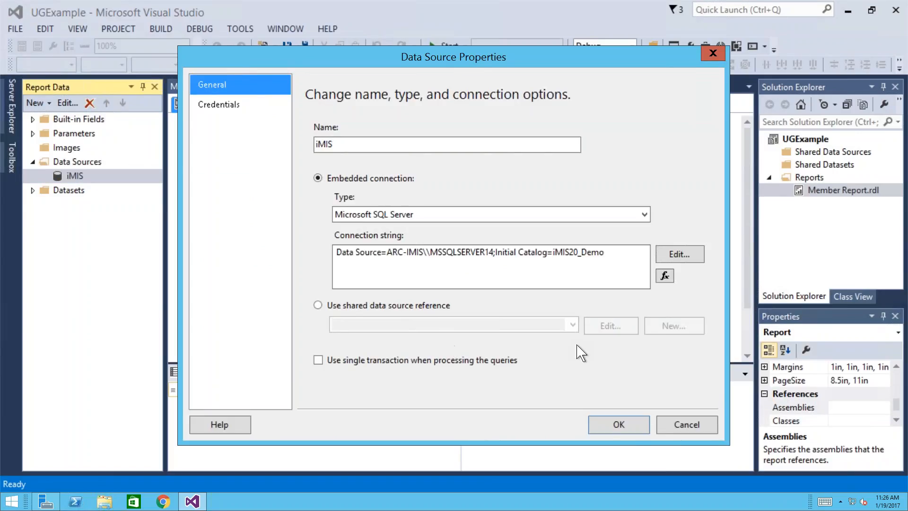
{"action": "left_click", "coordinate": [678, 255]}
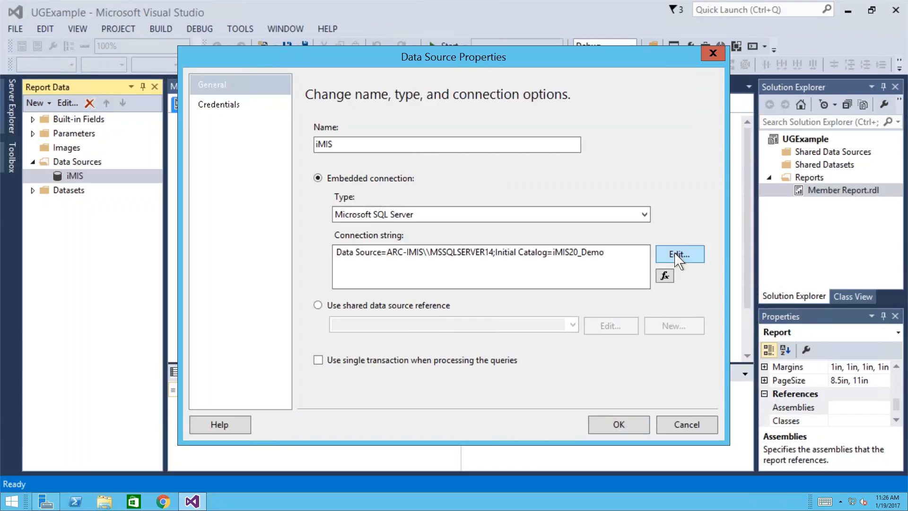
{"action": "left_click", "coordinate": [376, 438]}
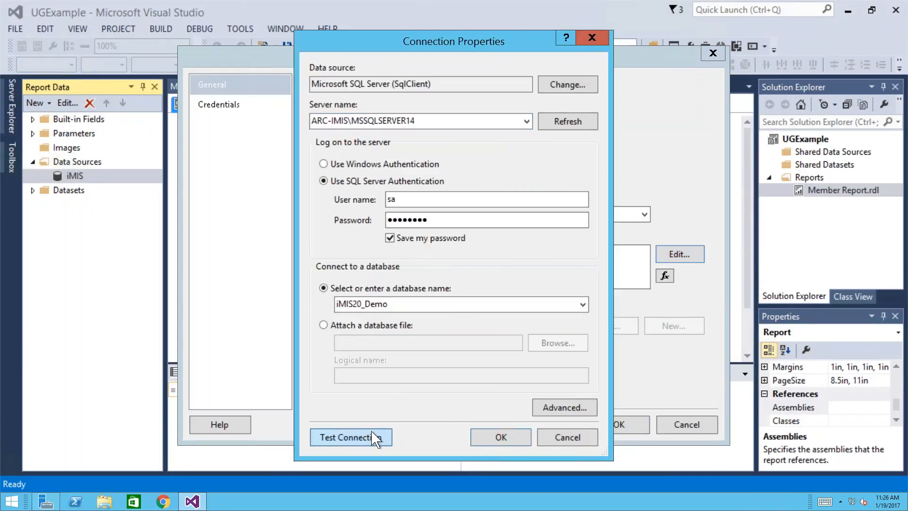
{"action": "key", "text": "Return"}
{"action": "left_click", "coordinate": [566, 435]}
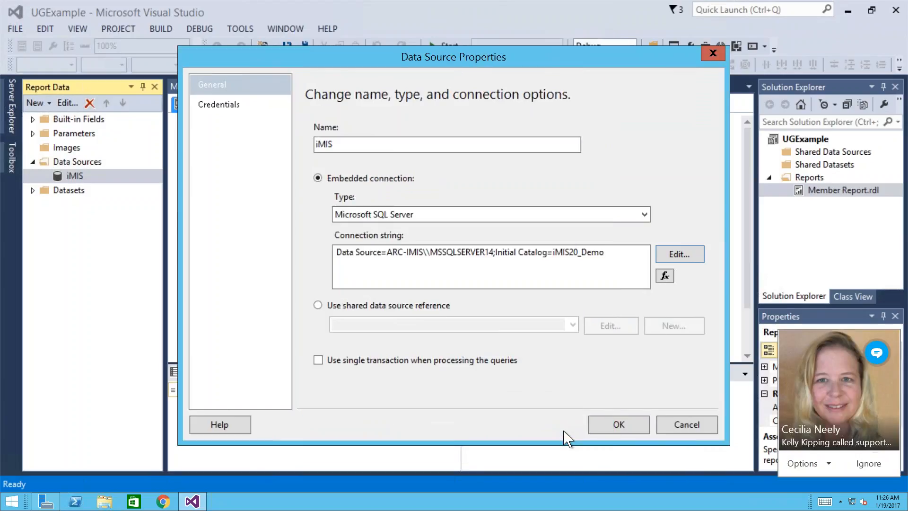
{"action": "left_click", "coordinate": [884, 463]}
{"action": "left_click", "coordinate": [693, 427]}
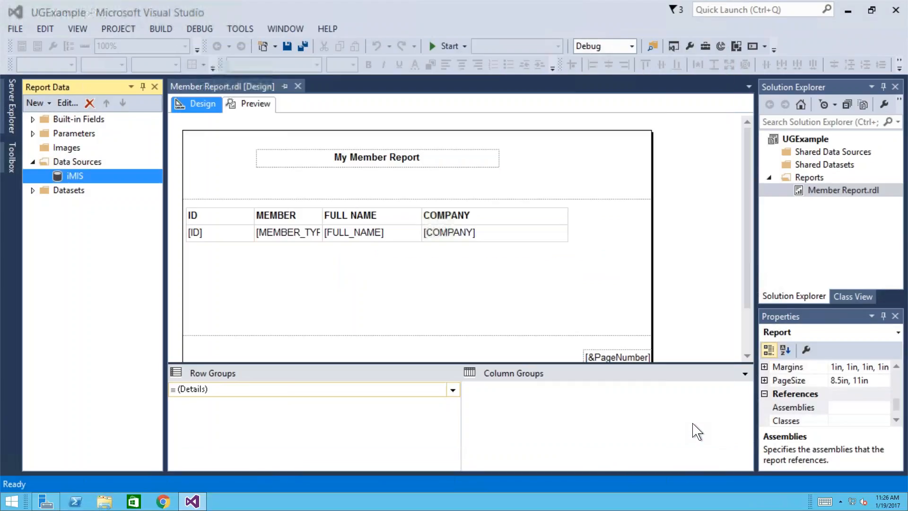
{"action": "left_click", "coordinate": [297, 86]}
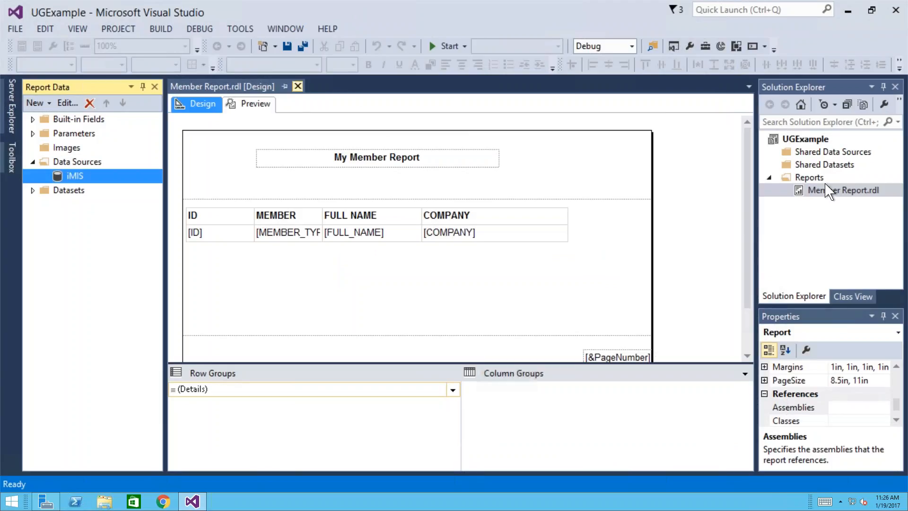
- Add a new blank report named MemberRoster2 to the Reports folder
{"action": "right_click", "coordinate": [806, 159]}
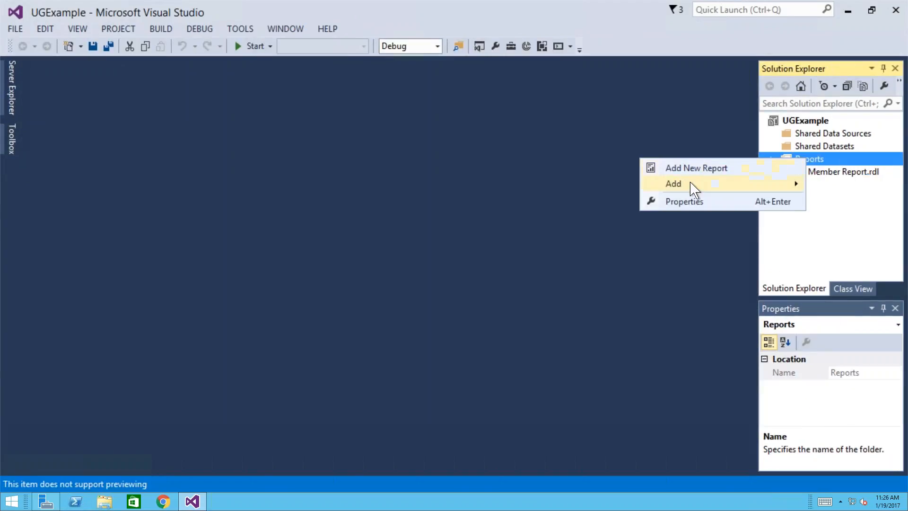
{"action": "mouse_move", "coordinate": [692, 187]}
{"action": "left_click", "coordinate": [531, 186]}
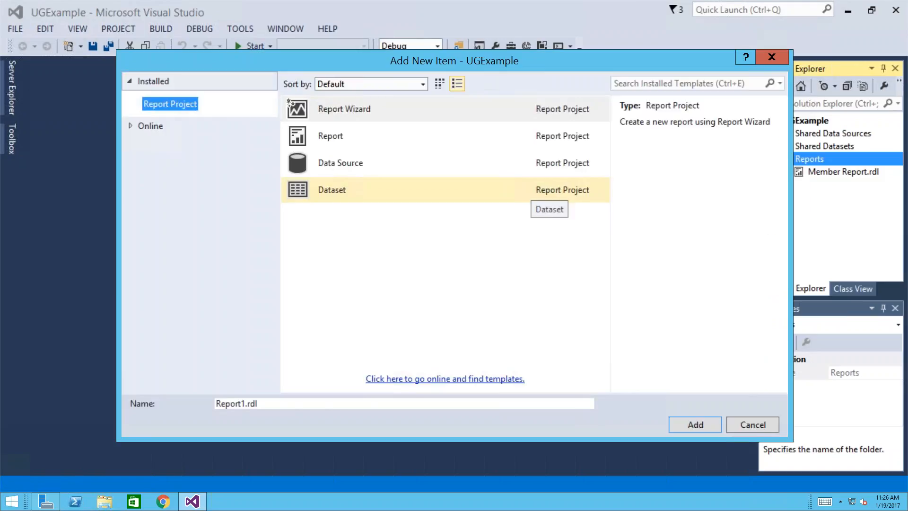
{"action": "left_click", "coordinate": [344, 142]}
{"action": "left_click_drag", "start_coordinate": [273, 400], "coordinate": [195, 398]}
{"action": "type", "text": "MemberRp"}
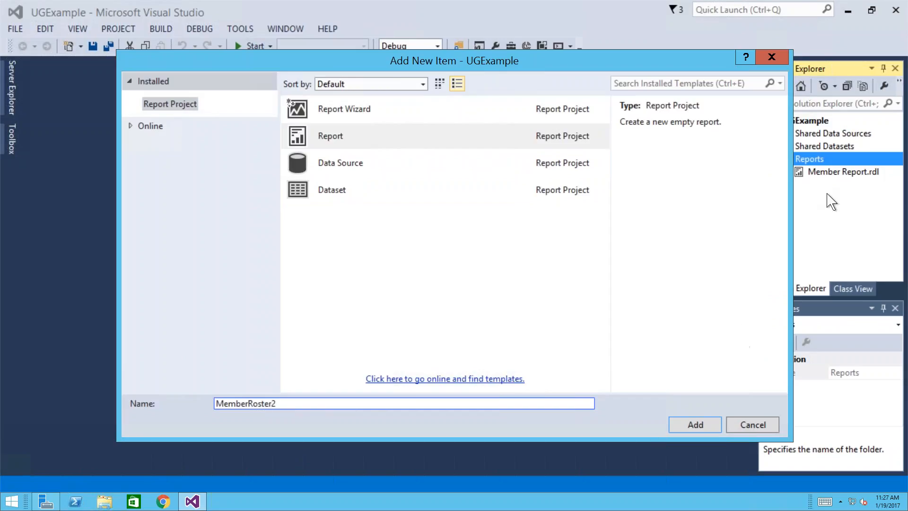
{"action": "left_click", "coordinate": [694, 424]}
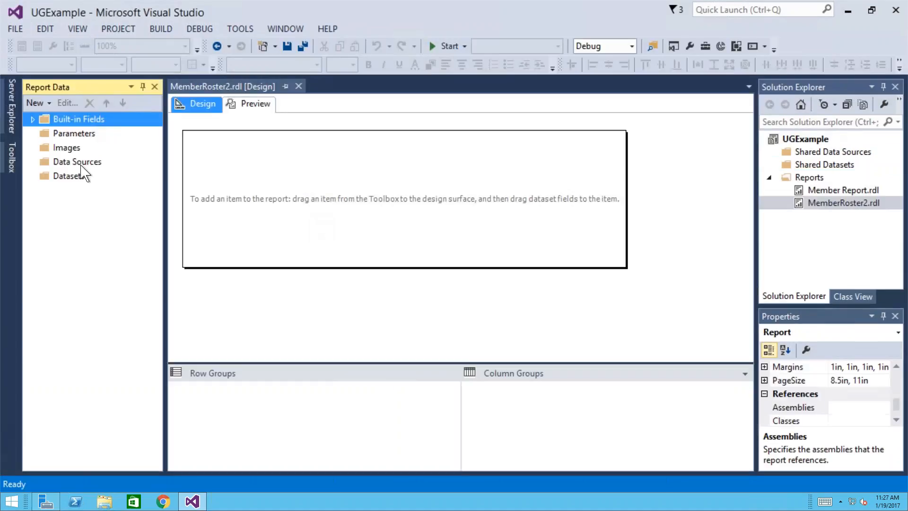
- Preview the empty MemberRoster2 report, then reopen Member Report.rdl for editing
{"action": "left_click", "coordinate": [81, 163]}
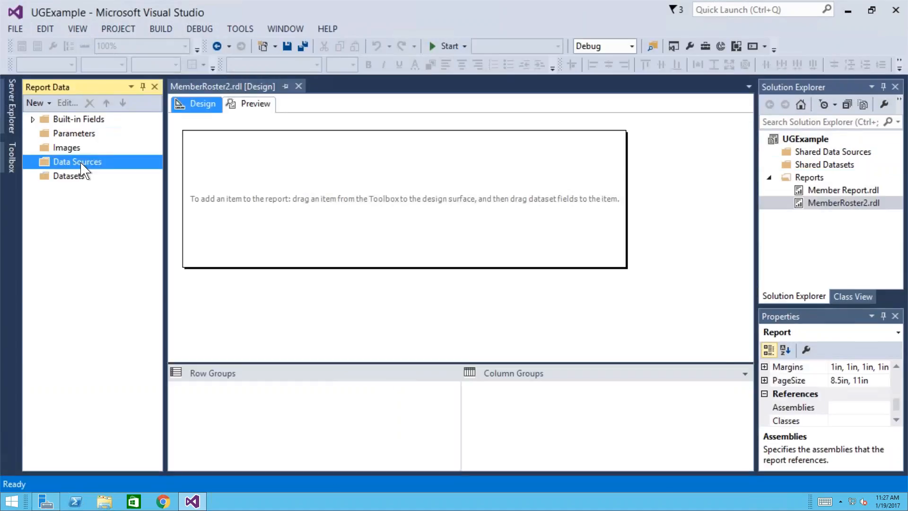
{"action": "left_click", "coordinate": [193, 109]}
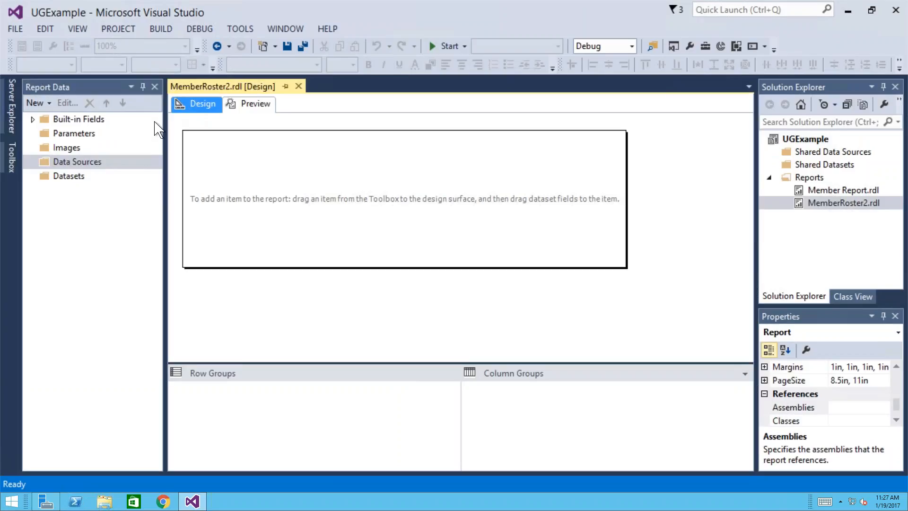
{"action": "left_click", "coordinate": [252, 106]}
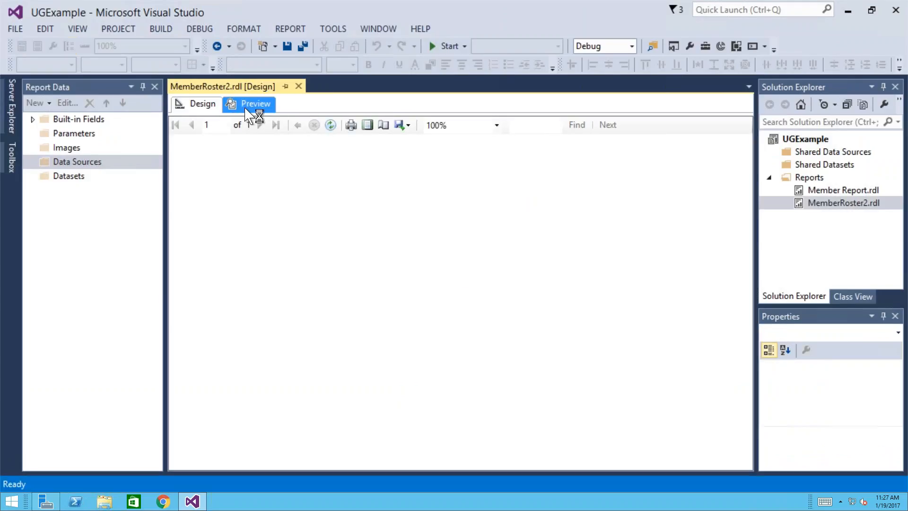
{"action": "left_click", "coordinate": [204, 107]}
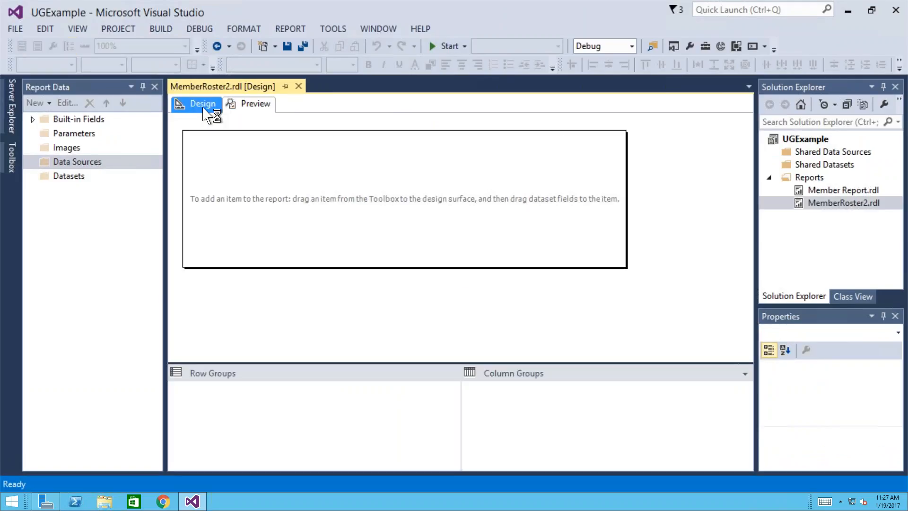
{"action": "left_click", "coordinate": [96, 162]}
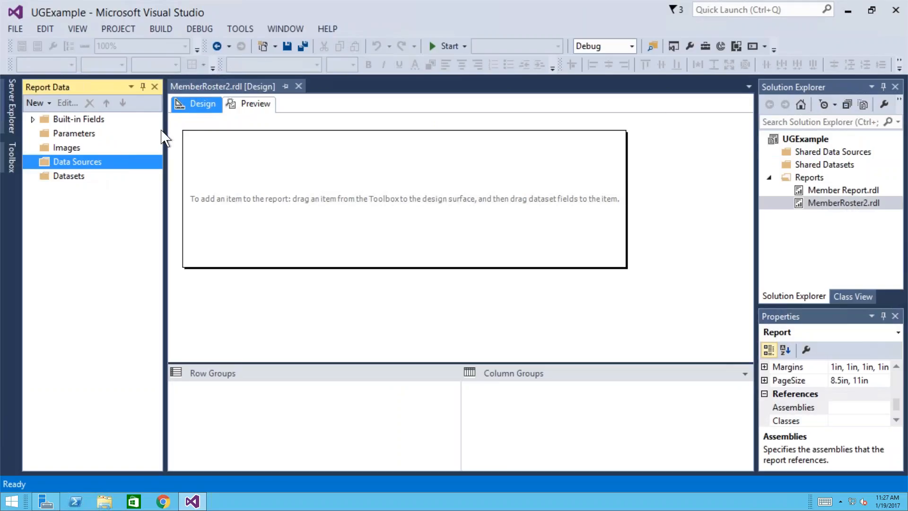
{"action": "left_click", "coordinate": [833, 193]}
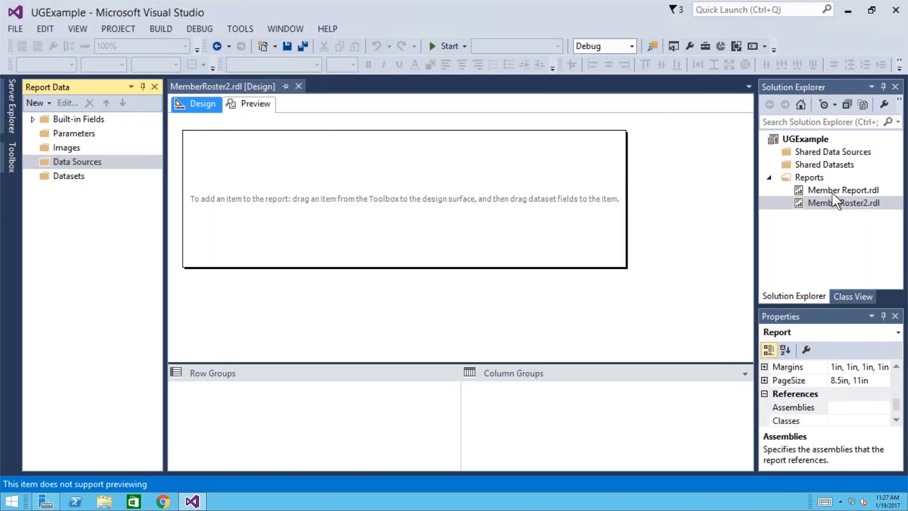
{"action": "double_click", "coordinate": [833, 195]}
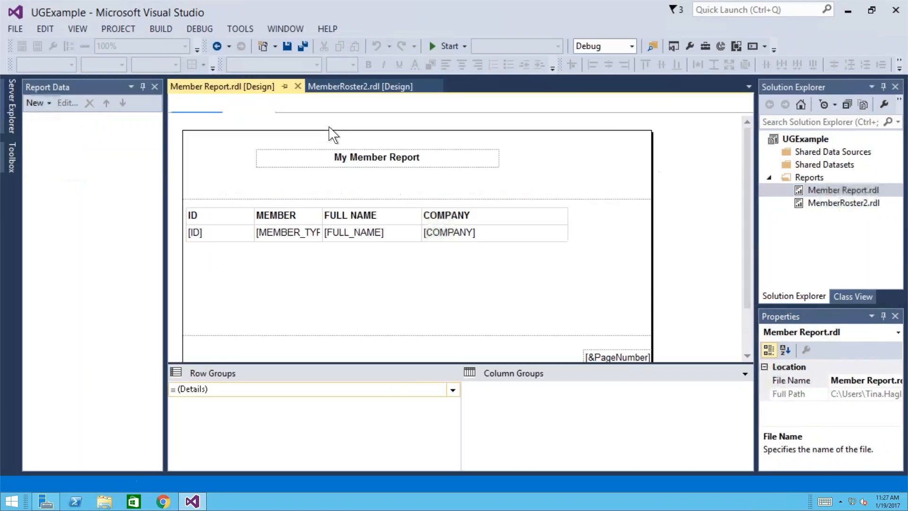
- Delete the member table and the My Member Report title from Member Report
{"action": "left_click", "coordinate": [341, 138]}
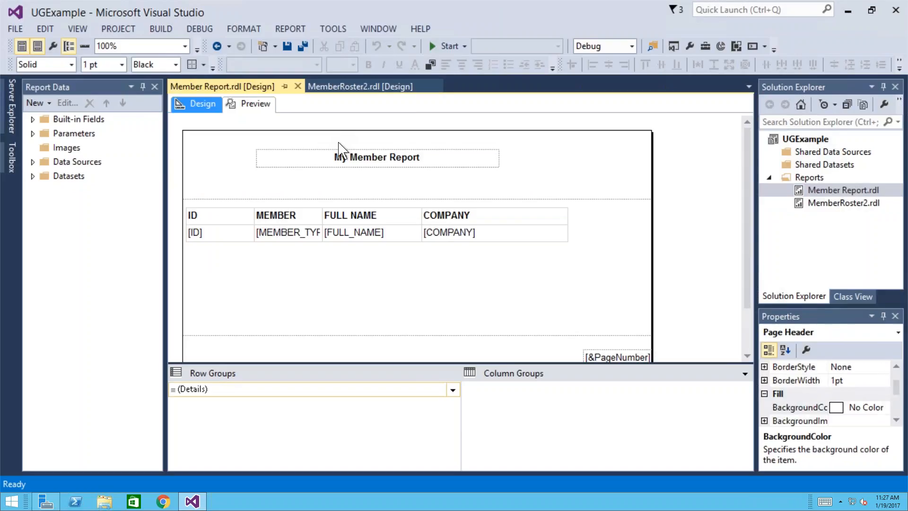
{"action": "left_click", "coordinate": [292, 220]}
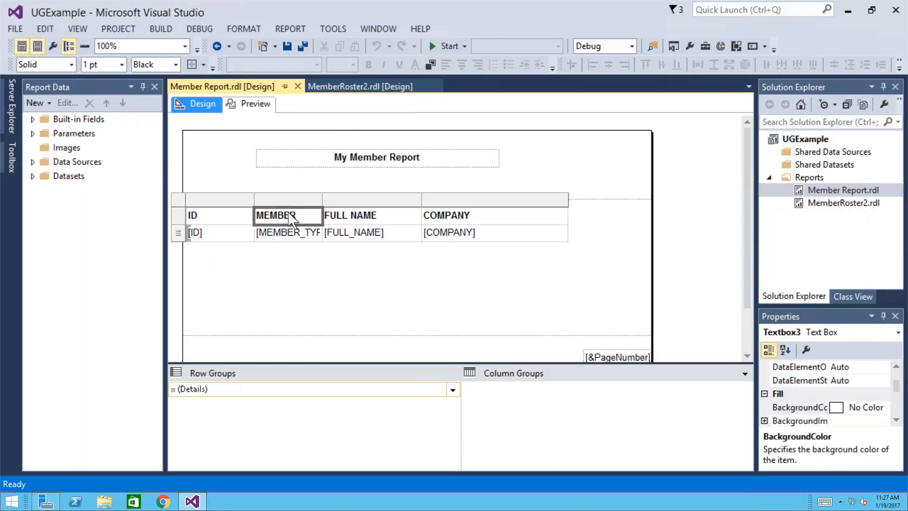
{"action": "left_click", "coordinate": [181, 202]}
{"action": "key", "text": "Delete"}
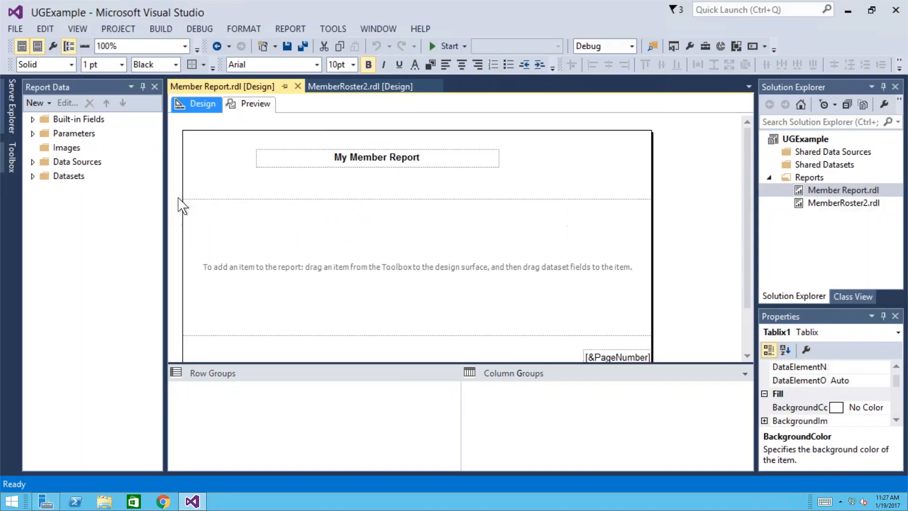
{"action": "left_click", "coordinate": [294, 168]}
{"action": "key", "text": "Delete"}
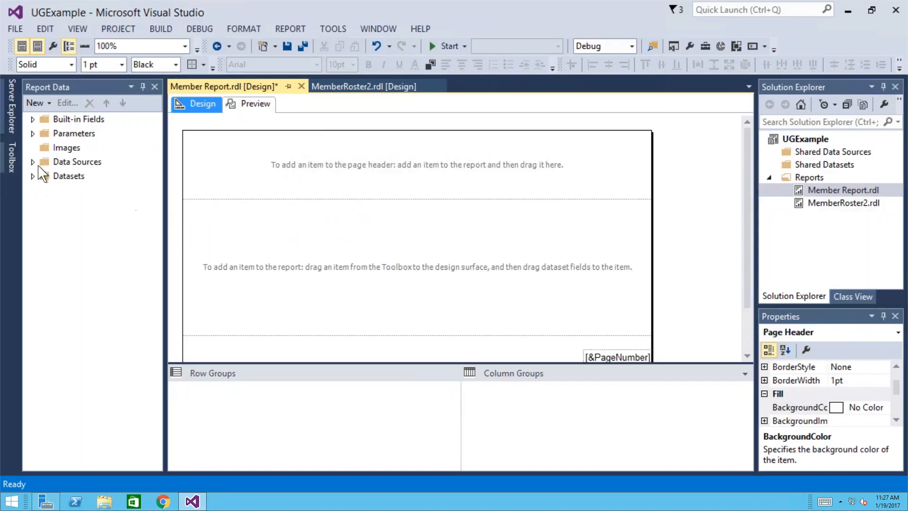
- Point the iMIS data source at database iMIS20_Demo, test the connection, and save it
{"action": "left_click", "coordinate": [32, 162]}
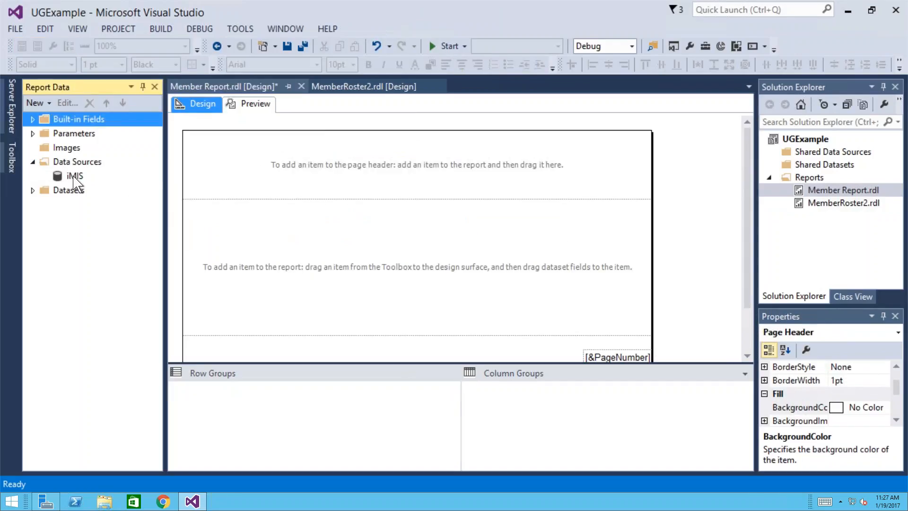
{"action": "right_click", "coordinate": [71, 176]}
{"action": "left_click", "coordinate": [114, 251]}
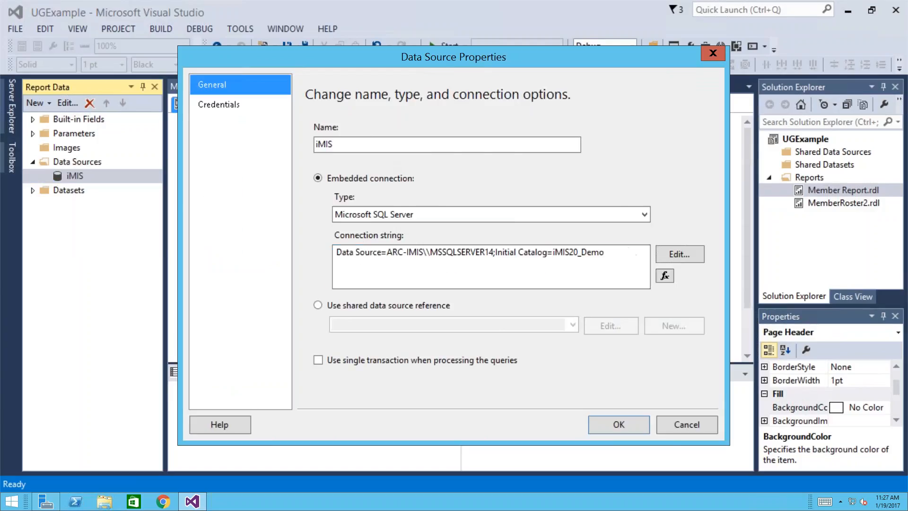
{"action": "left_click", "coordinate": [678, 255]}
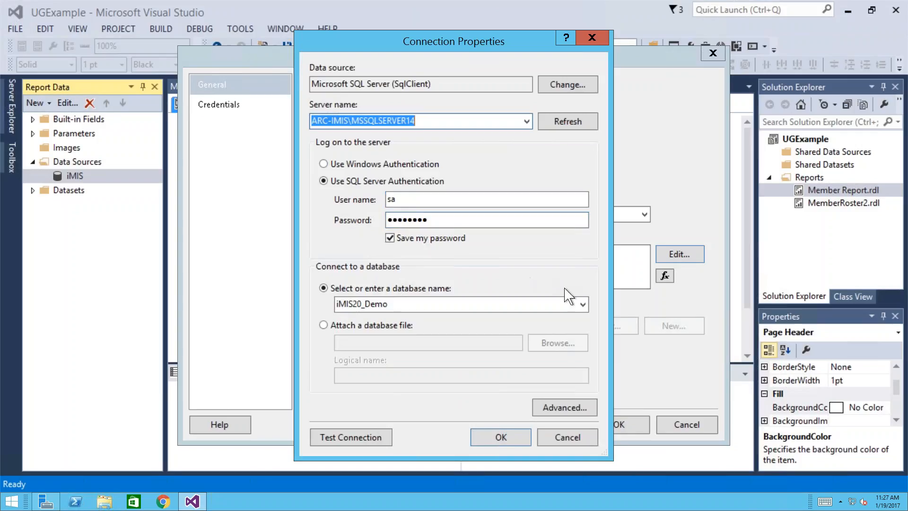
{"action": "left_click", "coordinate": [583, 305]}
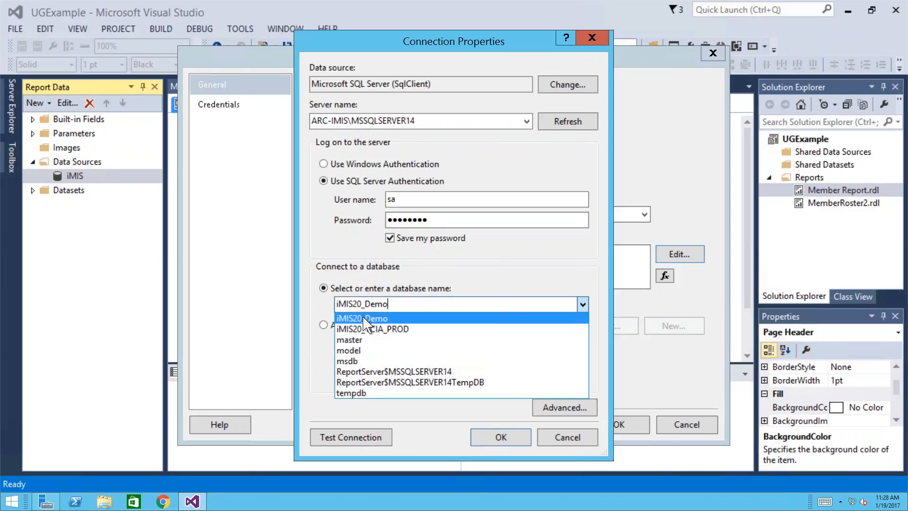
{"action": "left_click", "coordinate": [366, 319]}
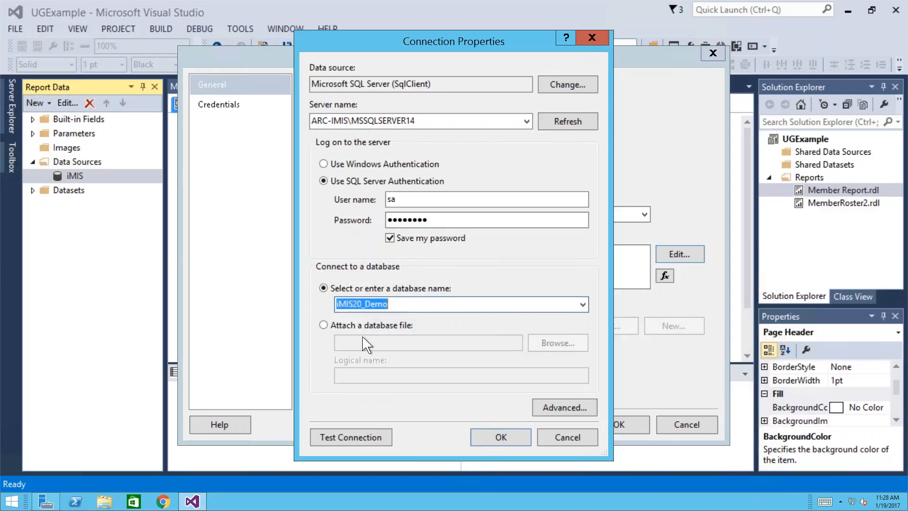
{"action": "left_click", "coordinate": [351, 437]}
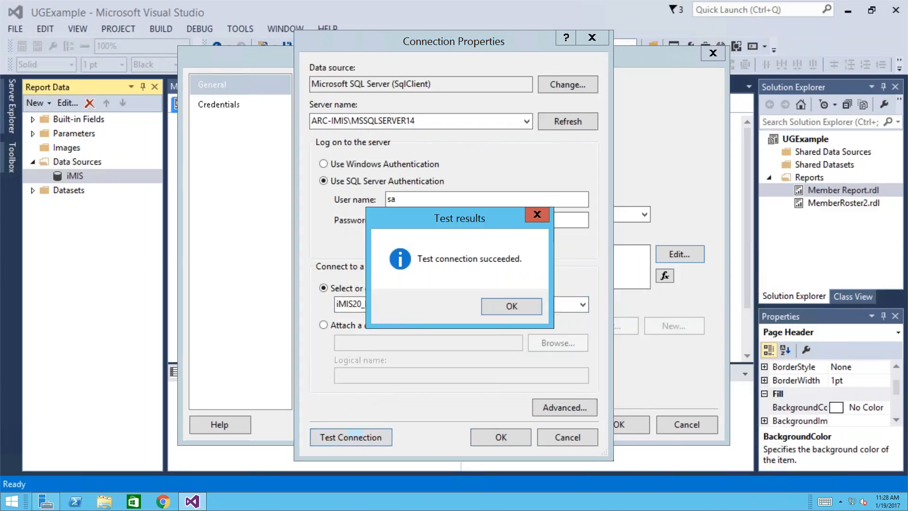
{"action": "left_click", "coordinate": [511, 310]}
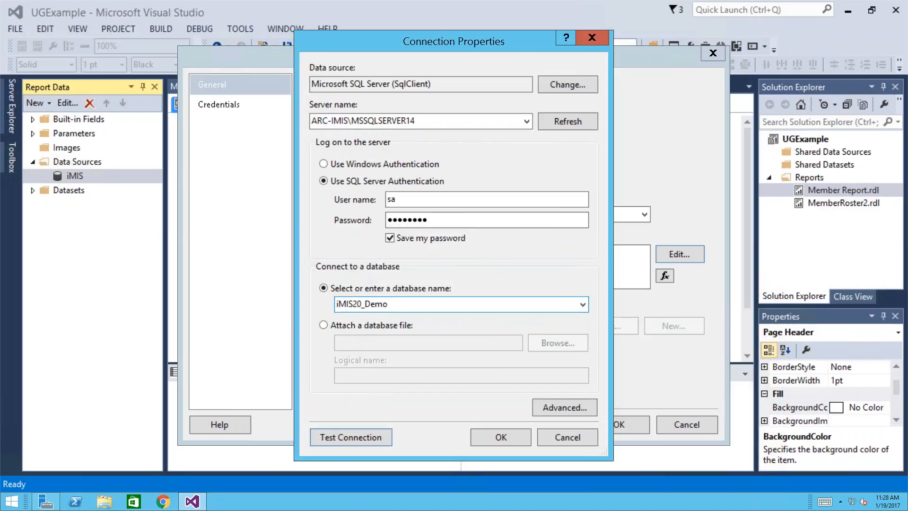
{"action": "left_click", "coordinate": [505, 437]}
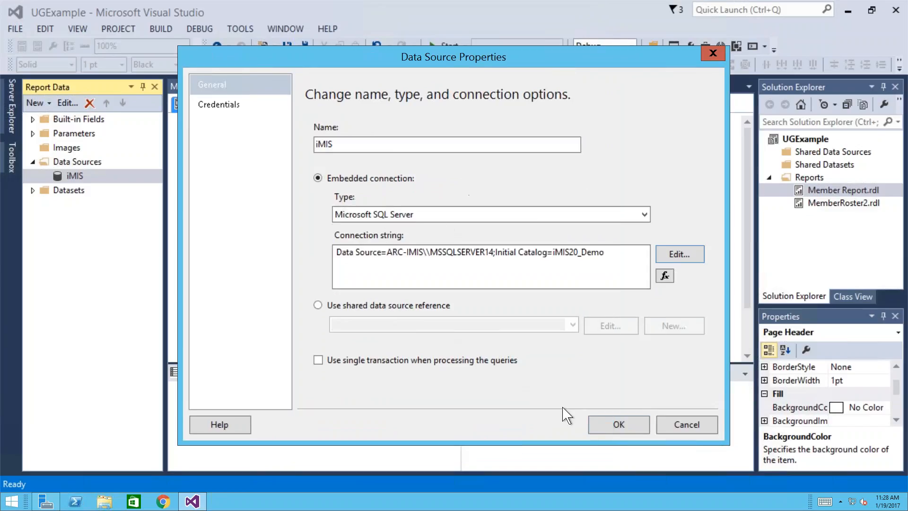
{"action": "left_click", "coordinate": [619, 424]}
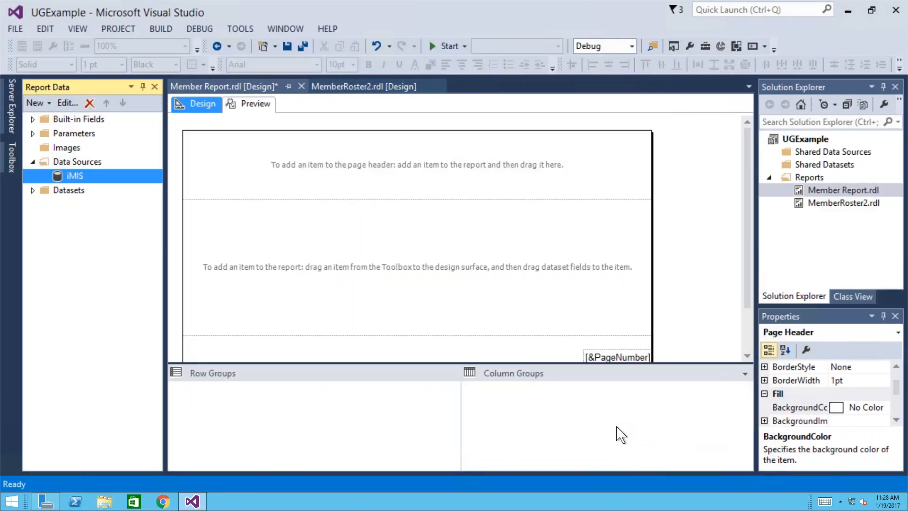
- Delete the page number box from the page footer
{"action": "left_click", "coordinate": [592, 356]}
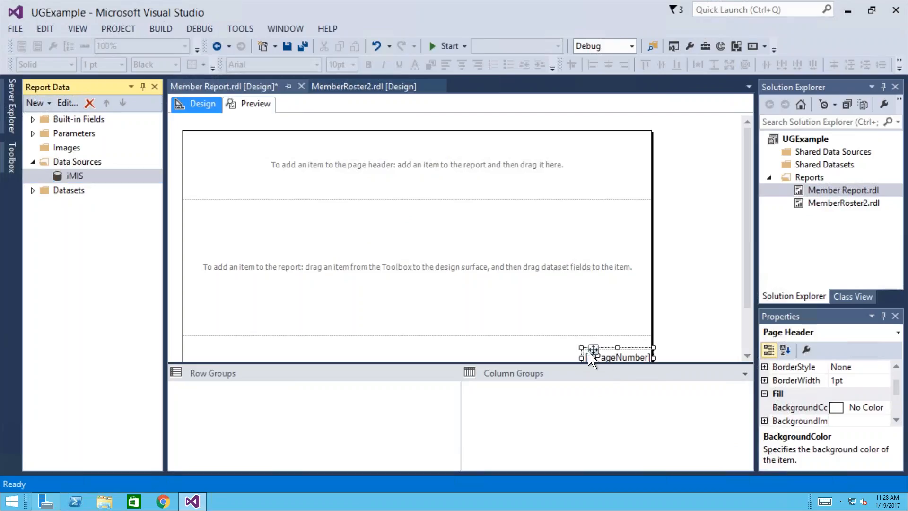
{"action": "key", "text": "Delete"}
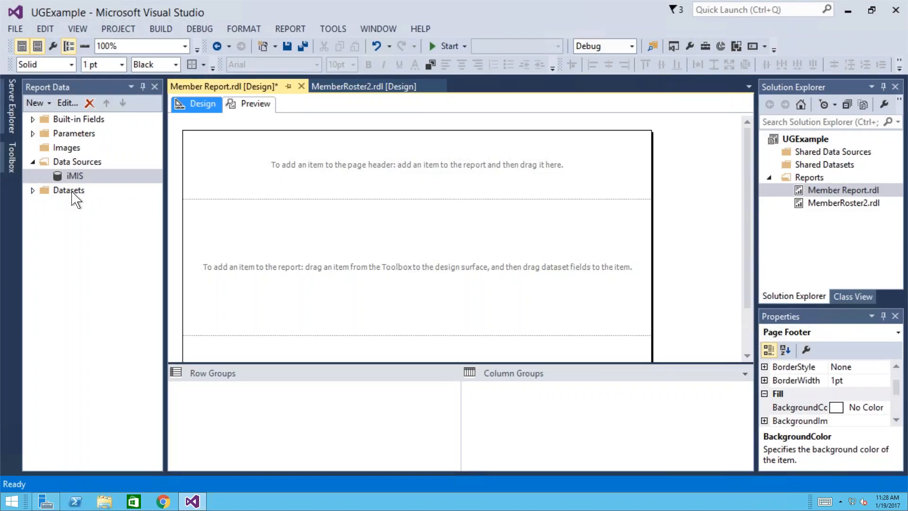
{"action": "left_click", "coordinate": [61, 191]}
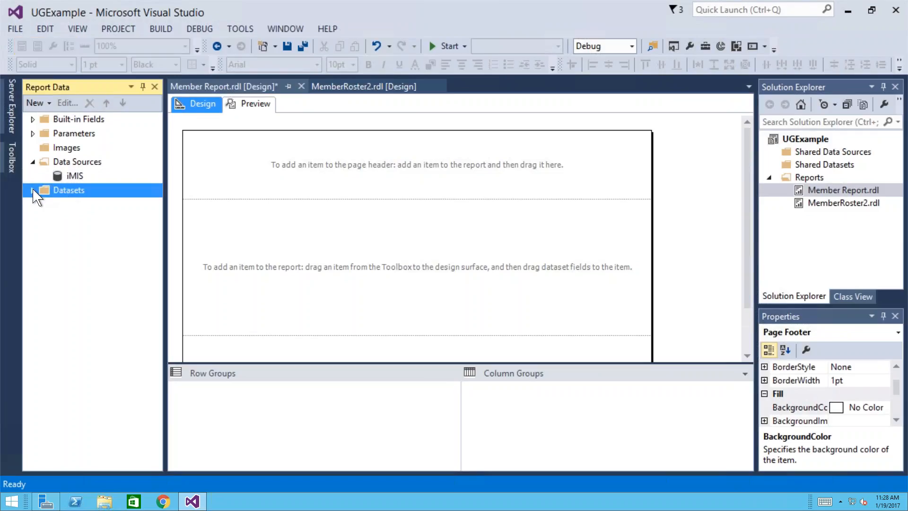
- Add a dataset named MemberRosterInfo, embedded in the report and using the iMIS data source
{"action": "left_click", "coordinate": [33, 190]}
{"action": "left_click", "coordinate": [46, 204]}
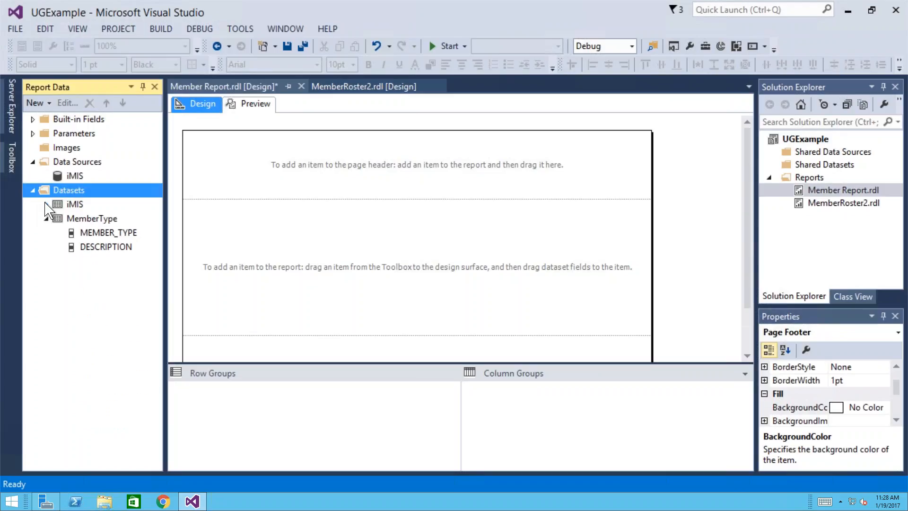
{"action": "left_click", "coordinate": [46, 218]}
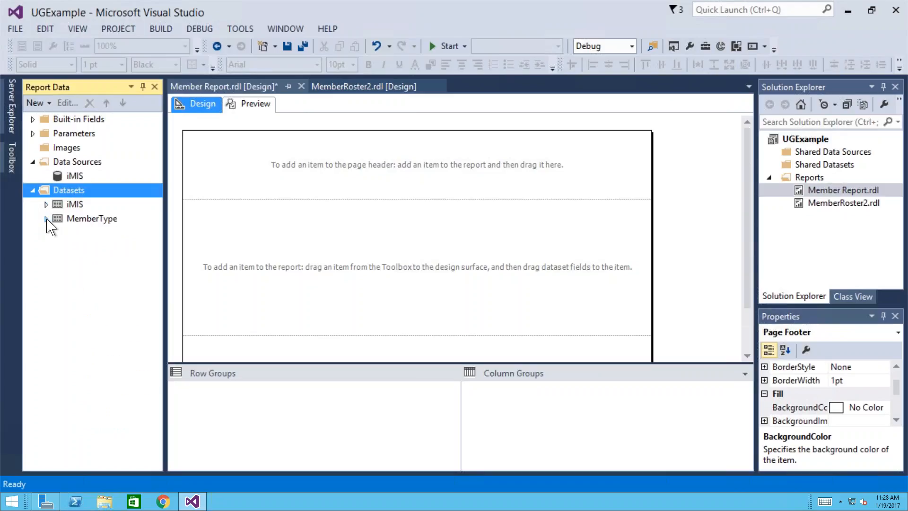
{"action": "right_click", "coordinate": [74, 199]}
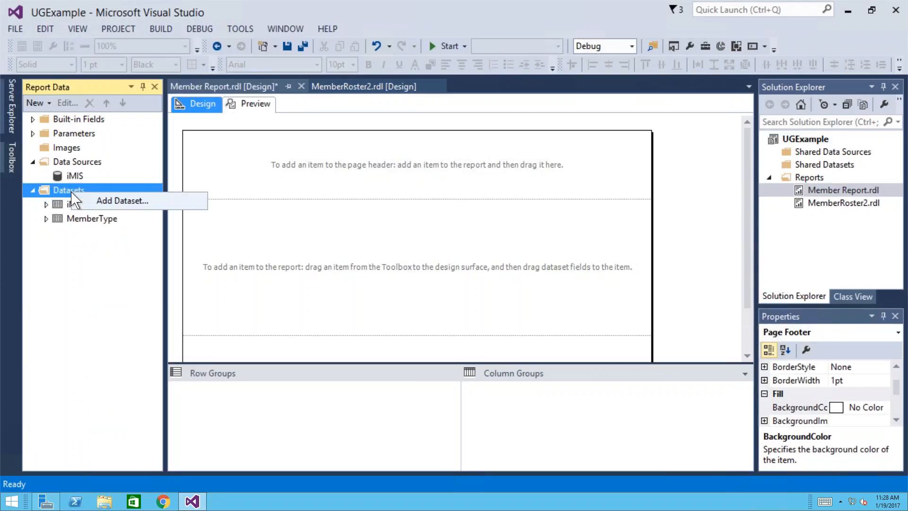
{"action": "left_click", "coordinate": [104, 206]}
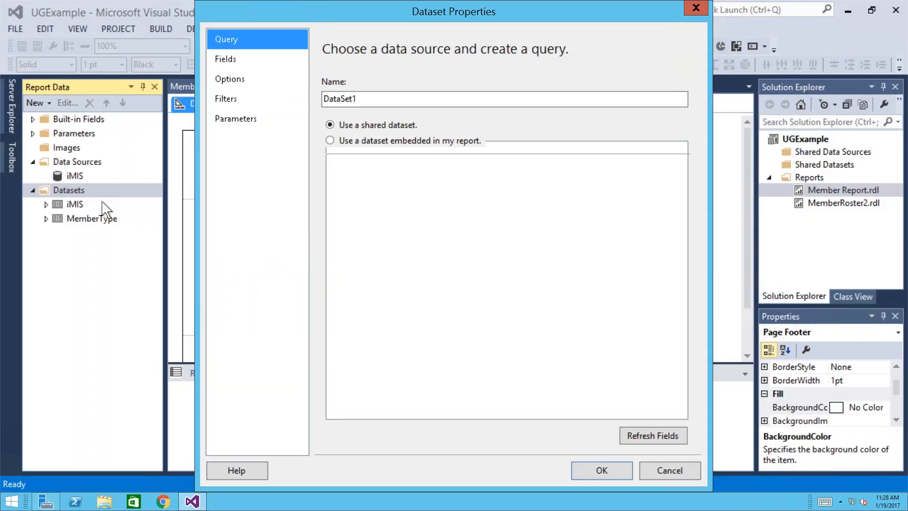
{"action": "left_click_drag", "start_coordinate": [366, 99], "coordinate": [298, 98]}
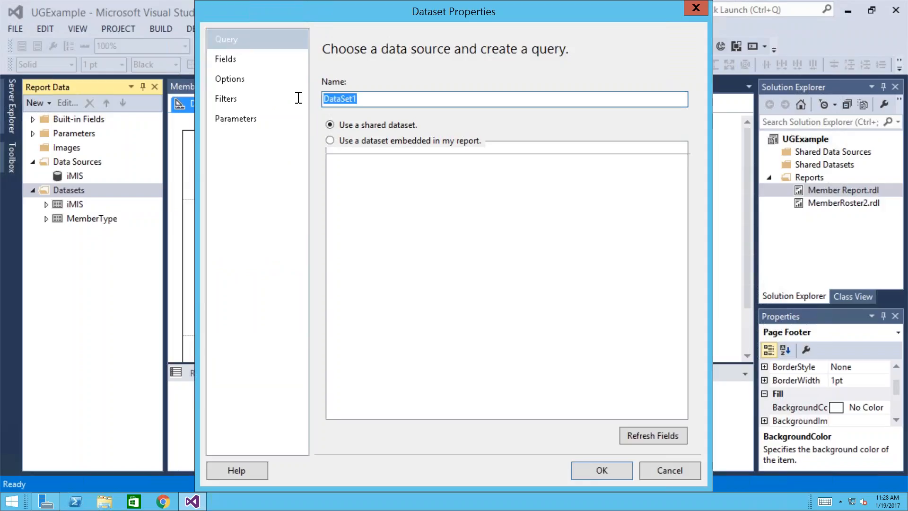
{"action": "left_click", "coordinate": [298, 98]}
{"action": "type", "text": "M"}
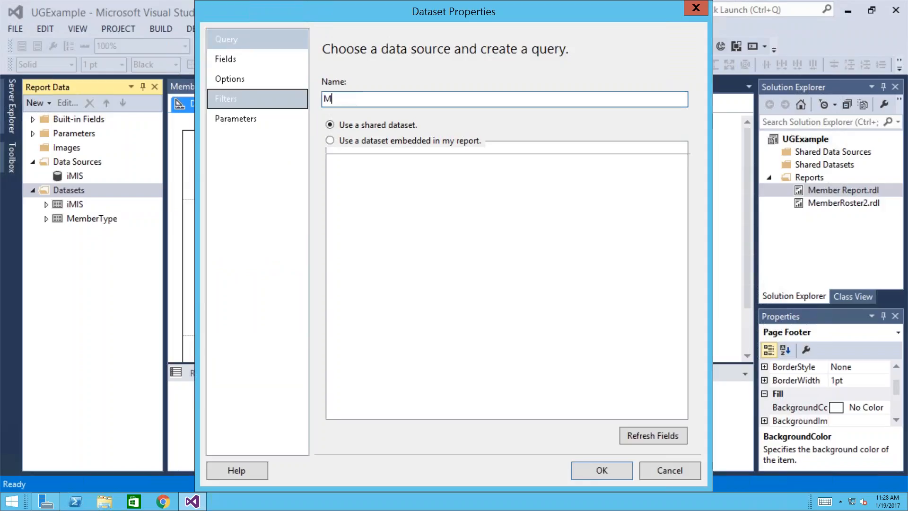
{"action": "type", "text": "emberRosterInfo"}
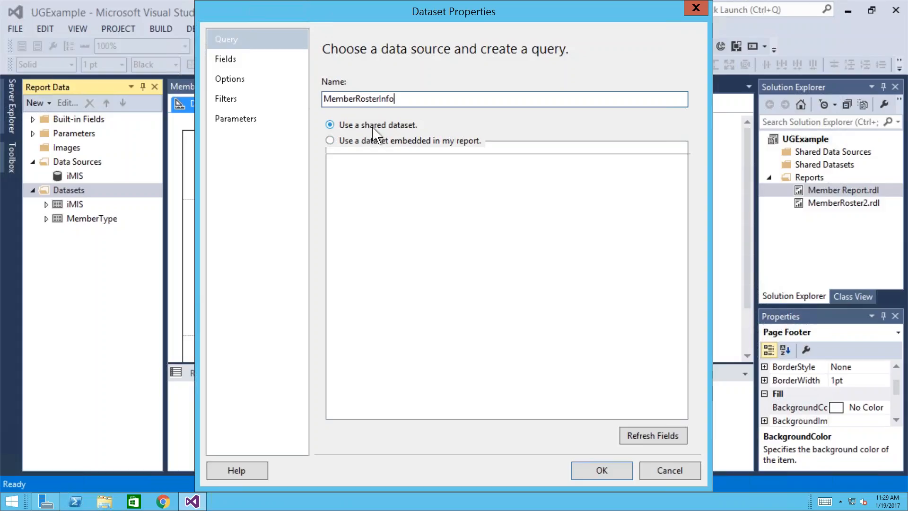
{"action": "left_click", "coordinate": [330, 140]}
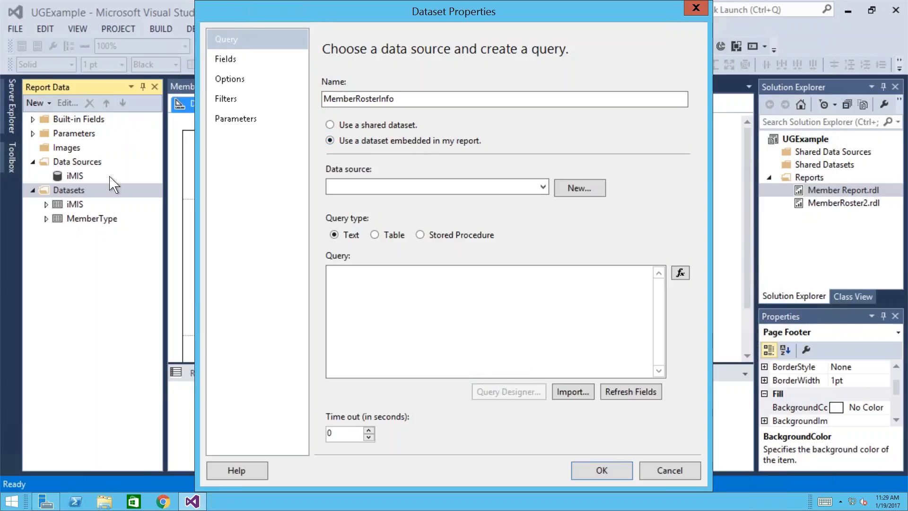
{"action": "left_click", "coordinate": [543, 188]}
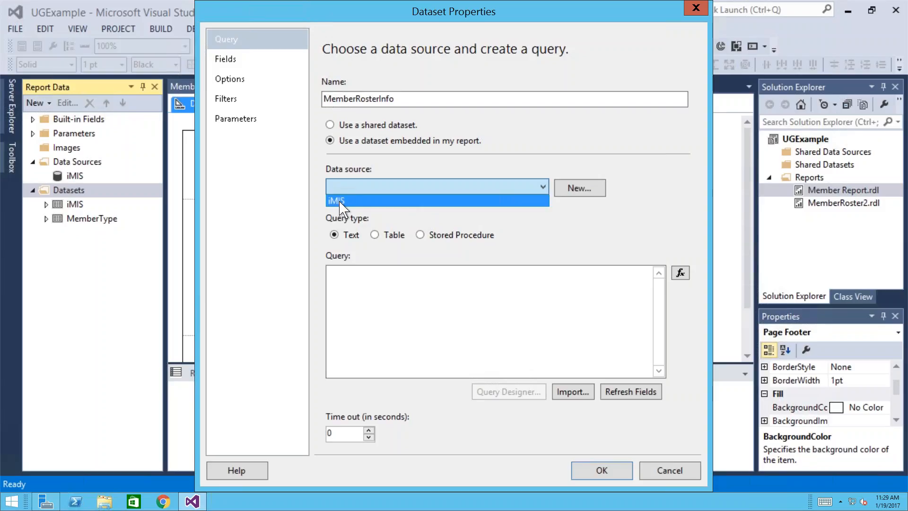
{"action": "left_click", "coordinate": [340, 201]}
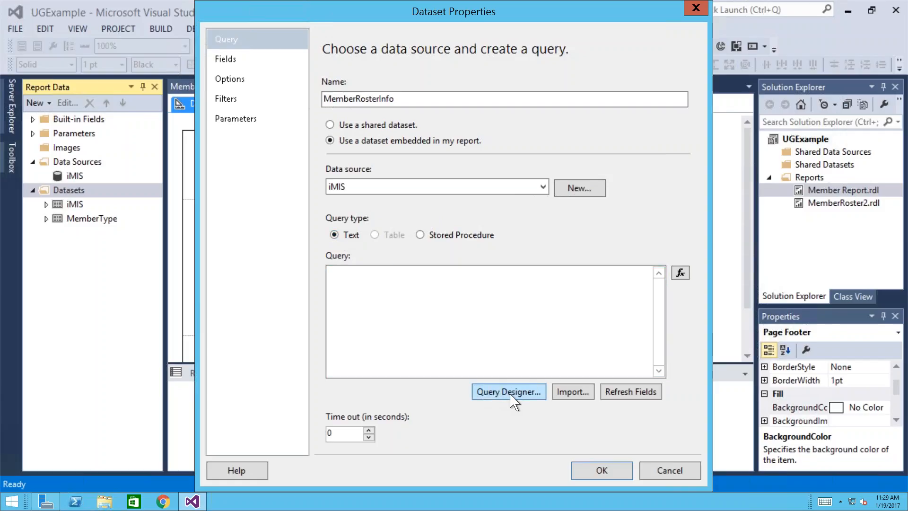
- Add the Name and Name_Address tables in Query Designer and enlarge their boxes
{"action": "left_click", "coordinate": [510, 392]}
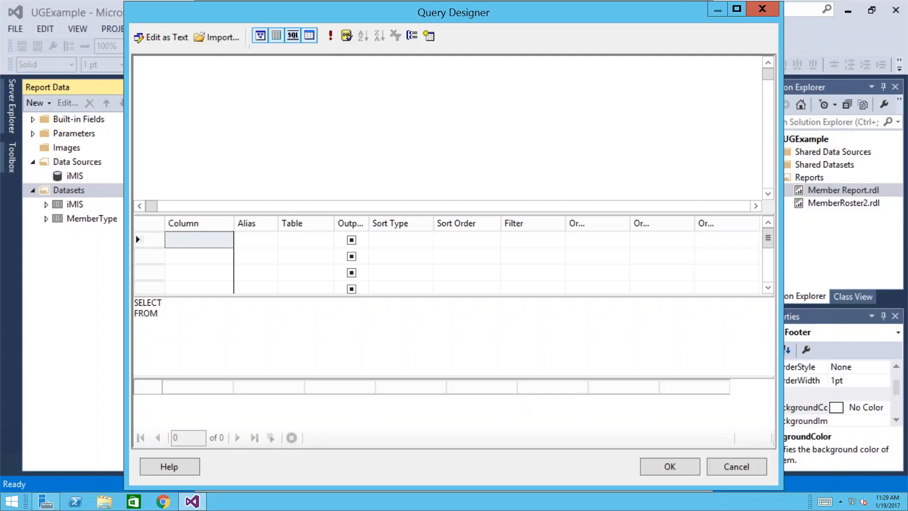
{"action": "left_click", "coordinate": [433, 46]}
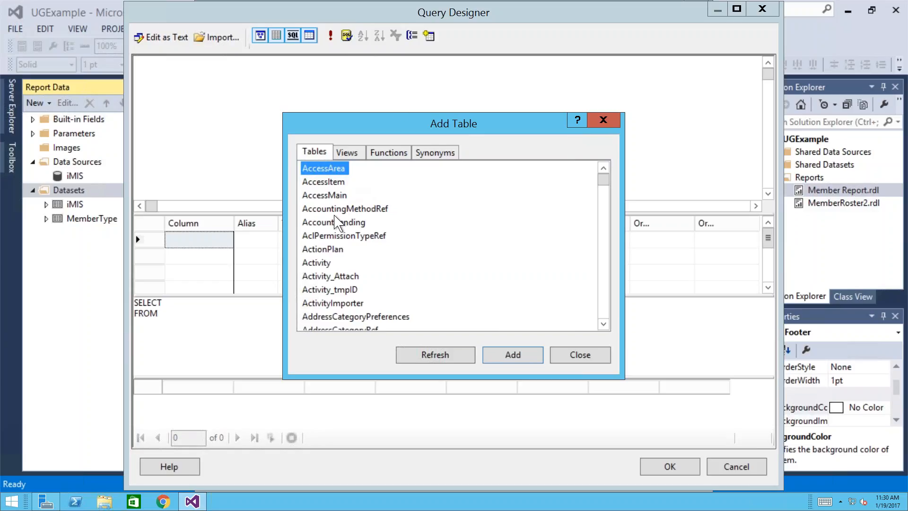
{"action": "left_click", "coordinate": [337, 223]}
{"action": "key", "text": "n"}
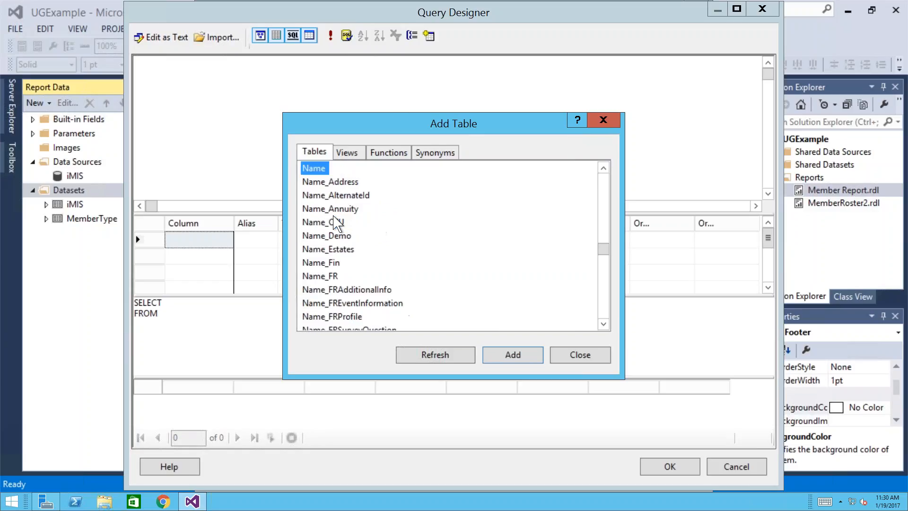
{"action": "left_click", "coordinate": [510, 356]}
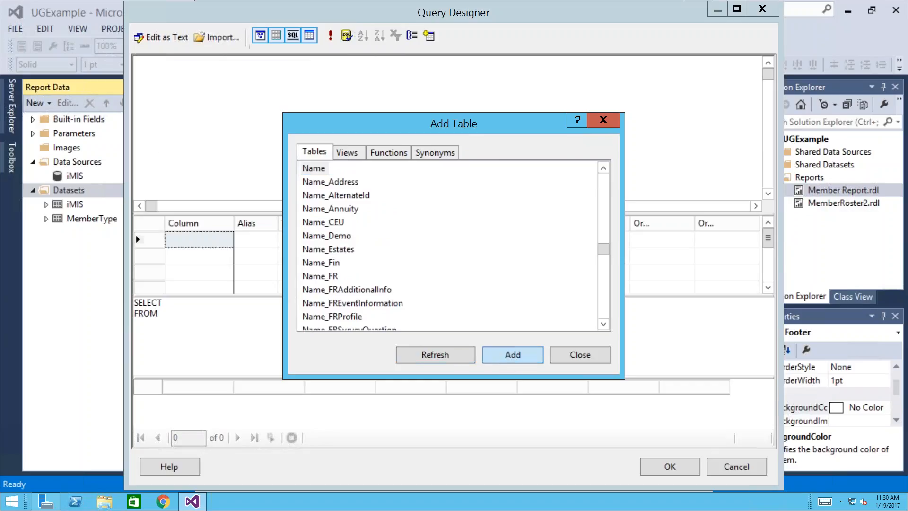
{"action": "left_click", "coordinate": [344, 184]}
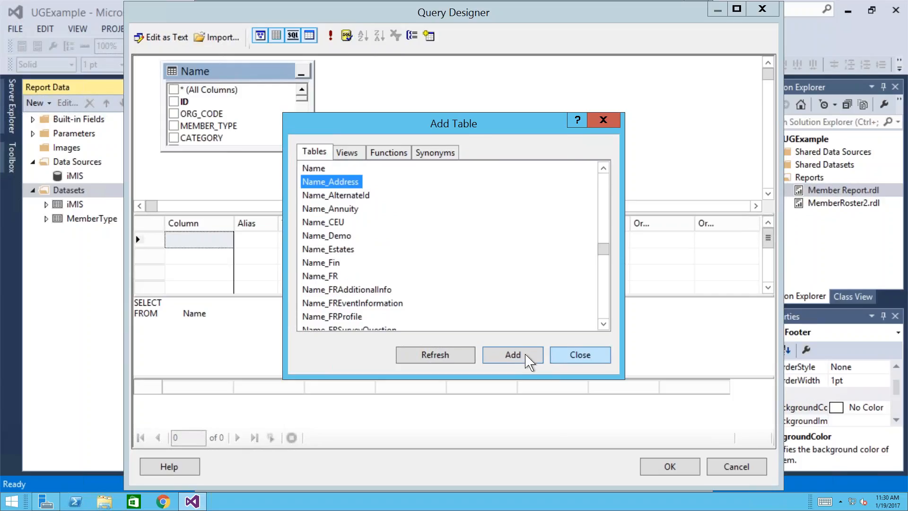
{"action": "left_click", "coordinate": [511, 357]}
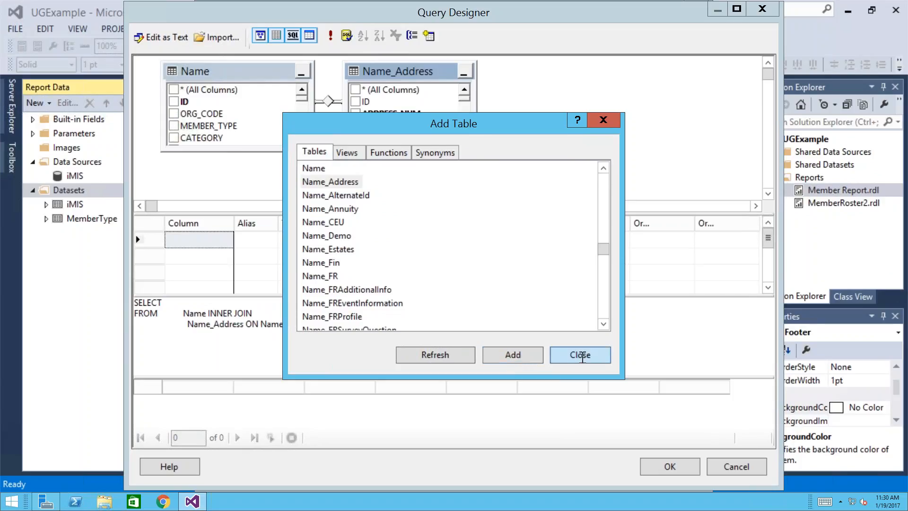
{"action": "left_click", "coordinate": [580, 354]}
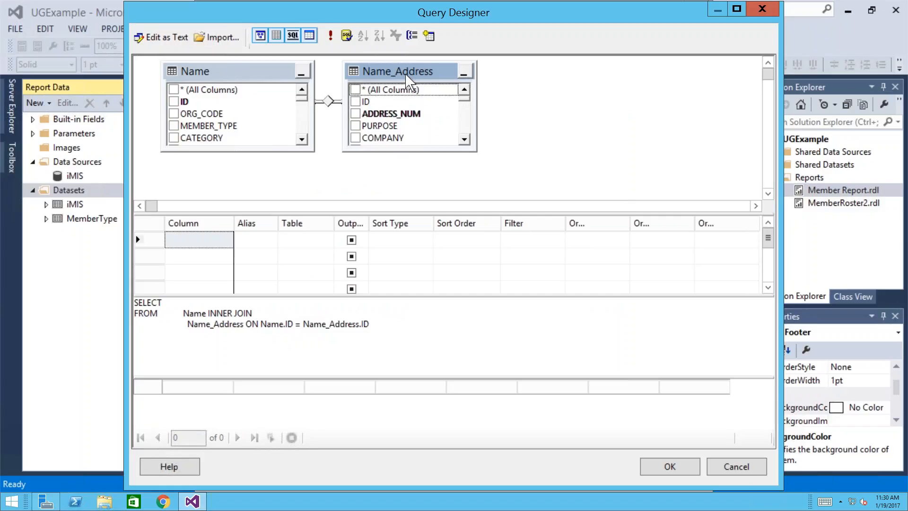
{"action": "left_click_drag", "start_coordinate": [443, 71], "coordinate": [528, 77]}
{"action": "left_click_drag", "start_coordinate": [230, 152], "coordinate": [227, 179]}
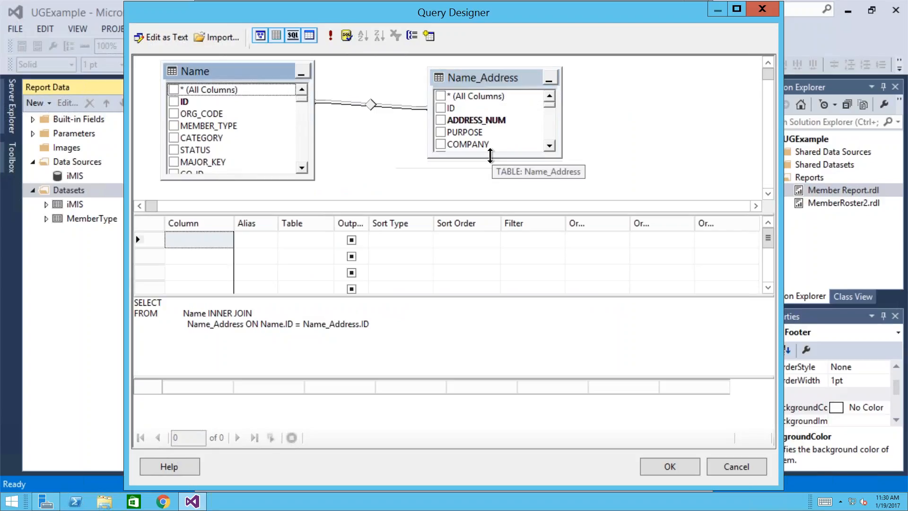
{"action": "left_click_drag", "start_coordinate": [490, 159], "coordinate": [490, 177]}
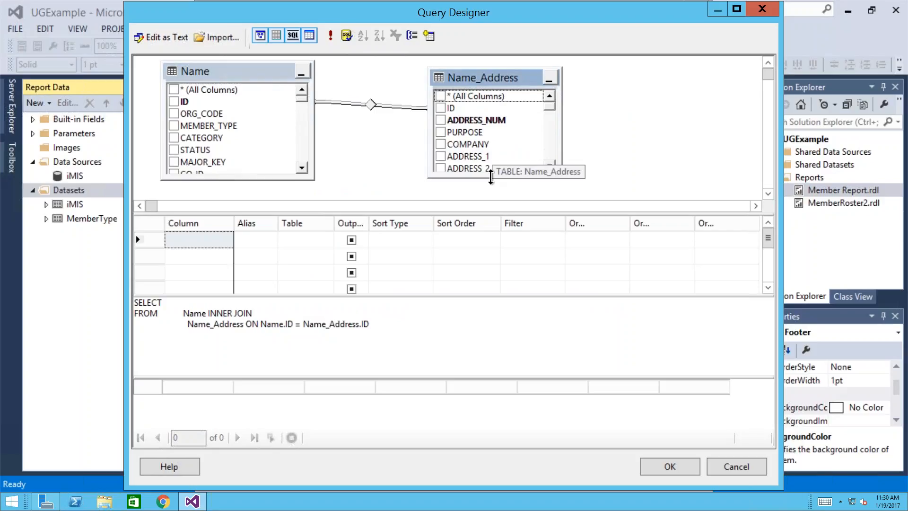
{"action": "left_click", "coordinate": [623, 128]}
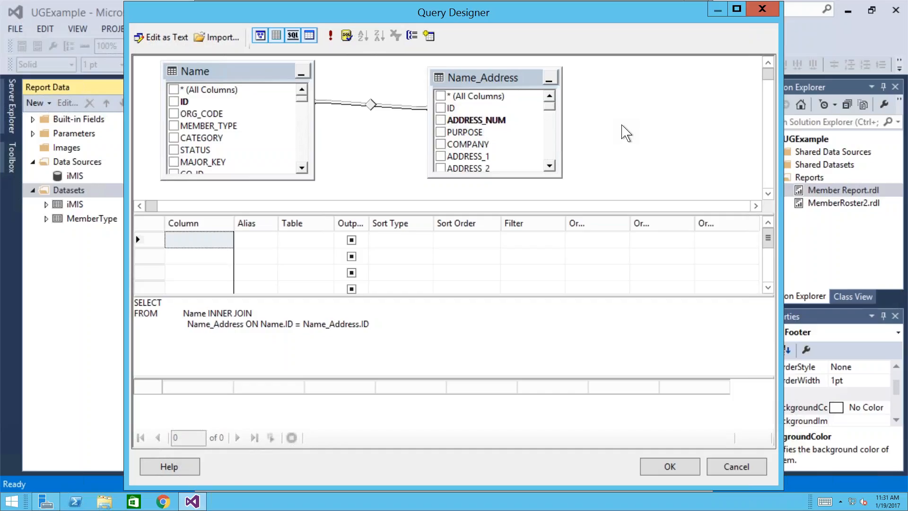
- Replace the ID join with a join on Name.MAIL_ADDRESS_NUM = Name_Address.ADDRESS_NUM
{"action": "left_click", "coordinate": [371, 104]}
{"action": "key", "text": "Delete"}
{"action": "left_click_drag", "start_coordinate": [302, 168], "coordinate": [303, 168]}
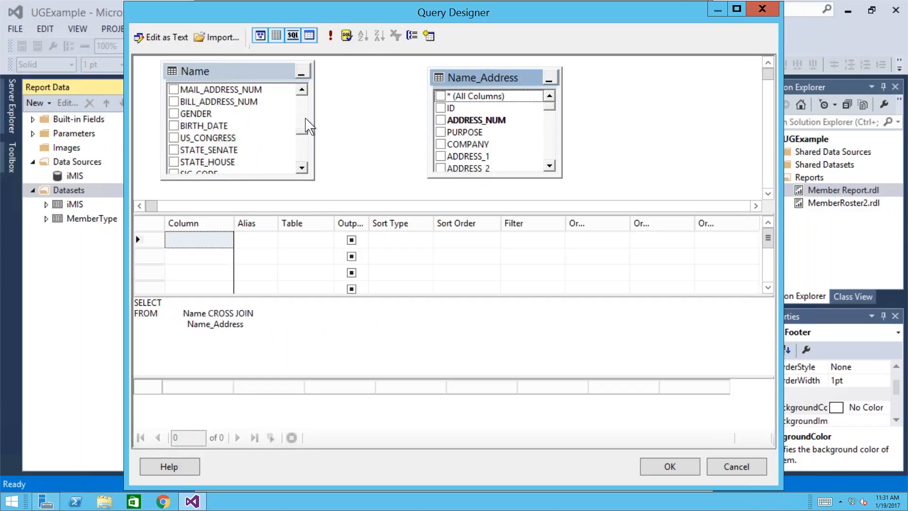
{"action": "left_click", "coordinate": [302, 90]}
{"action": "left_click", "coordinate": [301, 90]}
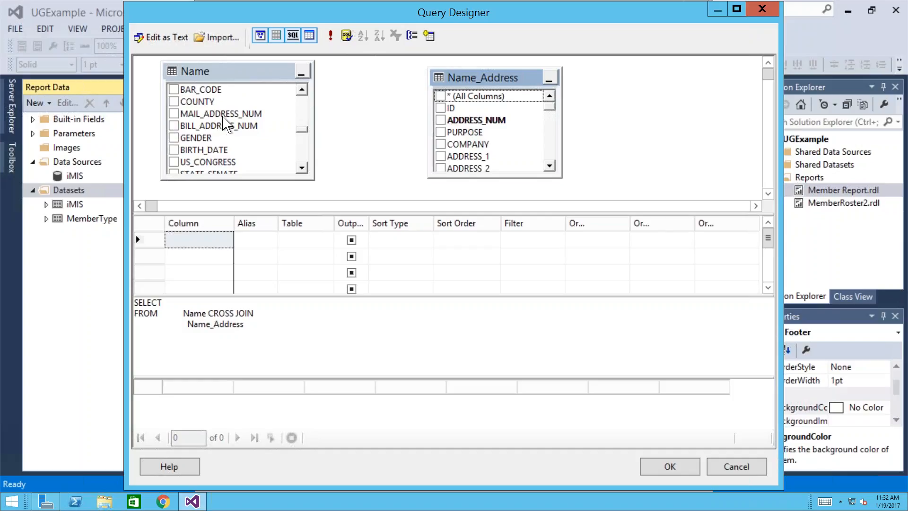
{"action": "left_click", "coordinate": [220, 114]}
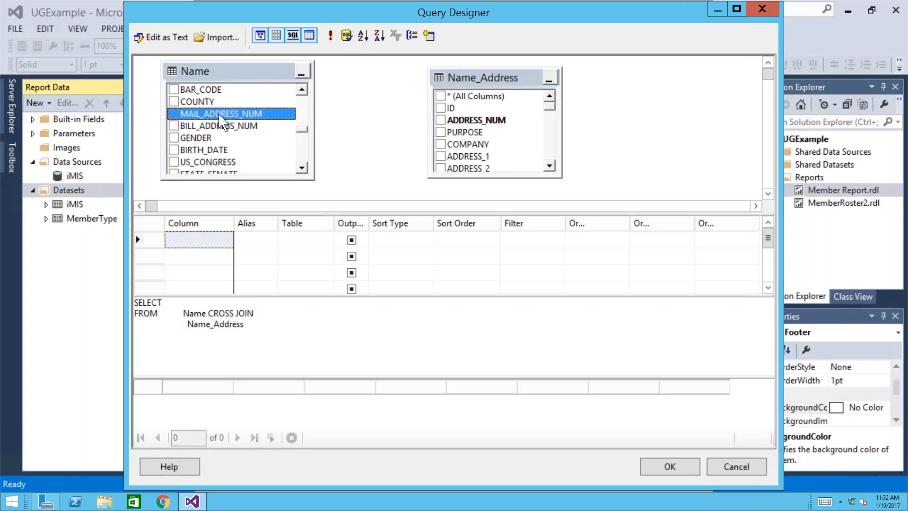
{"action": "left_click_drag", "start_coordinate": [220, 116], "coordinate": [464, 122]}
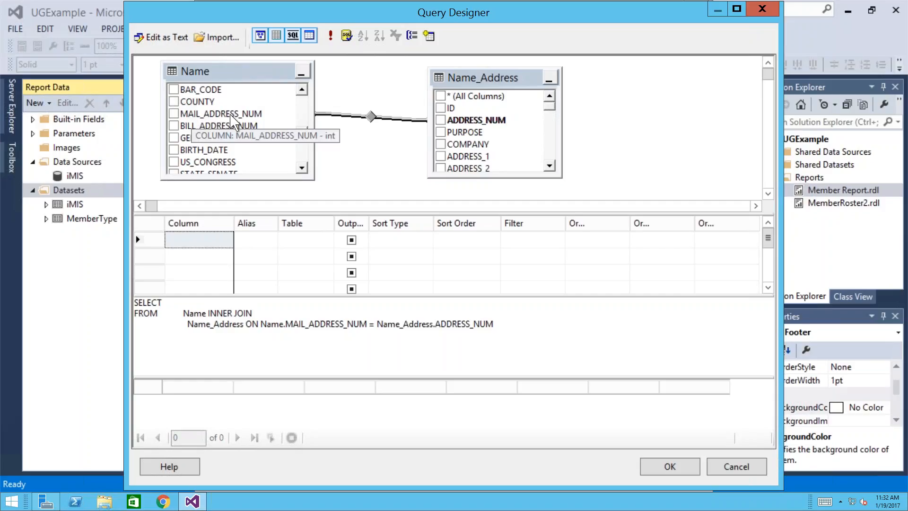
{"action": "mouse_move", "coordinate": [369, 119]}
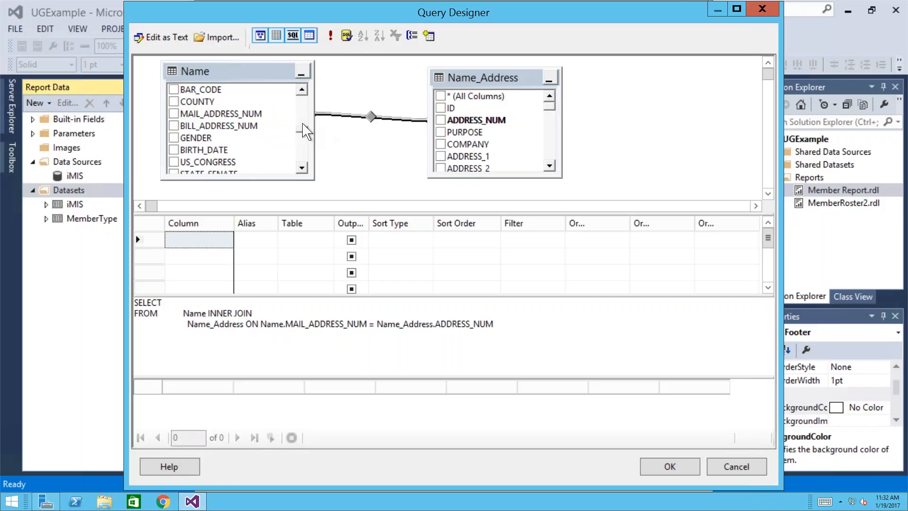
- Scroll the Name table to the top and enlarge the diagram and SQL panes
{"action": "scroll", "coordinate": [306, 113], "scroll_direction": "up", "scroll_amount": 1}
{"action": "scroll", "coordinate": [305, 113], "scroll_direction": "up", "scroll_amount": 5}
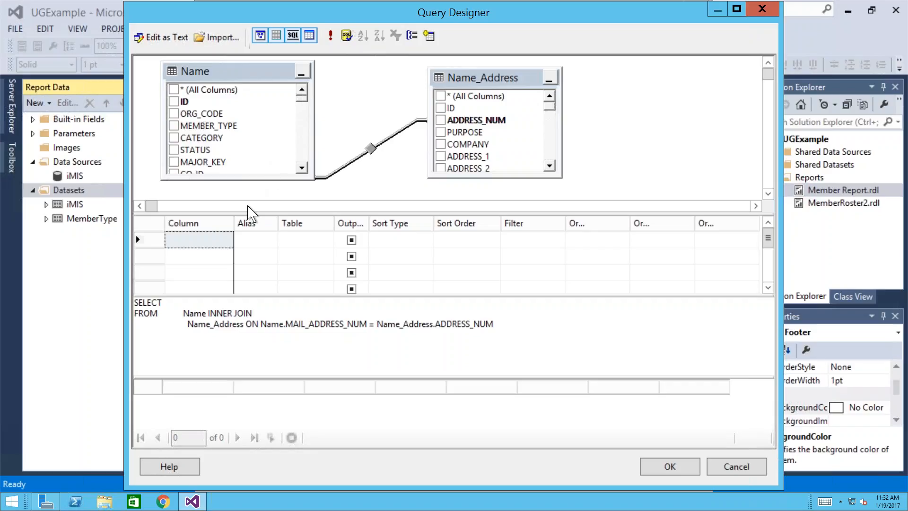
{"action": "left_click_drag", "start_coordinate": [245, 214], "coordinate": [234, 312]}
{"action": "left_click_drag", "start_coordinate": [226, 393], "coordinate": [228, 408]}
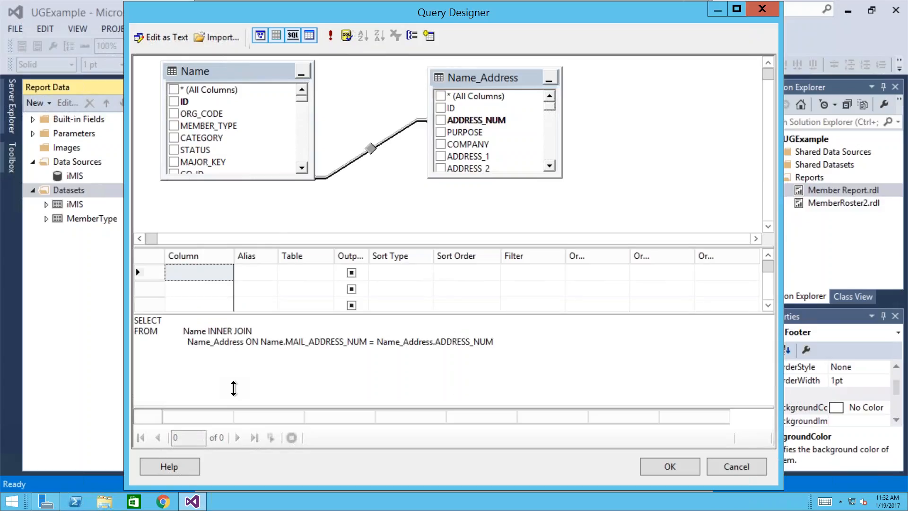
- Select ID, MEMBER_TYPE, FULL_NAME, TITLE and COMPANY from the Name table
{"action": "left_click", "coordinate": [174, 102]}
{"action": "left_click", "coordinate": [173, 126]}
{"action": "left_click", "coordinate": [301, 169]}
{"action": "left_click", "coordinate": [302, 168]}
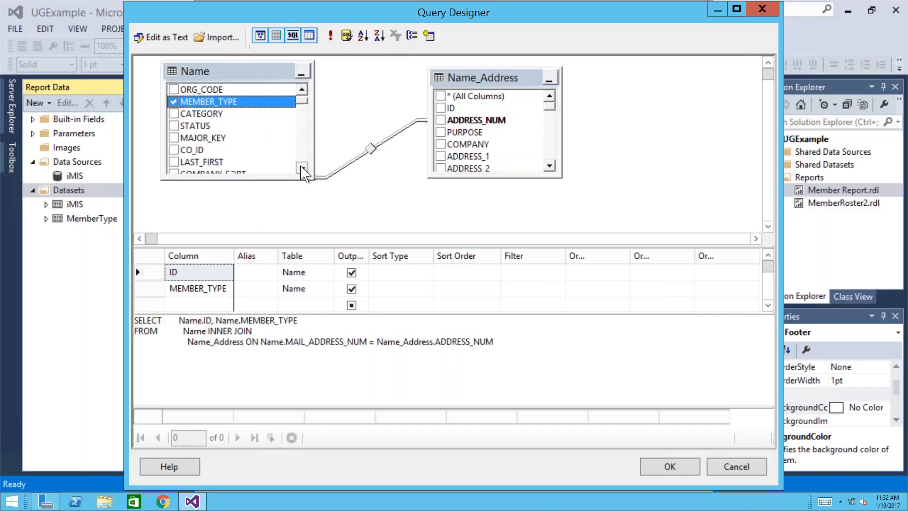
{"action": "left_click", "coordinate": [302, 169]}
{"action": "left_click", "coordinate": [301, 168]}
{"action": "left_click", "coordinate": [301, 169]}
{"action": "left_click", "coordinate": [302, 168]}
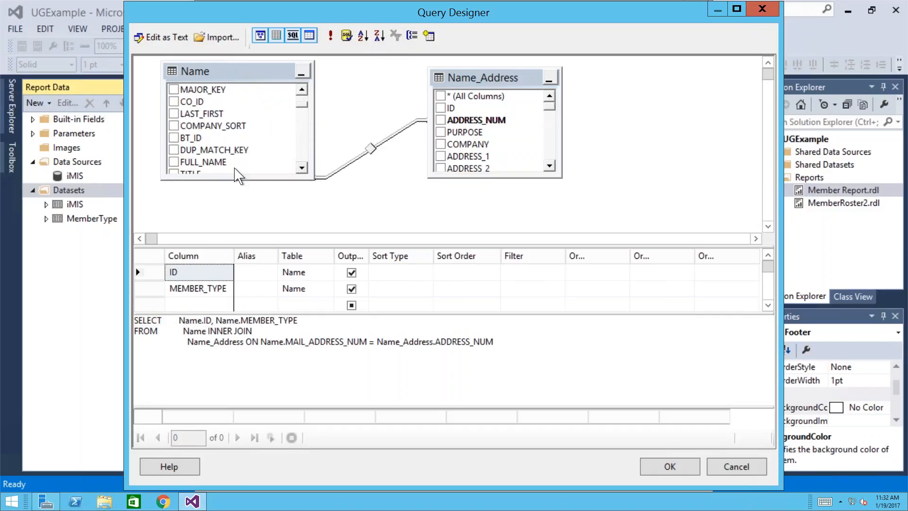
{"action": "left_click", "coordinate": [174, 162]}
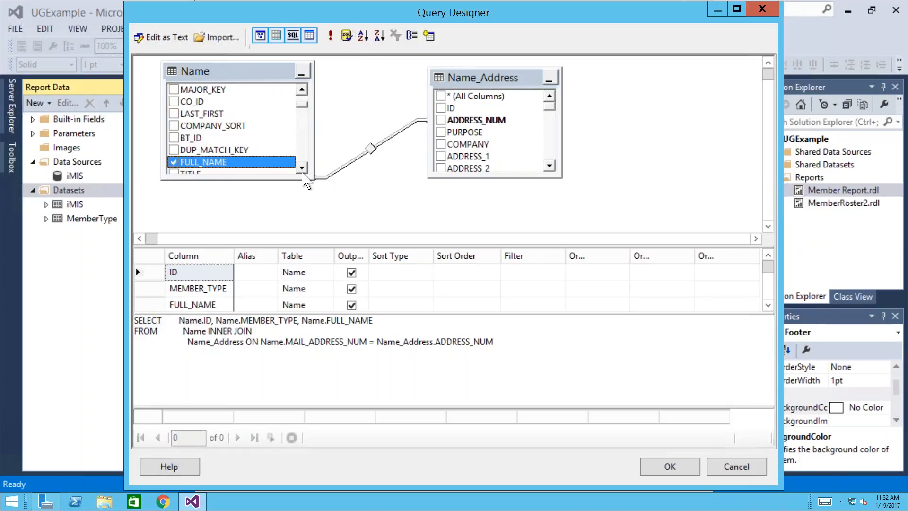
{"action": "left_click", "coordinate": [302, 169]}
{"action": "left_click", "coordinate": [303, 169]}
{"action": "left_click", "coordinate": [302, 169]}
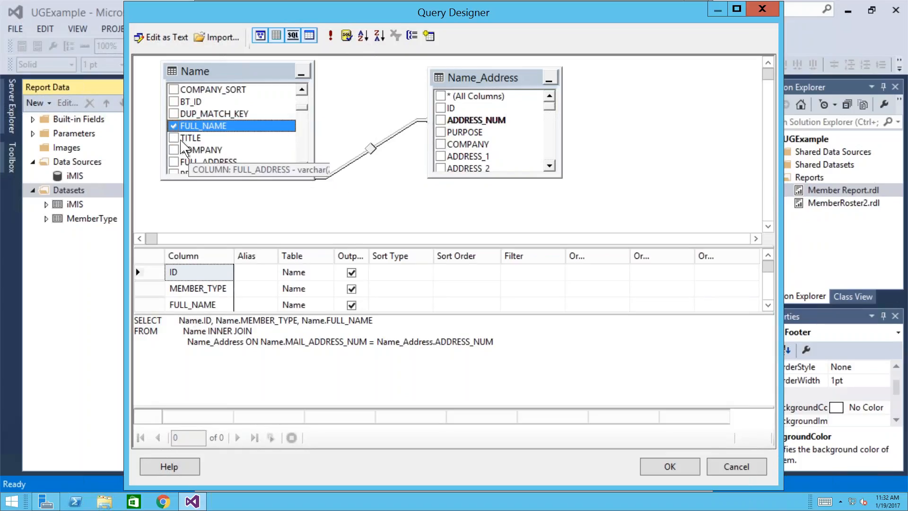
{"action": "left_click", "coordinate": [174, 138]}
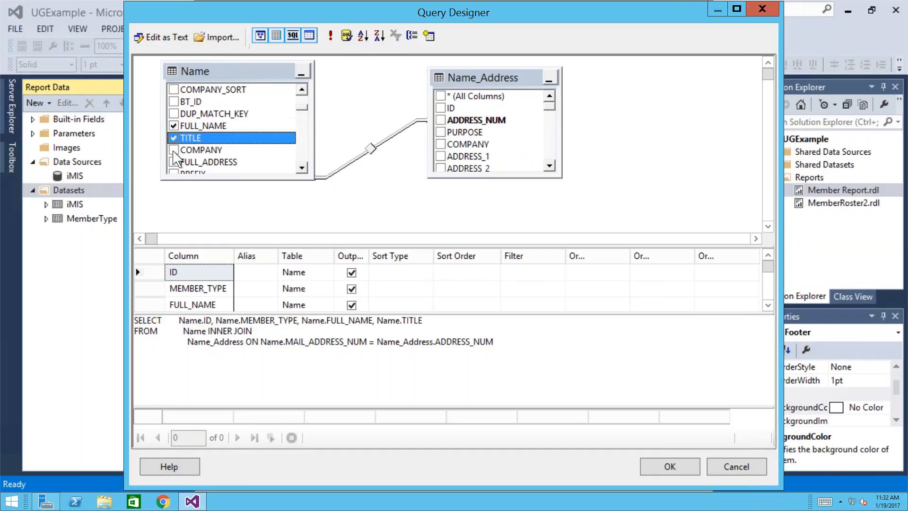
{"action": "left_click", "coordinate": [173, 150]}
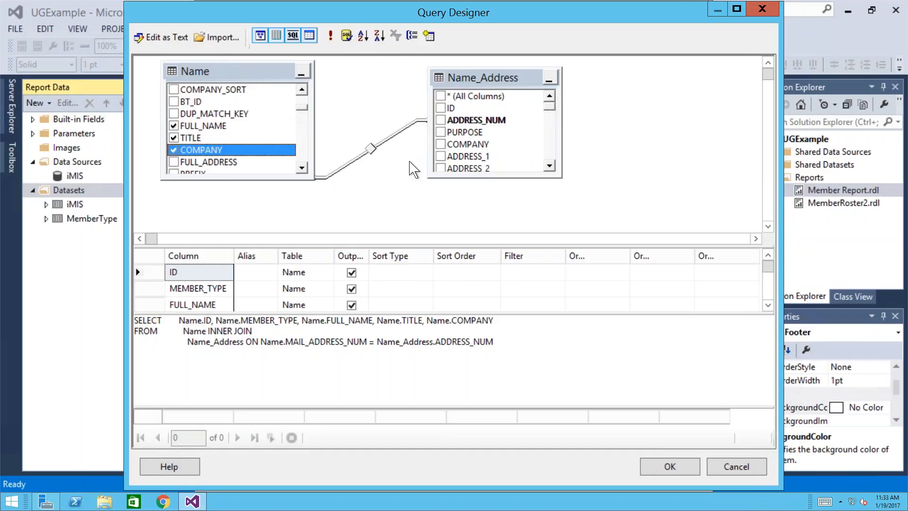
- Select ADDRESS_1, ADDRESS_2, CITY, STATE_PROVINCE and ZIP from Name_Address
{"action": "left_click_drag", "start_coordinate": [562, 177], "coordinate": [565, 199]}
{"action": "scroll", "coordinate": [556, 189], "scroll_direction": "down", "scroll_amount": 1}
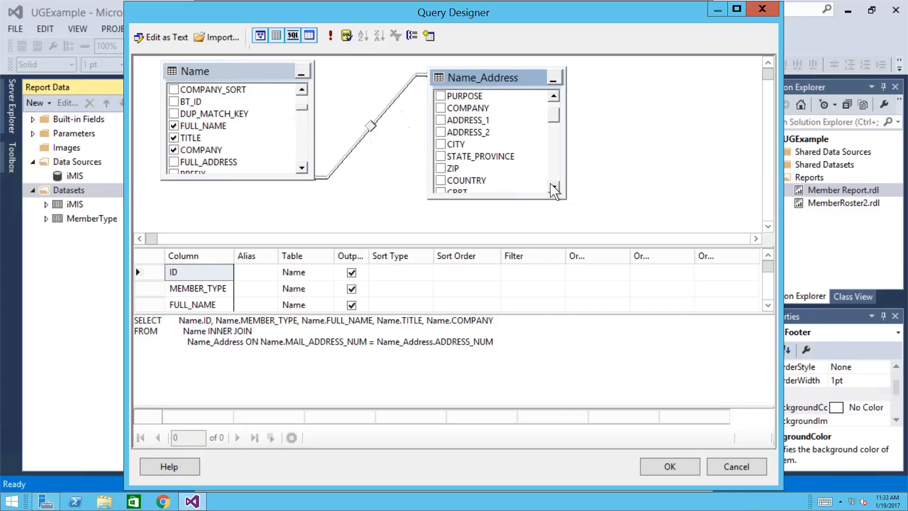
{"action": "left_click", "coordinate": [441, 120]}
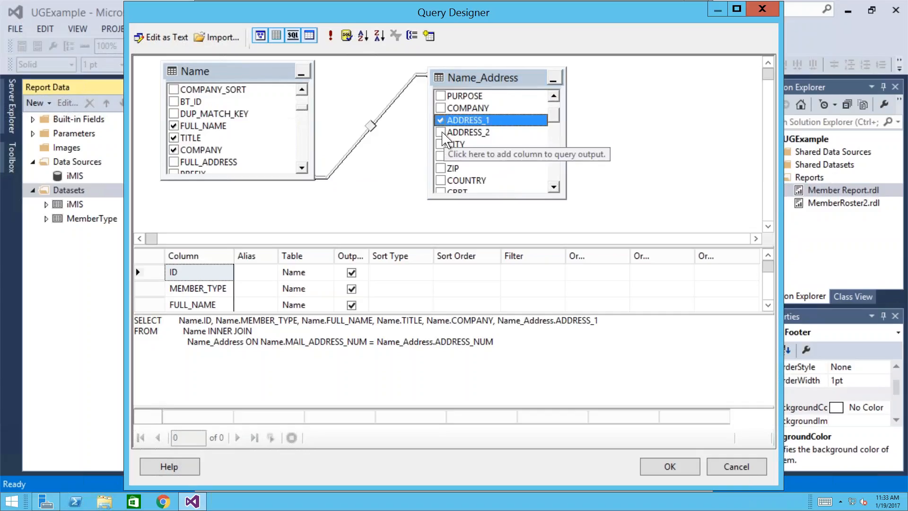
{"action": "left_click", "coordinate": [441, 132]}
{"action": "left_click", "coordinate": [441, 144]}
{"action": "left_click", "coordinate": [441, 156]}
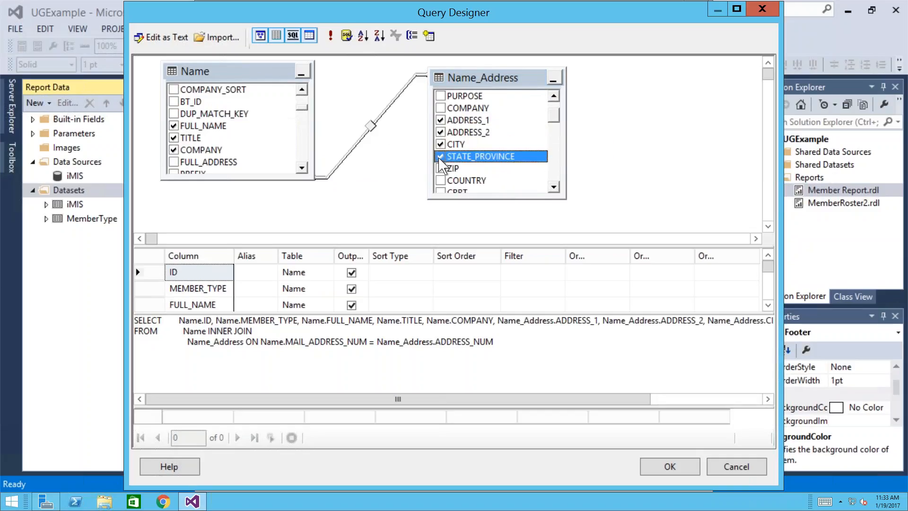
{"action": "left_click", "coordinate": [441, 168]}
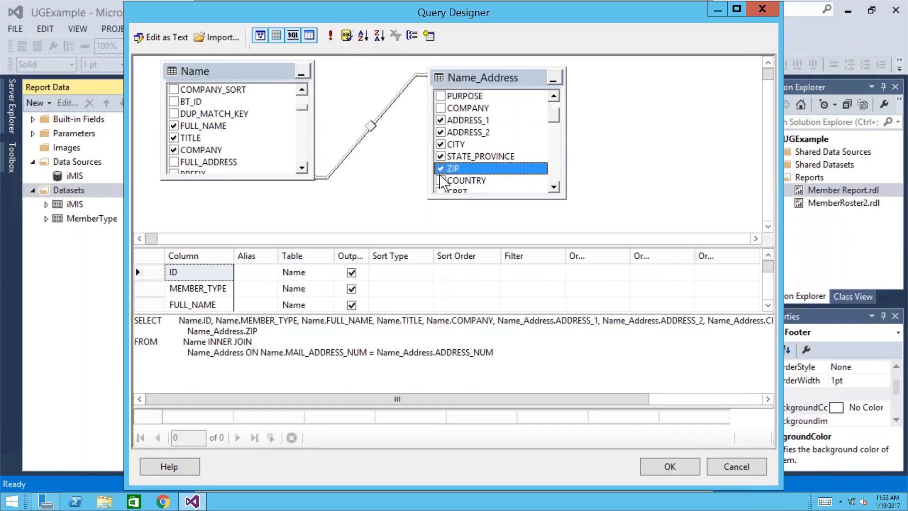
- Add LAST_FIRST from the Name table to the output columns
{"action": "left_click", "coordinate": [767, 305]}
{"action": "left_click", "coordinate": [767, 305]}
{"action": "left_click", "coordinate": [768, 305]}
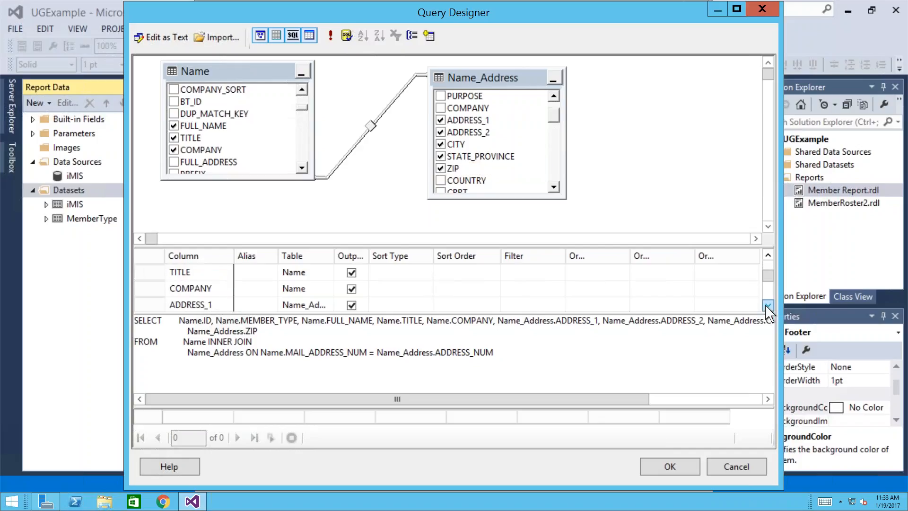
{"action": "left_click", "coordinate": [768, 305]}
{"action": "left_click", "coordinate": [768, 305]}
{"action": "left_click", "coordinate": [768, 305]}
{"action": "left_click", "coordinate": [768, 305]}
{"action": "left_click", "coordinate": [768, 305]}
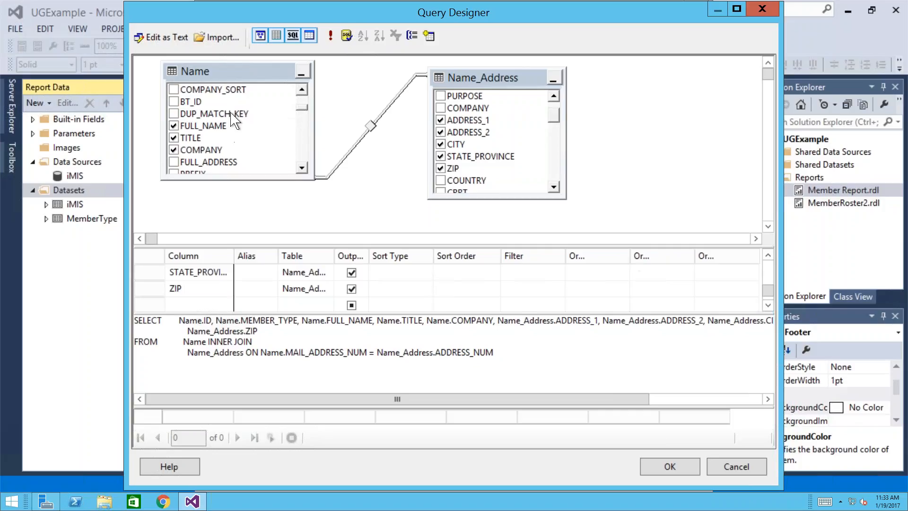
{"action": "scroll", "coordinate": [306, 100], "scroll_direction": "up", "scroll_amount": 1}
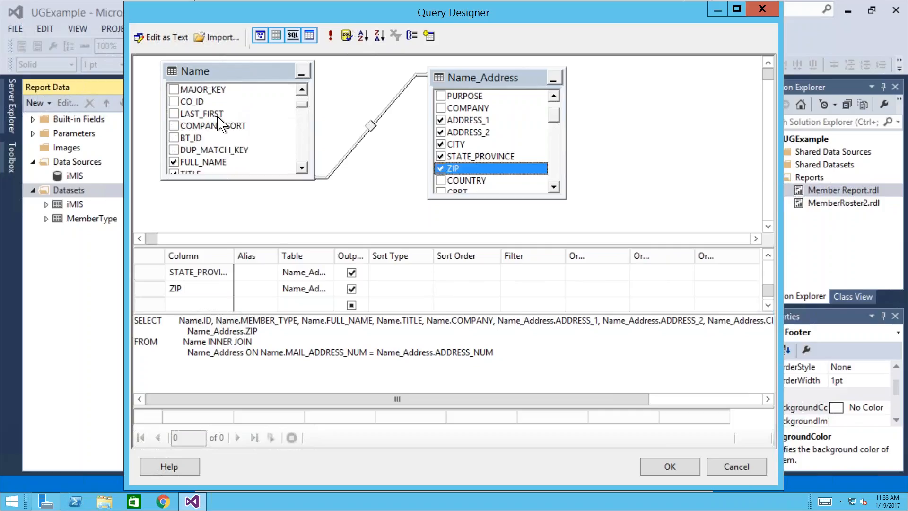
{"action": "left_click", "coordinate": [175, 114]}
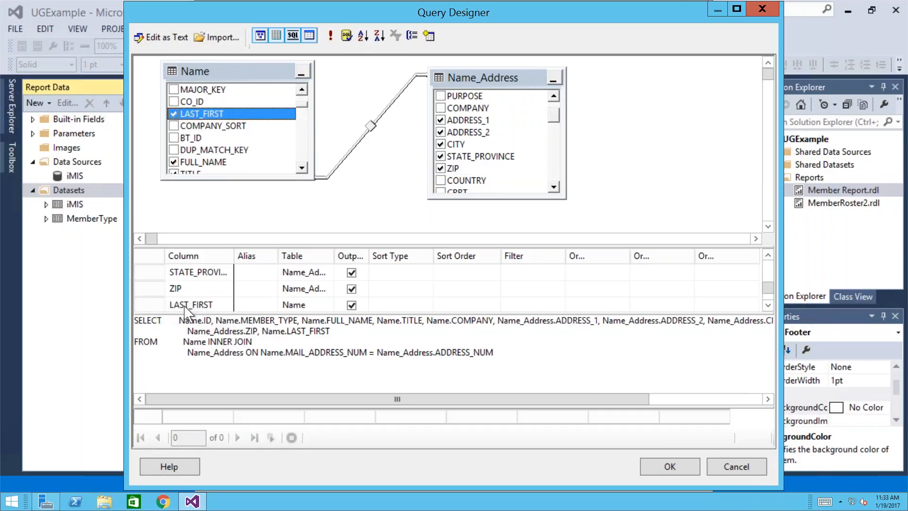
{"action": "left_click", "coordinate": [493, 306]}
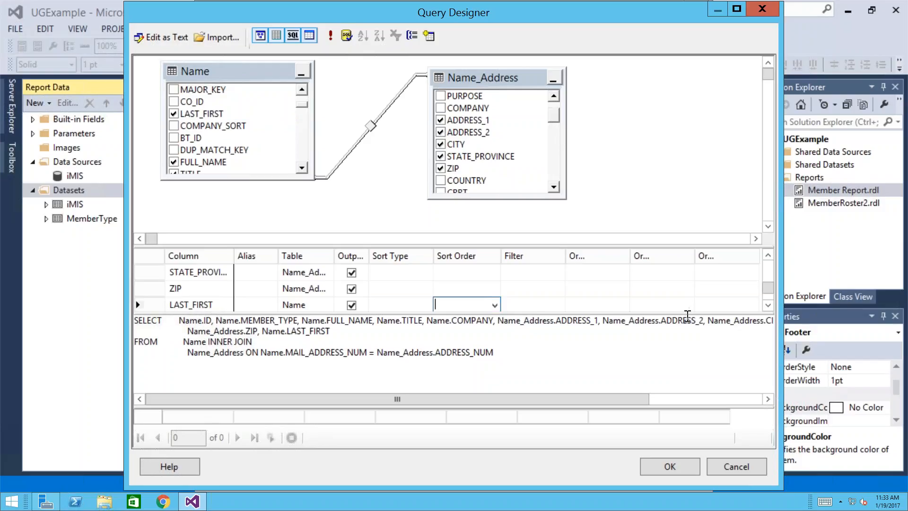
- Sort the query by LAST_FIRST first and COMPANY second
{"action": "left_click_drag", "start_coordinate": [688, 314], "coordinate": [687, 349]}
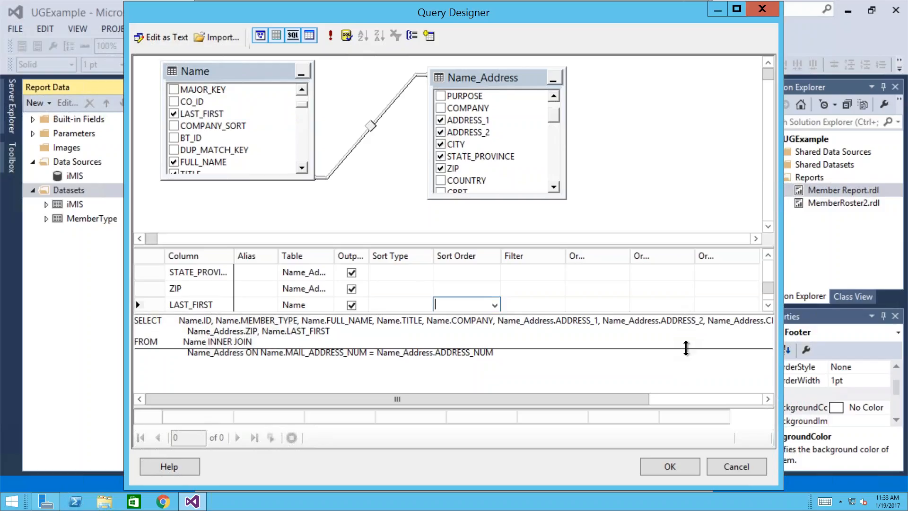
{"action": "left_click", "coordinate": [494, 321]}
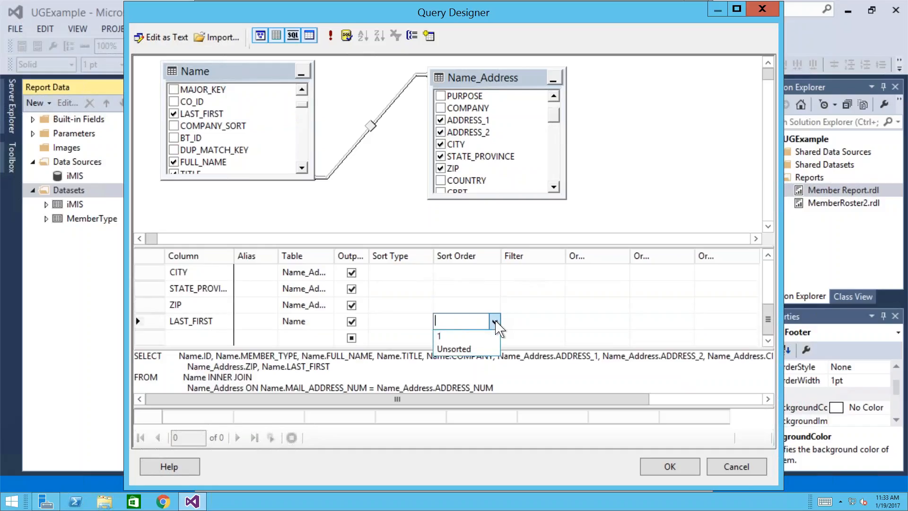
{"action": "left_click", "coordinate": [473, 336]}
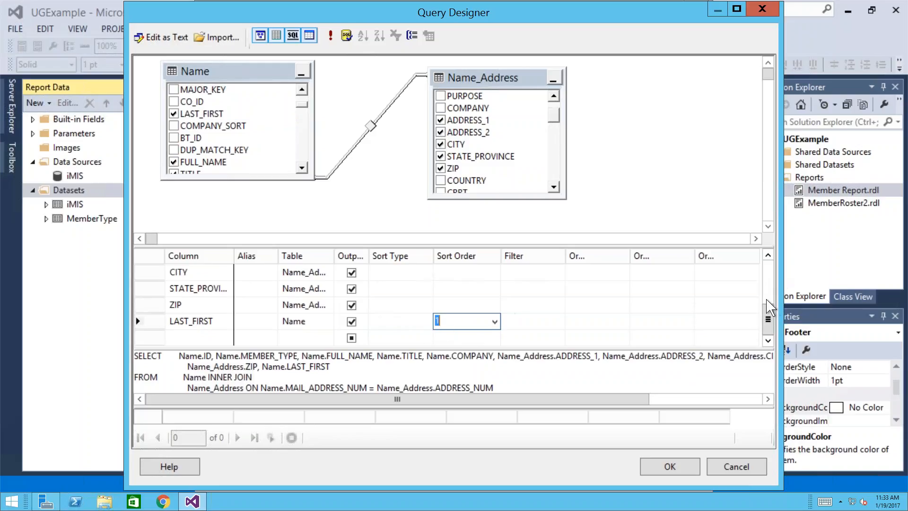
{"action": "left_click", "coordinate": [768, 255]}
{"action": "left_click", "coordinate": [768, 255]}
{"action": "left_click", "coordinate": [768, 255]}
{"action": "left_click", "coordinate": [768, 256]}
{"action": "left_click", "coordinate": [768, 255]}
{"action": "left_click", "coordinate": [768, 255]}
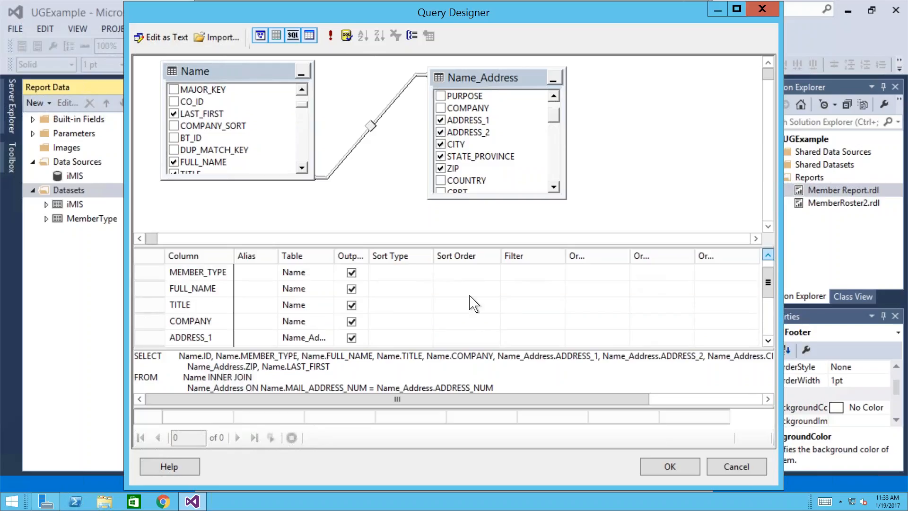
{"action": "left_click", "coordinate": [494, 322]}
{"action": "left_click", "coordinate": [444, 349]}
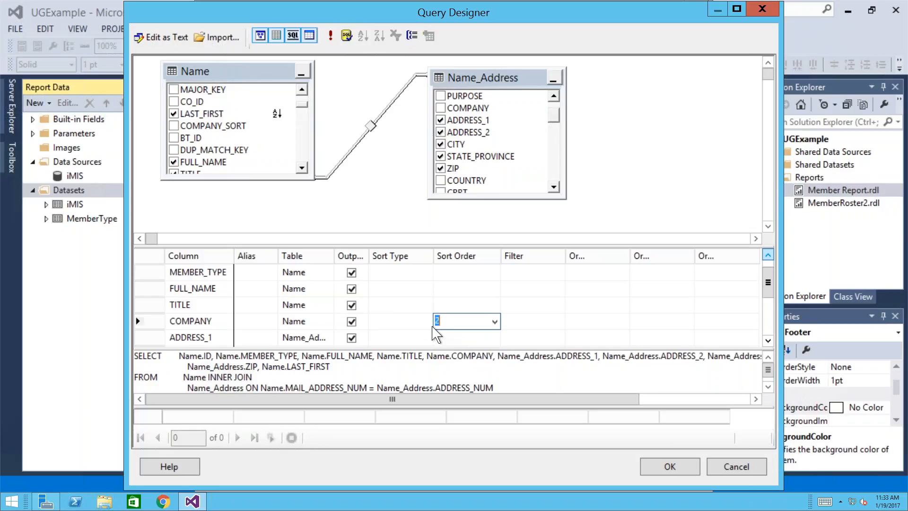
- Run the query to preview its 17300 rows and resize the panes
{"action": "left_click", "coordinate": [333, 38]}
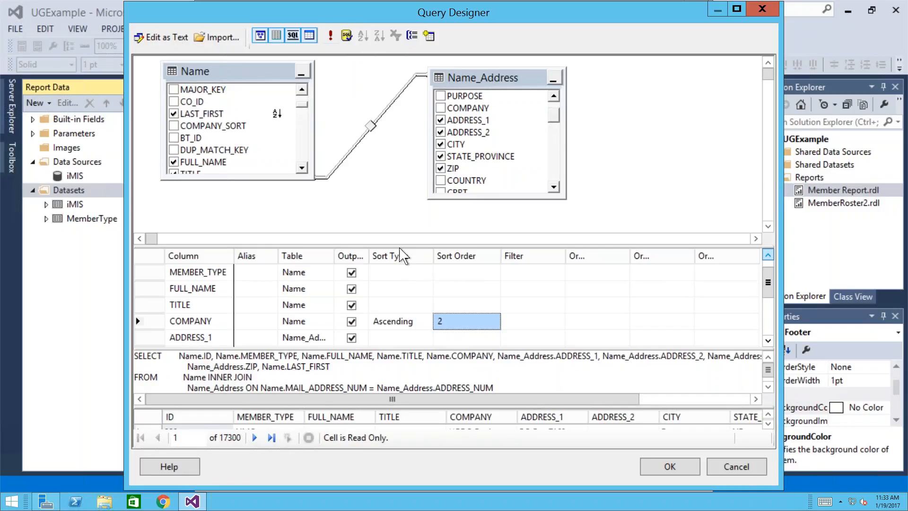
{"action": "left_click_drag", "start_coordinate": [400, 246], "coordinate": [388, 297]}
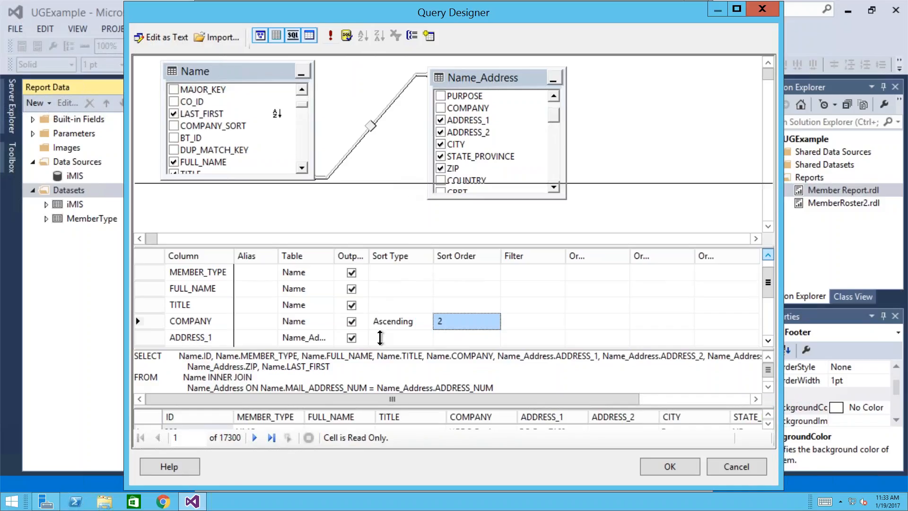
{"action": "left_click_drag", "start_coordinate": [379, 349], "coordinate": [391, 248]}
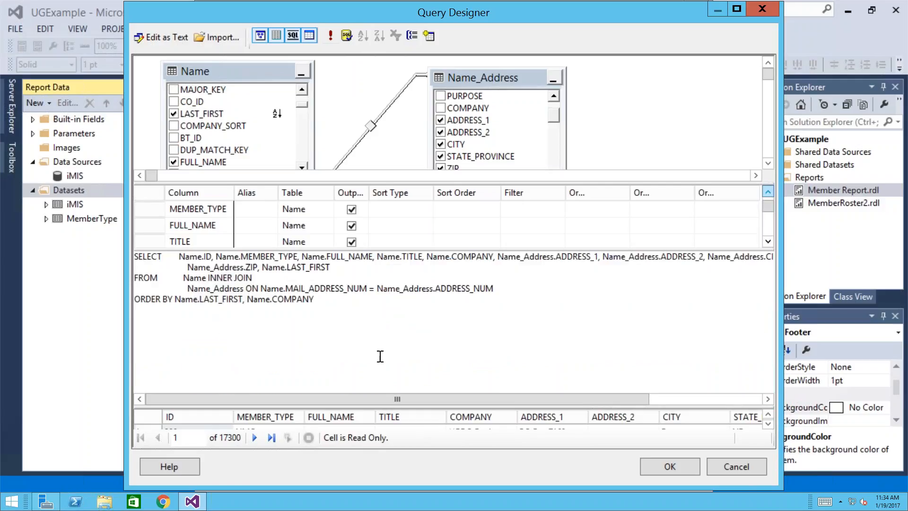
- Enlarge the results preview and begin editing the MEMBER_TYPE Filter cell
{"action": "left_click_drag", "start_coordinate": [380, 407], "coordinate": [395, 298]}
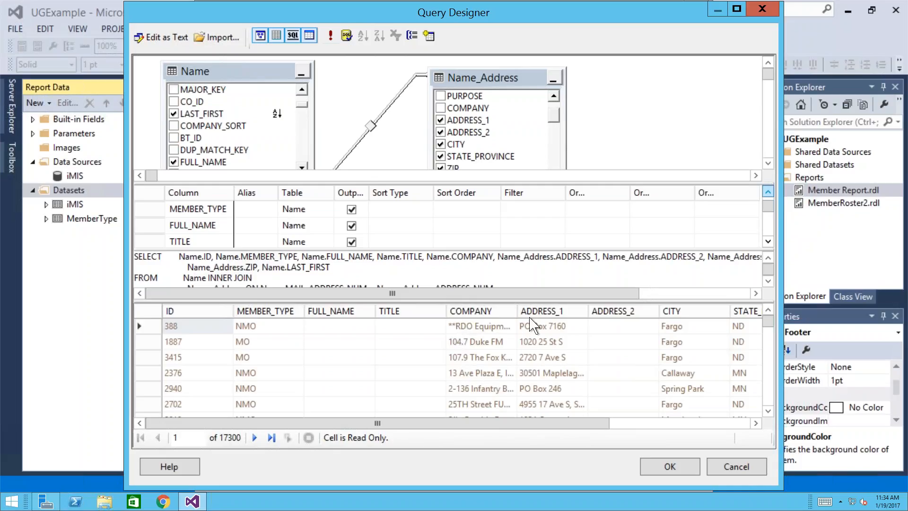
{"action": "left_click", "coordinate": [520, 211]}
{"action": "type", "text": "@"}
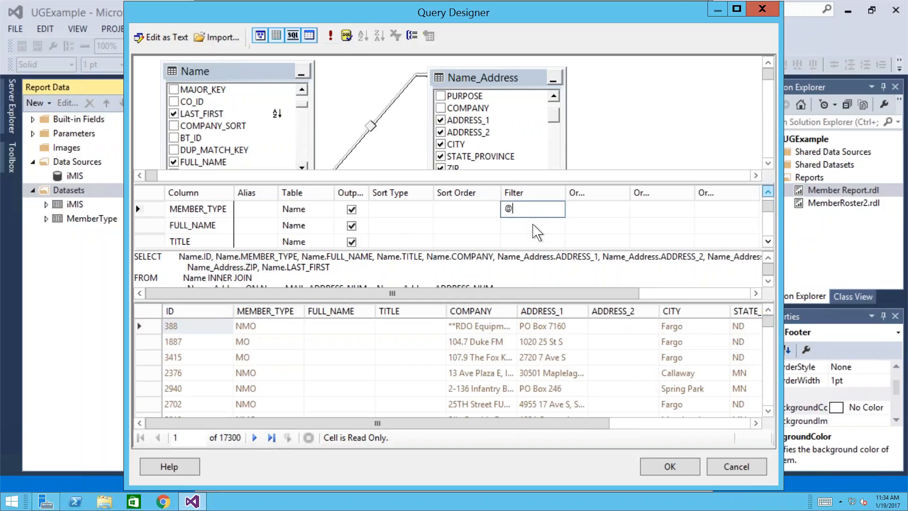
{"action": "type", "text": "MemberType"}
{"action": "type", "text": "1"}
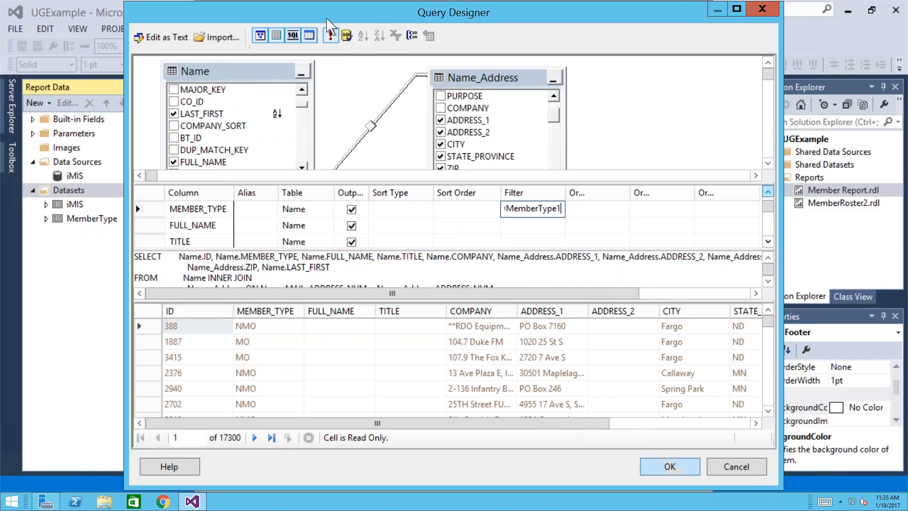
{"action": "left_click", "coordinate": [332, 37]}
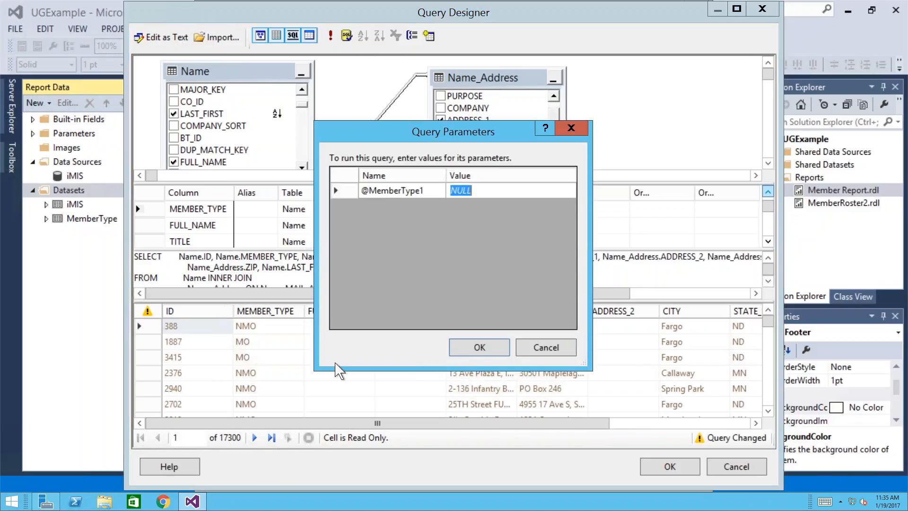
{"action": "type", "text": "MO"}
{"action": "left_click", "coordinate": [480, 350]}
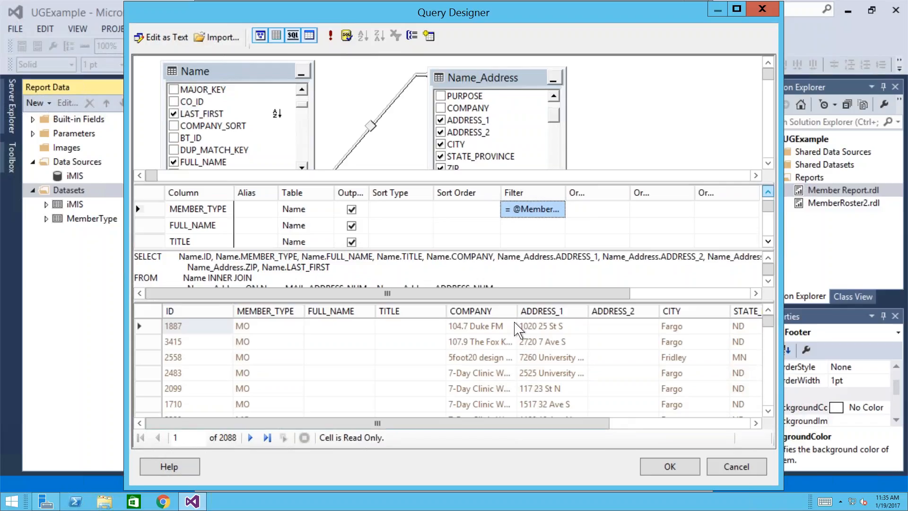
{"action": "left_click", "coordinate": [670, 469]}
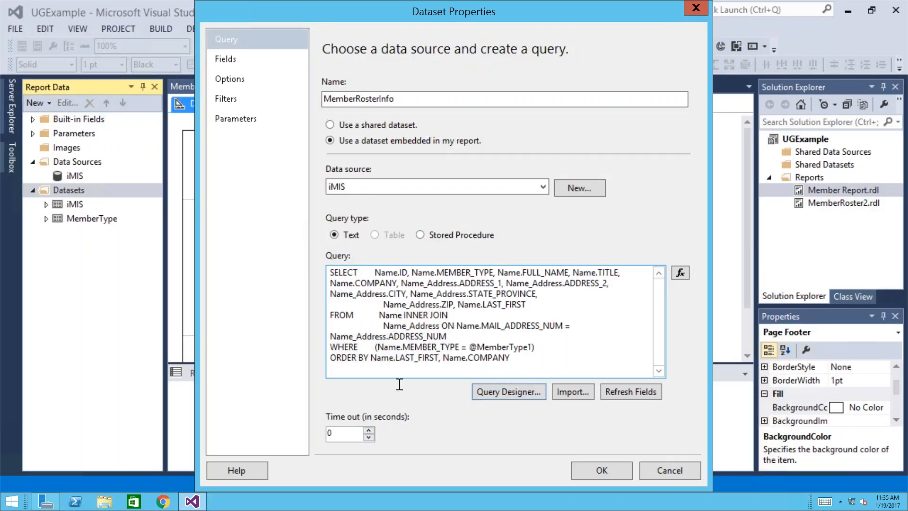
- Save the MemberRosterInfo dataset and collapse its field list in Report Data
{"action": "left_click", "coordinate": [589, 474]}
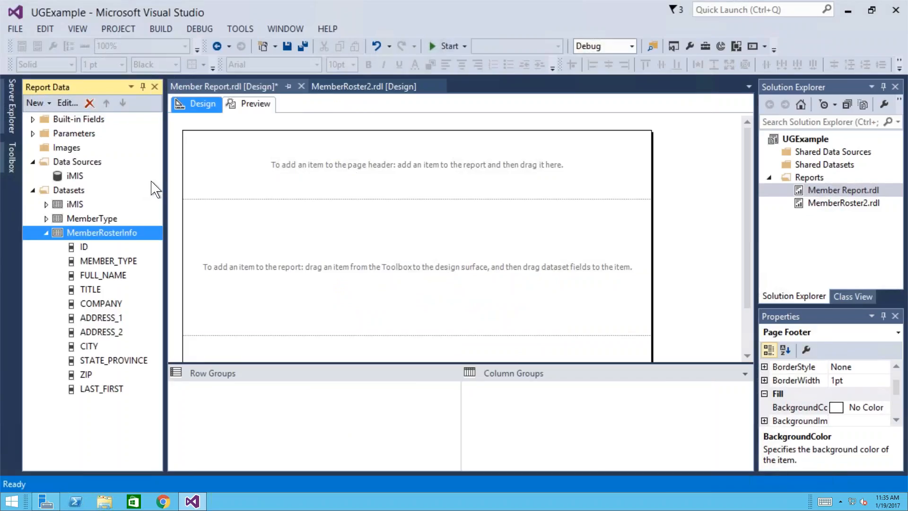
{"action": "left_click", "coordinate": [47, 233]}
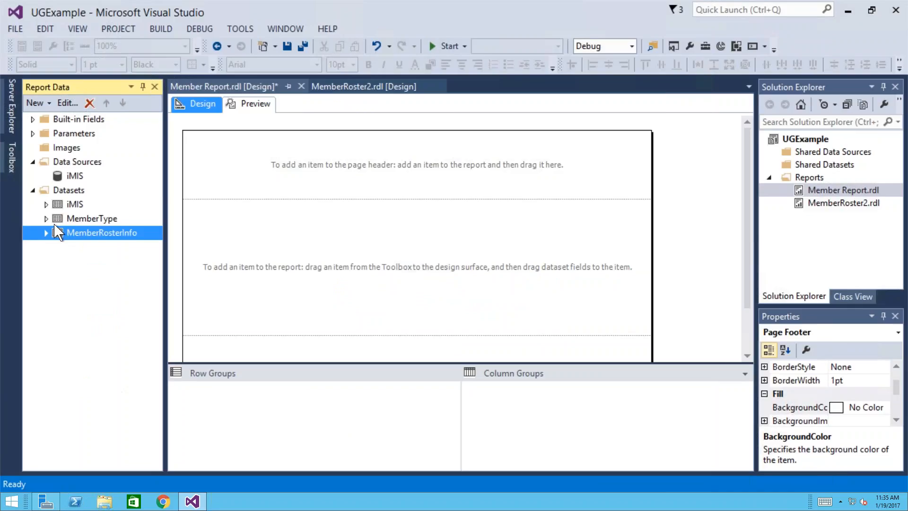
{"action": "left_click", "coordinate": [34, 190]}
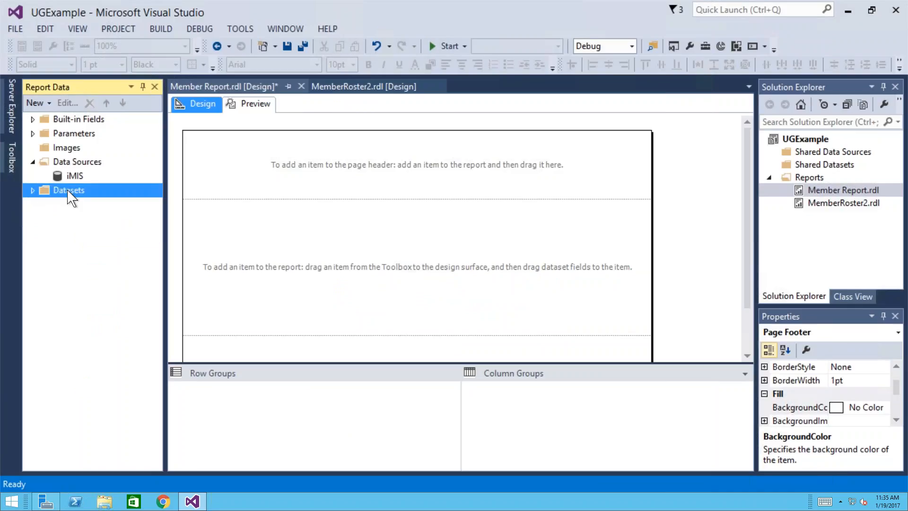
{"action": "left_click", "coordinate": [33, 191]}
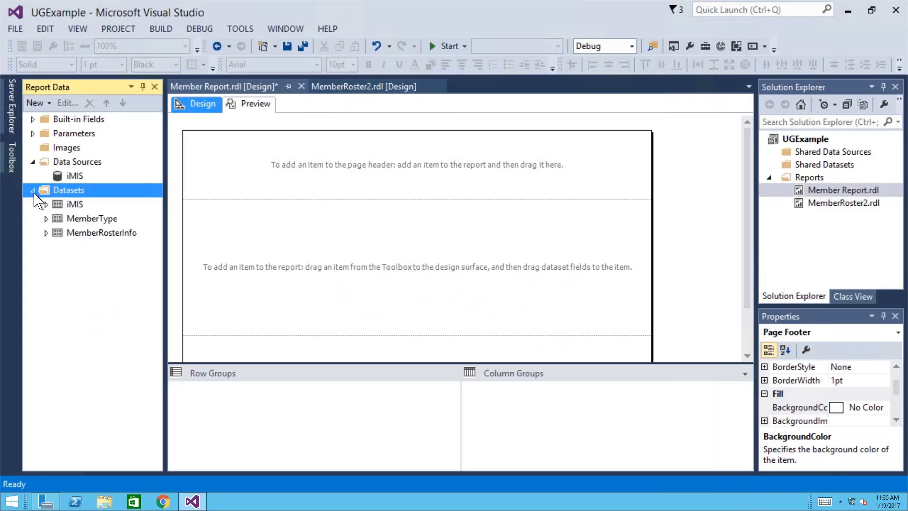
- Review the MemberRosterInfo query, then expand Parameters to show MemberType1 beside MemberType
{"action": "left_click", "coordinate": [84, 241]}
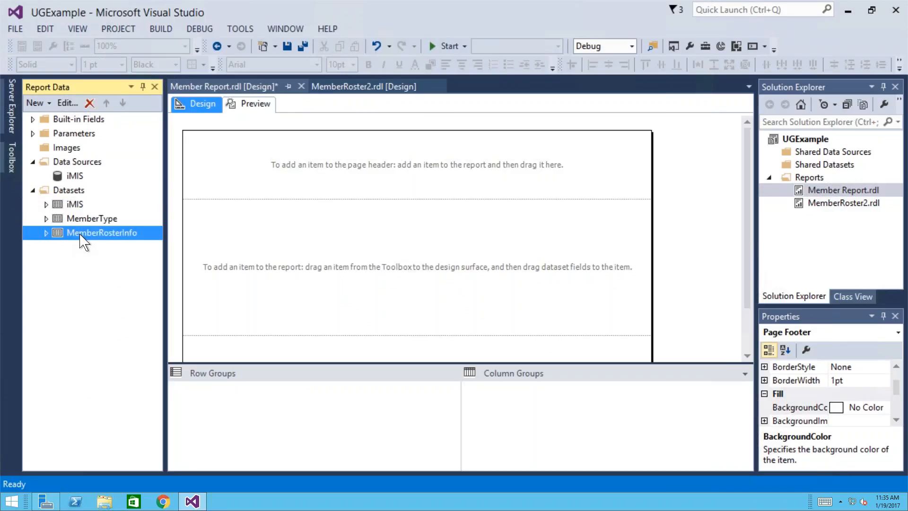
{"action": "right_click", "coordinate": [81, 234]}
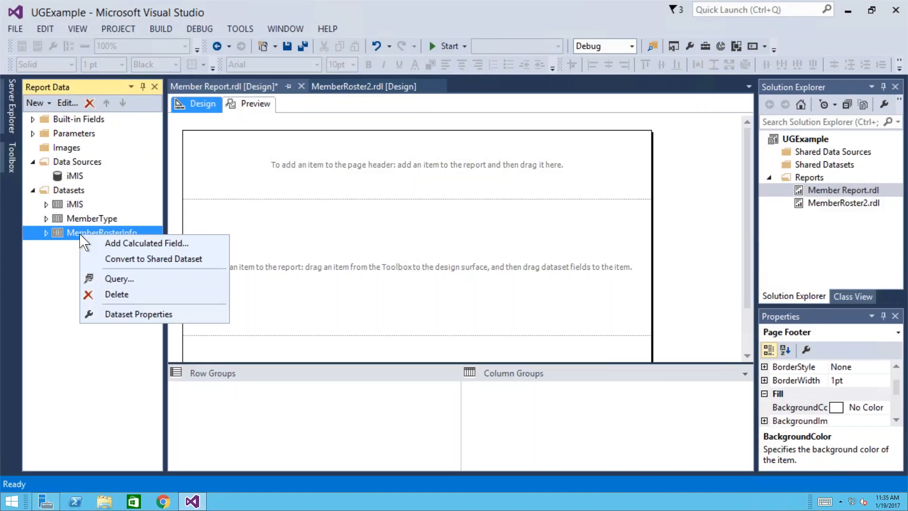
{"action": "left_click", "coordinate": [119, 279]}
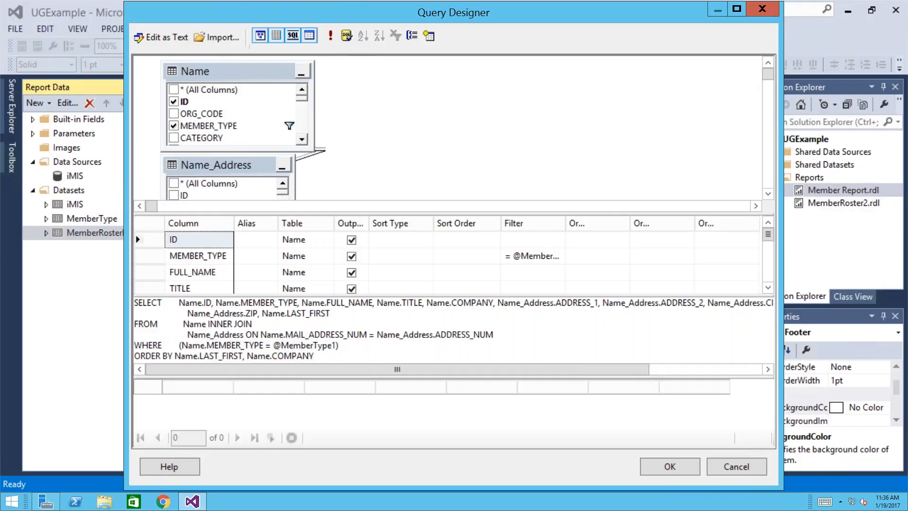
{"action": "left_click", "coordinate": [764, 10]}
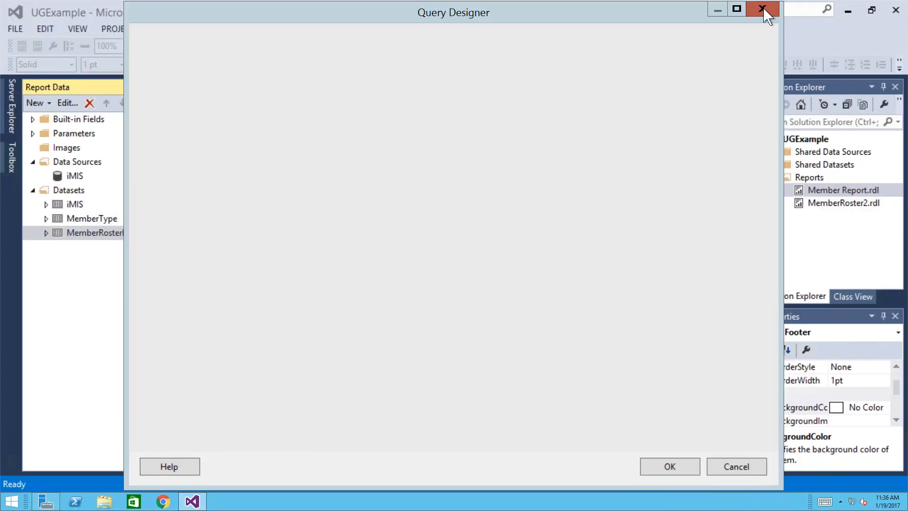
{"action": "left_click", "coordinate": [33, 134]}
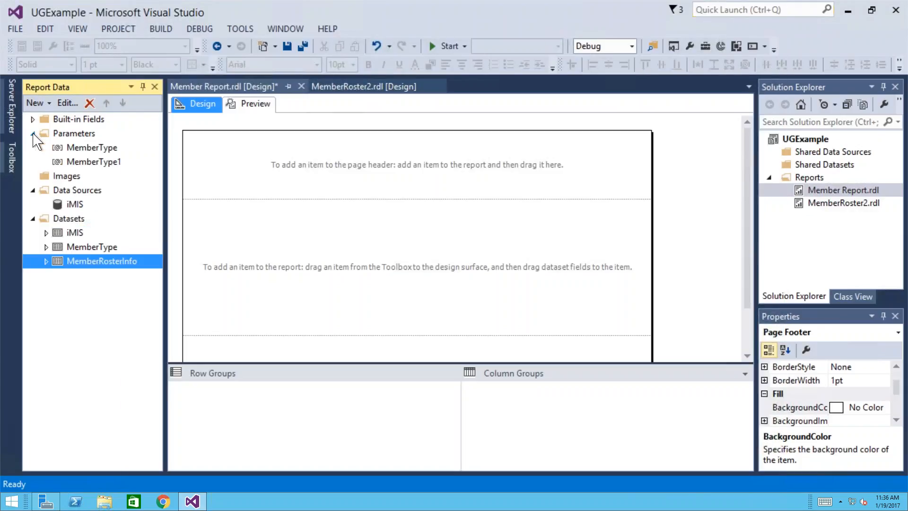
- In MemberType1's properties, replace the prompt 'Member Type1' with 'Please enter member type'
{"action": "left_click", "coordinate": [92, 163]}
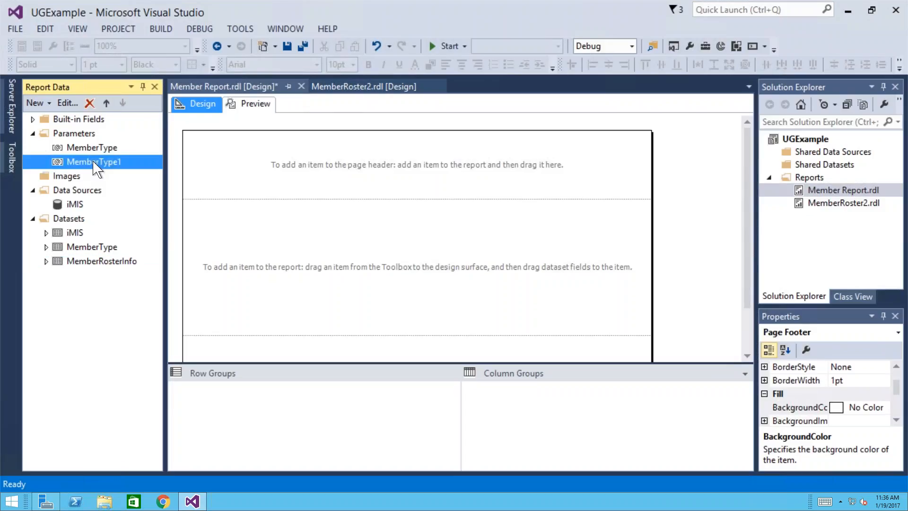
{"action": "right_click", "coordinate": [96, 167]}
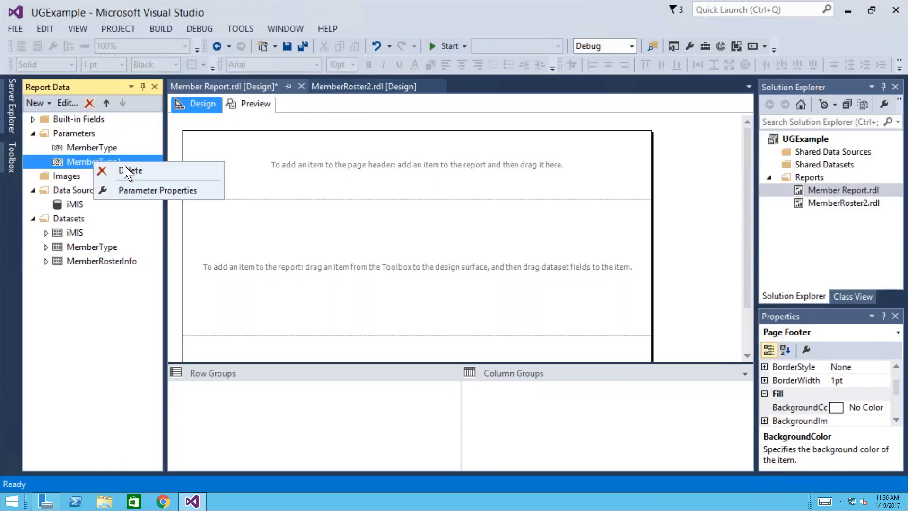
{"action": "left_click", "coordinate": [144, 191]}
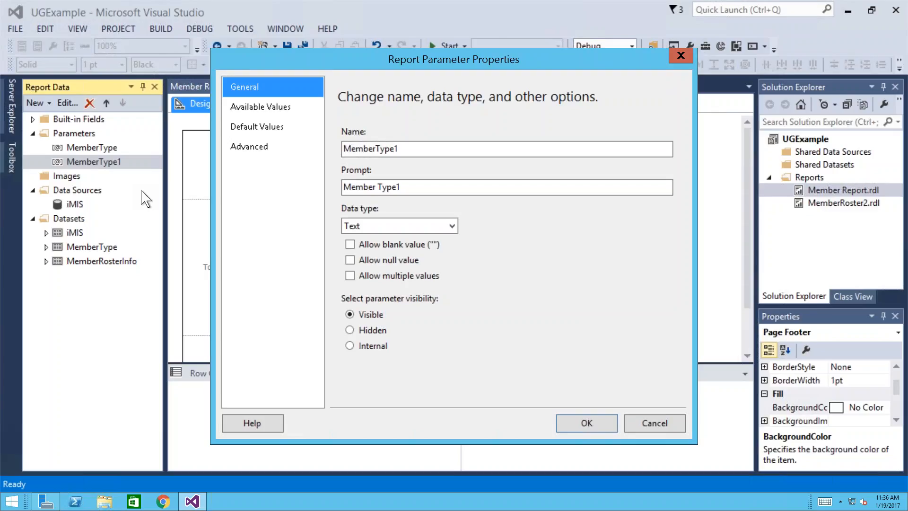
{"action": "left_click", "coordinate": [425, 187]}
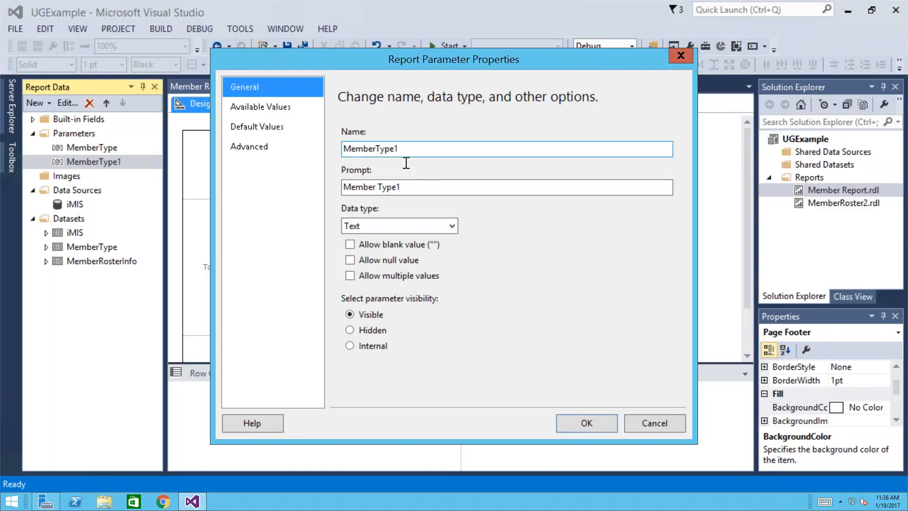
{"action": "left_click_drag", "start_coordinate": [403, 187], "coordinate": [318, 188]}
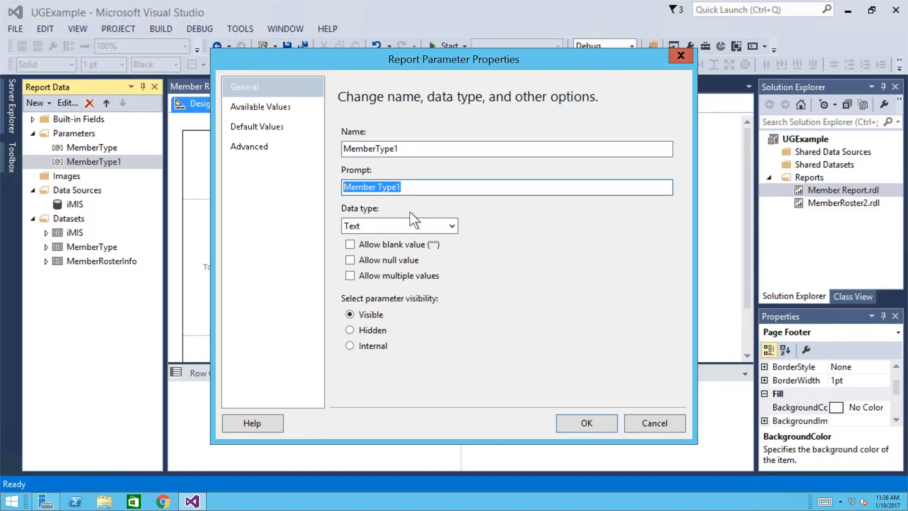
{"action": "type", "text": "Please enter"}
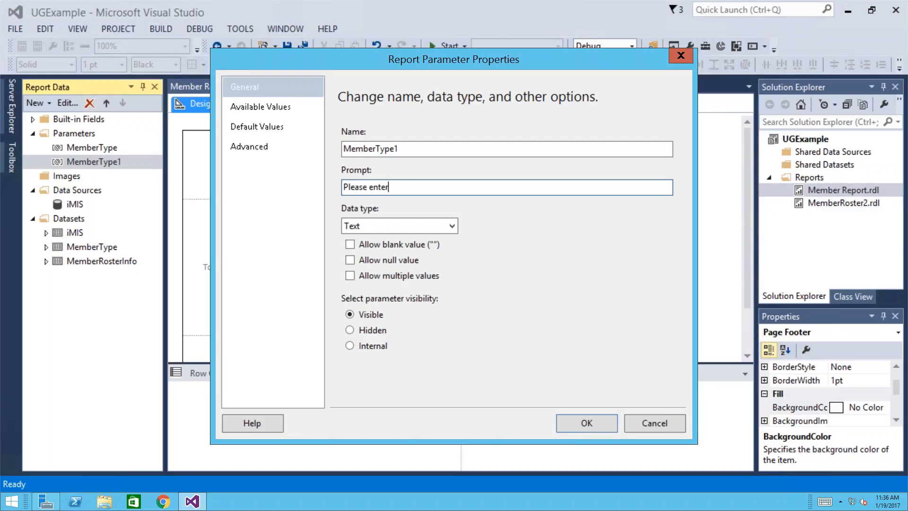
{"action": "type", "text": " member type"}
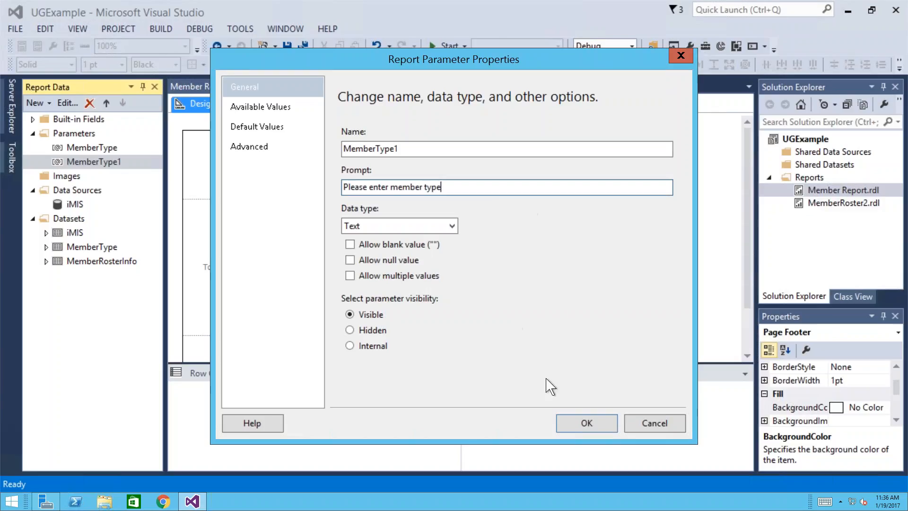
- Save MemberType1 with the prompt 'Please enter member type', then select the MemberType dataset
{"action": "left_click", "coordinate": [578, 426]}
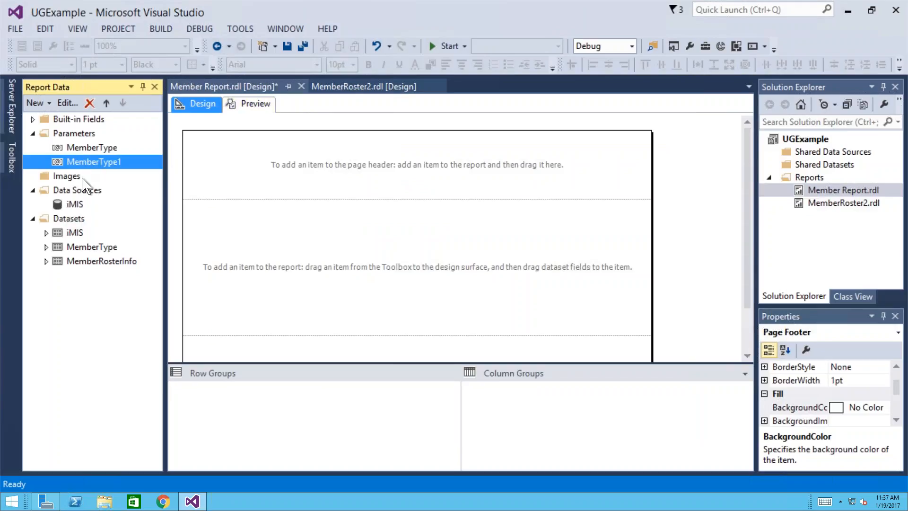
{"action": "left_click", "coordinate": [88, 248]}
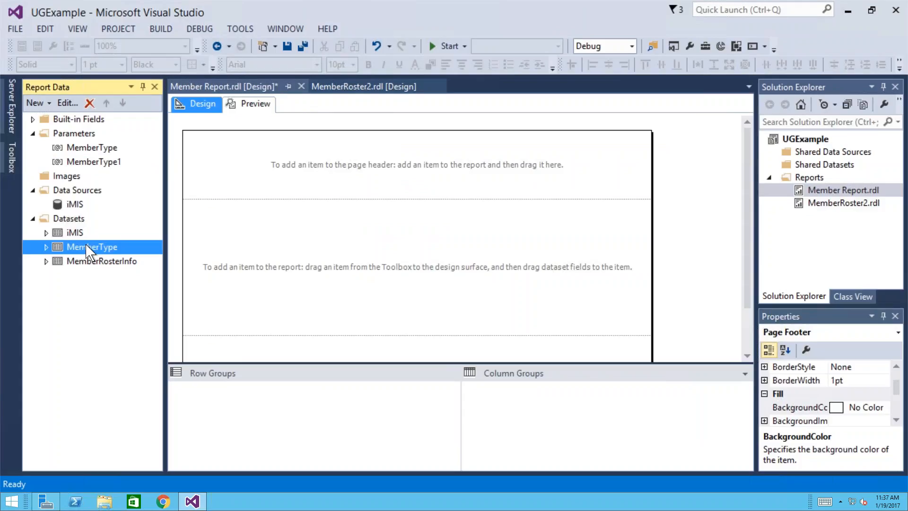
{"action": "right_click", "coordinate": [89, 250]}
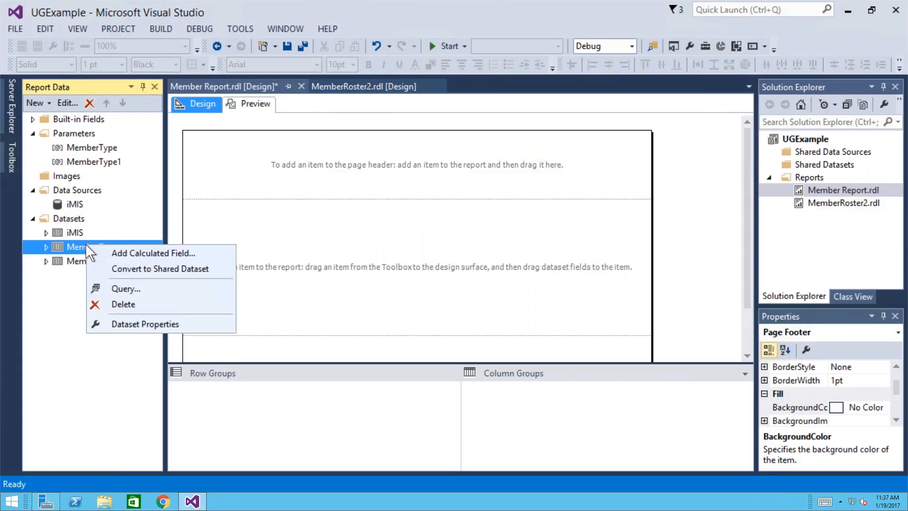
{"action": "left_click", "coordinate": [121, 292]}
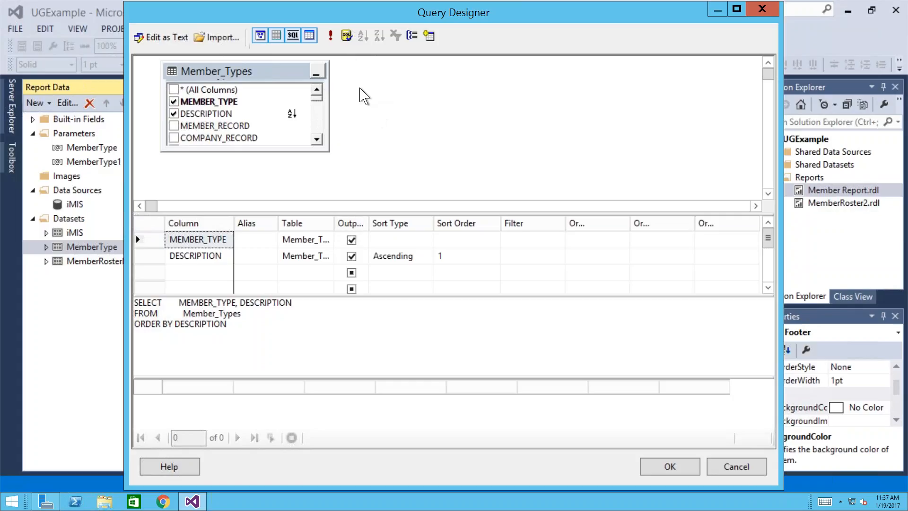
{"action": "left_click", "coordinate": [332, 38]}
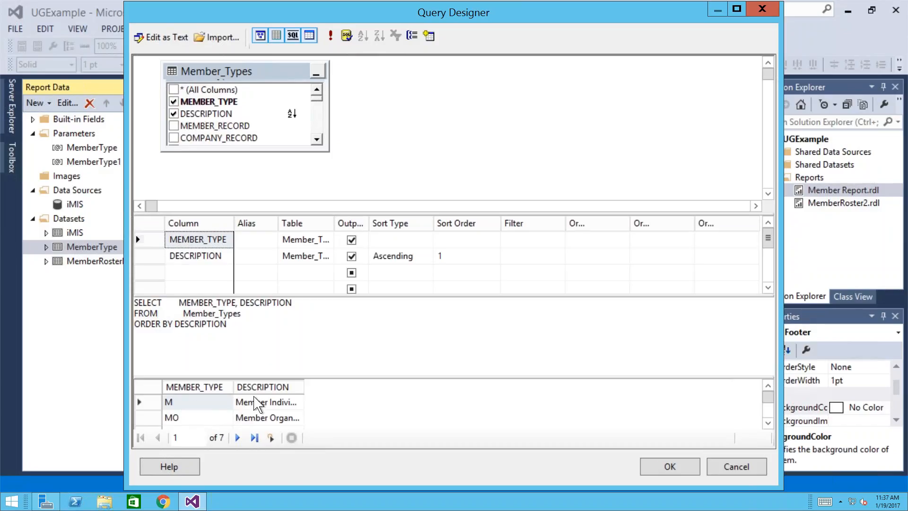
{"action": "left_click_drag", "start_coordinate": [304, 387], "coordinate": [354, 384]}
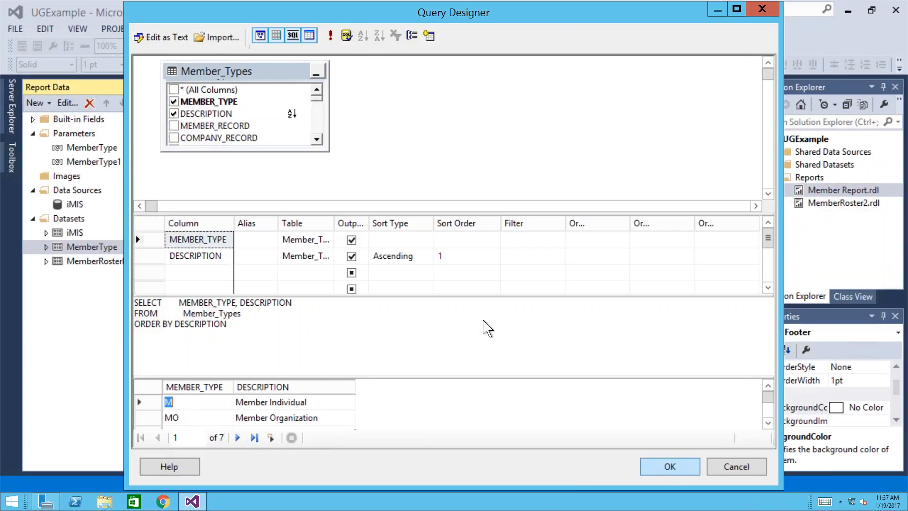
{"action": "left_click", "coordinate": [432, 37]}
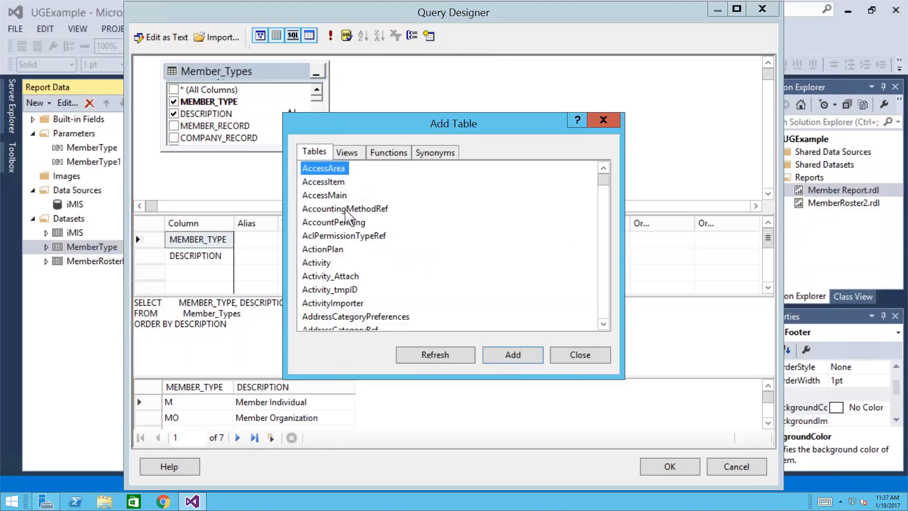
{"action": "left_click", "coordinate": [347, 209]}
{"action": "type", "text": "mem"}
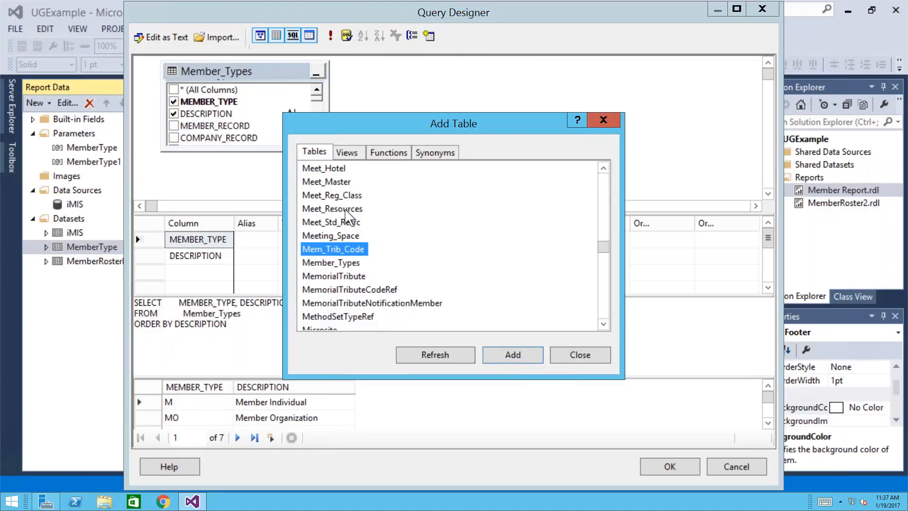
{"action": "left_click", "coordinate": [331, 264]}
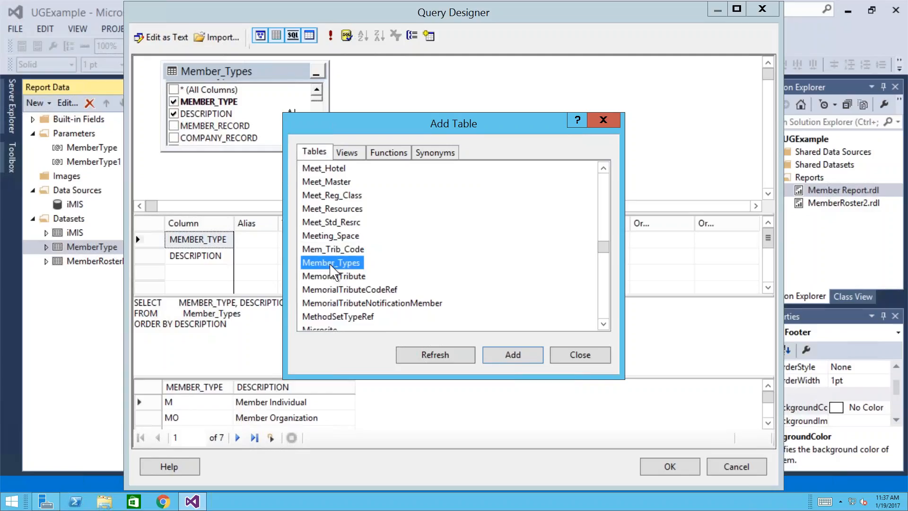
{"action": "left_click", "coordinate": [586, 363]}
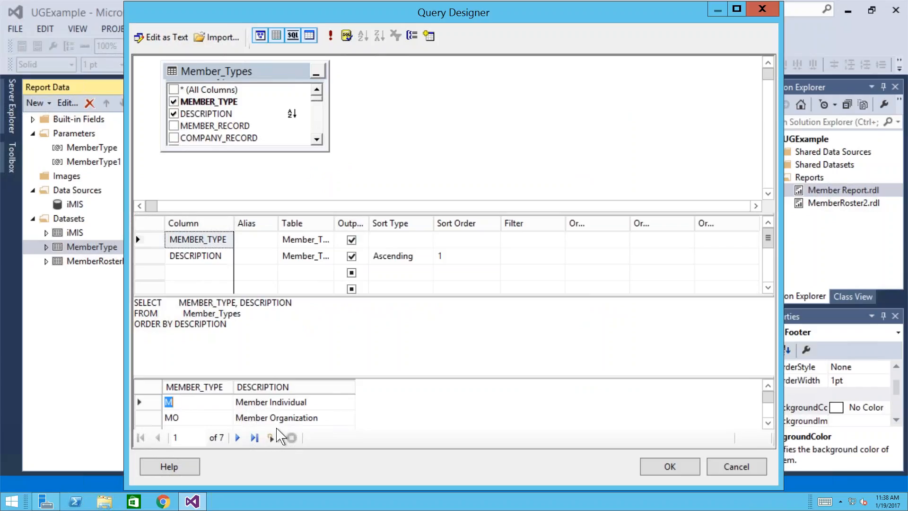
{"action": "left_click", "coordinate": [681, 471]}
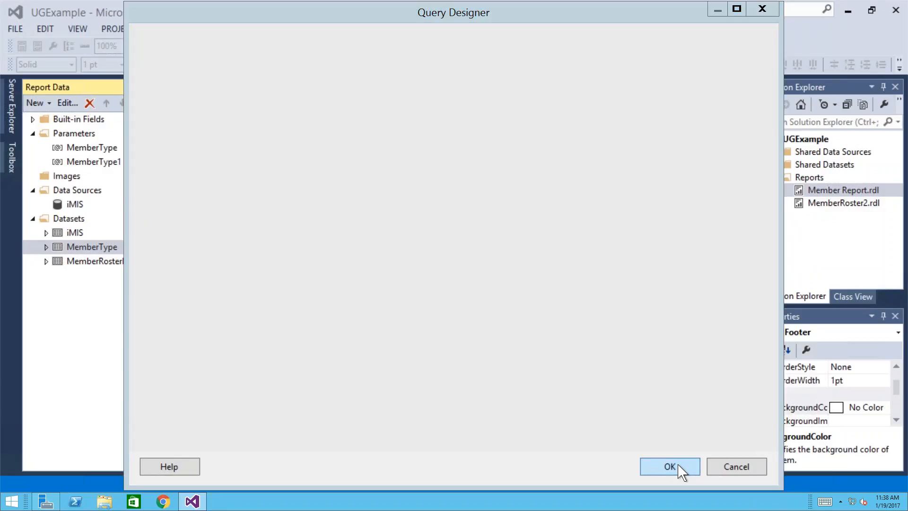
{"action": "left_click", "coordinate": [79, 163]}
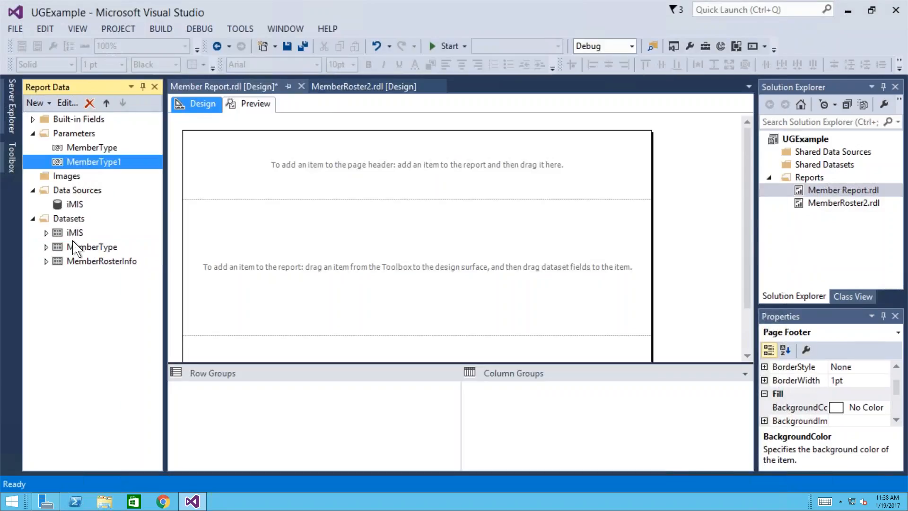
- Make MemberType1's available values come from a query on the MemberType dataset
{"action": "right_click", "coordinate": [98, 171]}
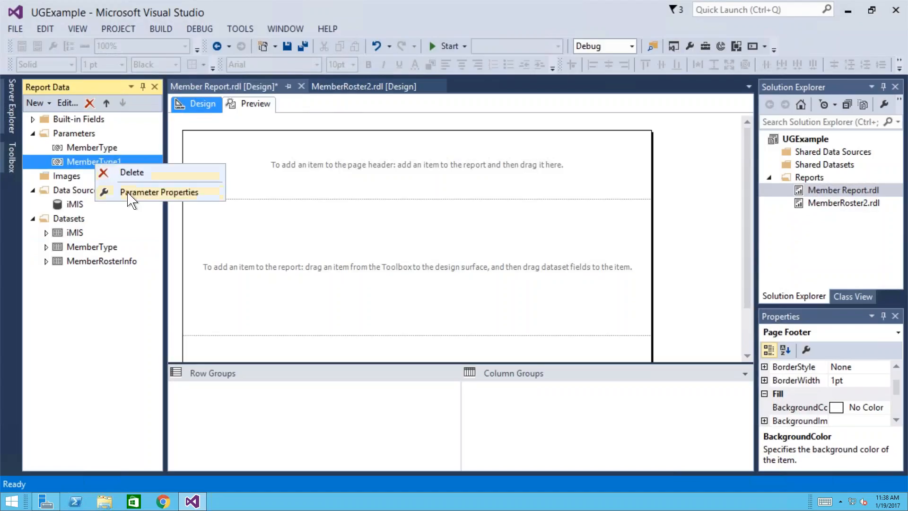
{"action": "left_click", "coordinate": [142, 192]}
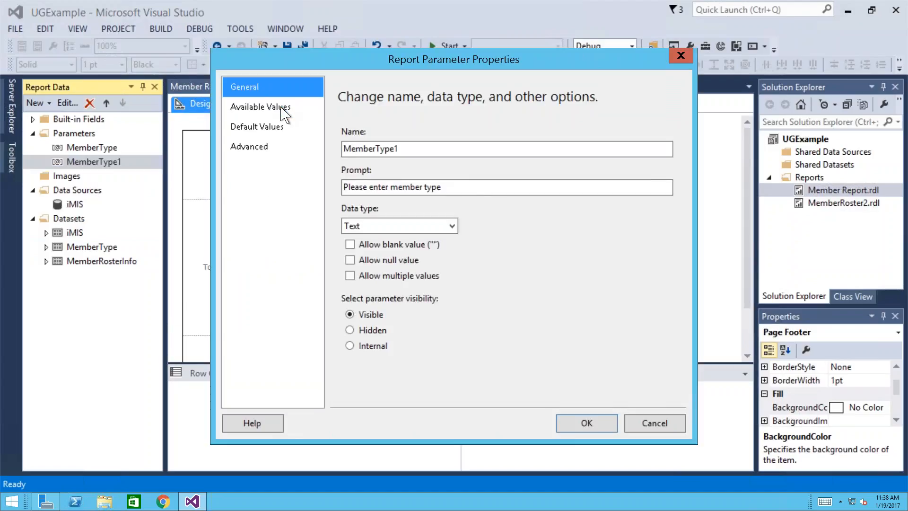
{"action": "left_click", "coordinate": [282, 110]}
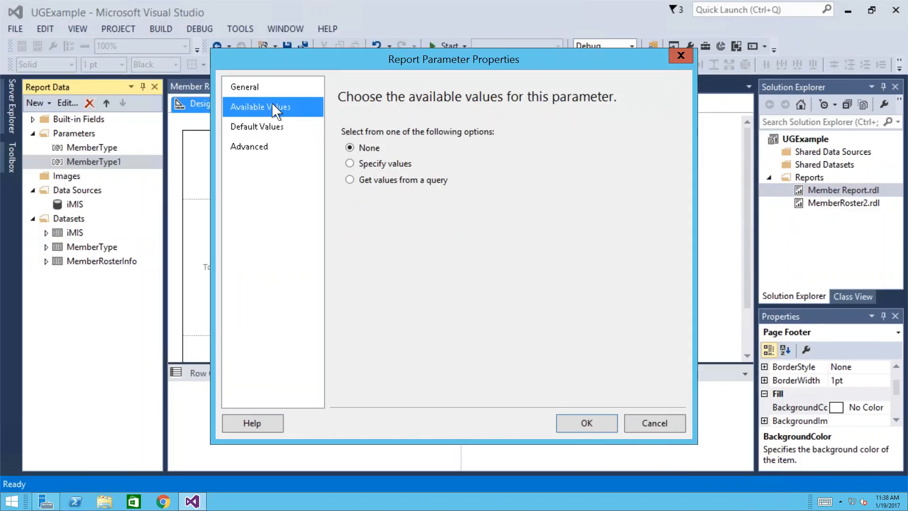
{"action": "left_click", "coordinate": [350, 180]}
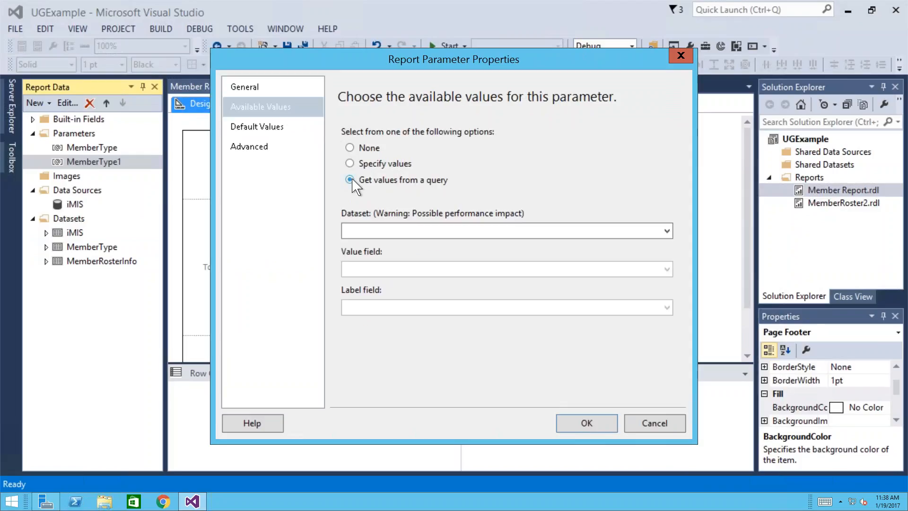
{"action": "left_click", "coordinate": [391, 232]}
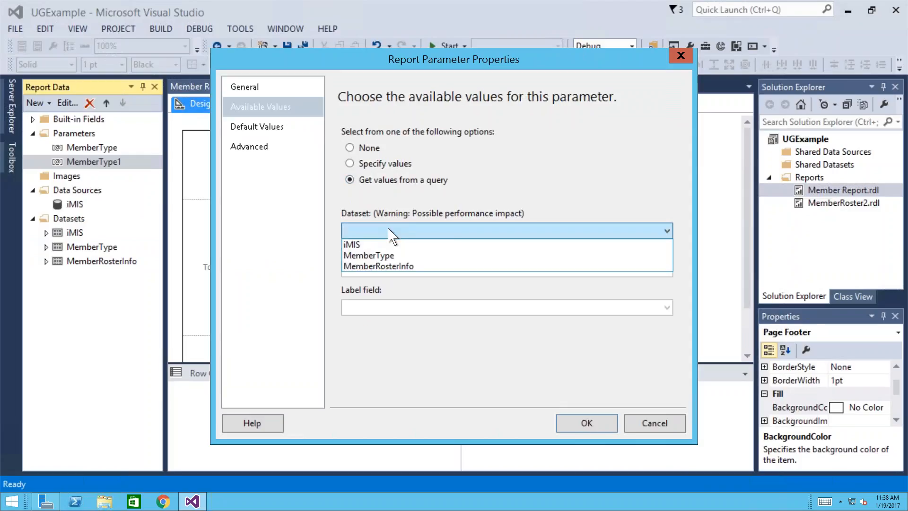
{"action": "left_click", "coordinate": [395, 255]}
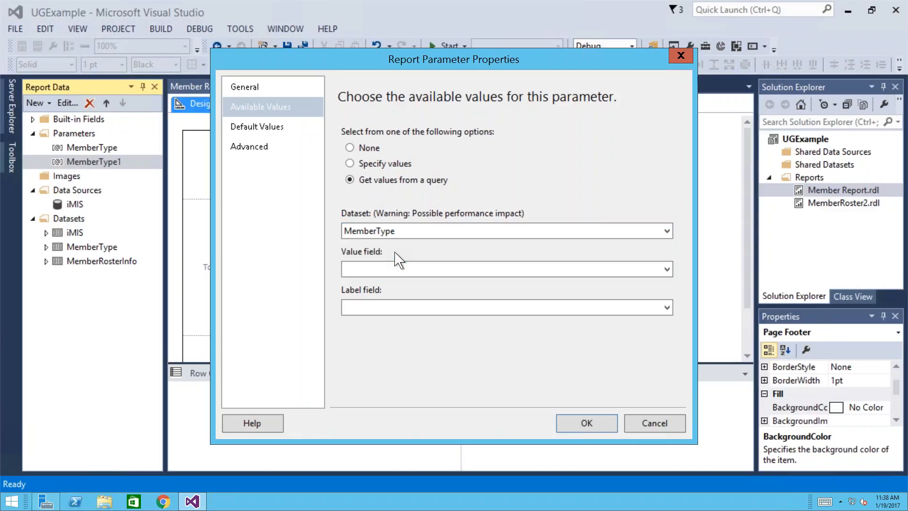
- Use MEMBER_TYPE as the value field and DESCRIPTION as the label field, and confirm
{"action": "left_click", "coordinate": [369, 271]}
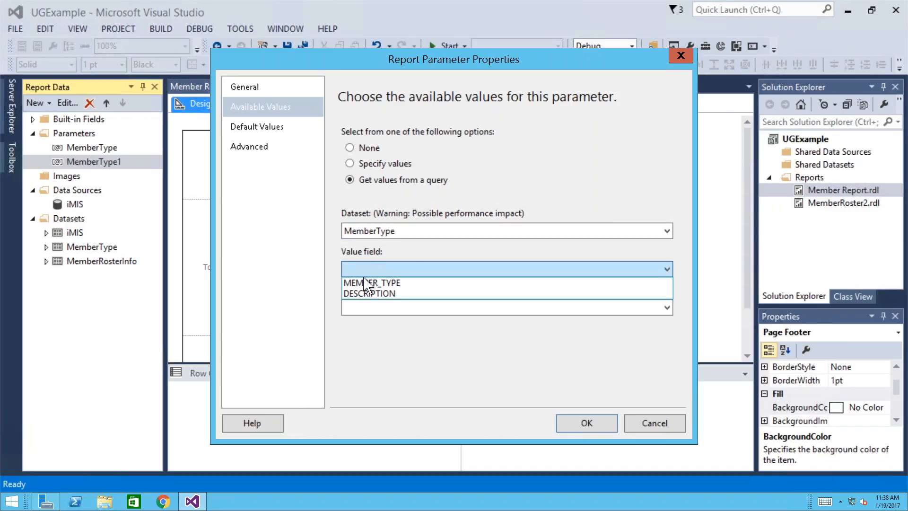
{"action": "left_click", "coordinate": [363, 283]}
{"action": "left_click", "coordinate": [365, 309]}
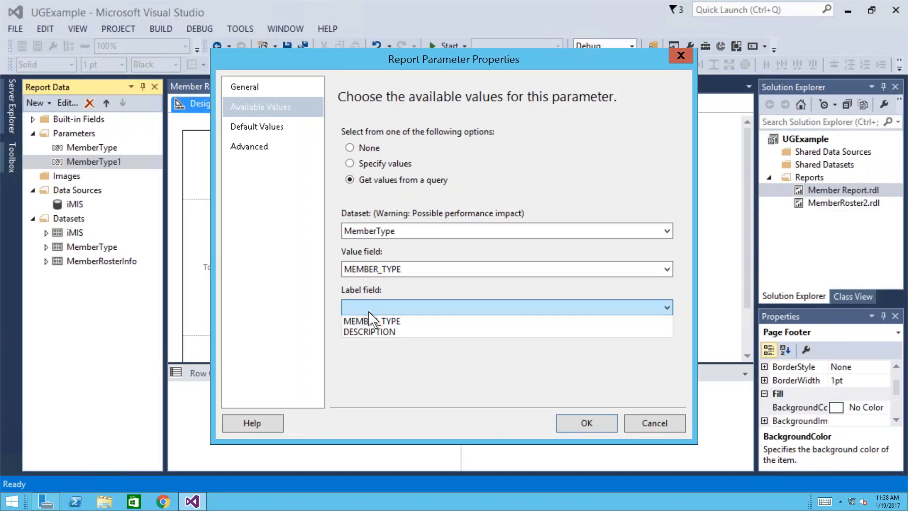
{"action": "left_click", "coordinate": [367, 332]}
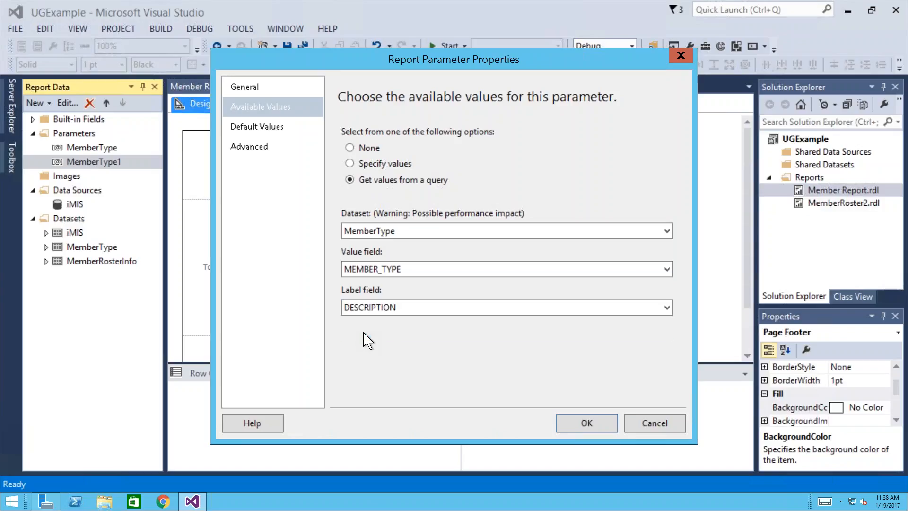
{"action": "left_click", "coordinate": [587, 424]}
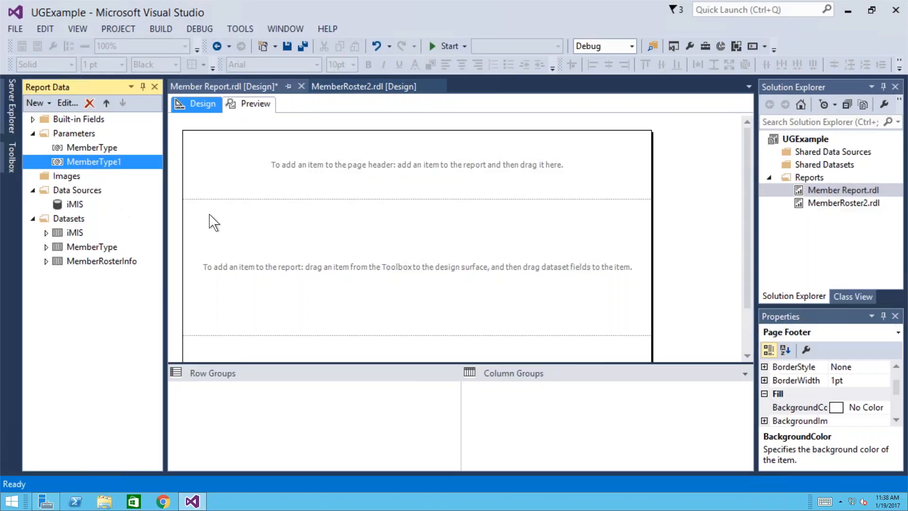
{"action": "left_click", "coordinate": [12, 161]}
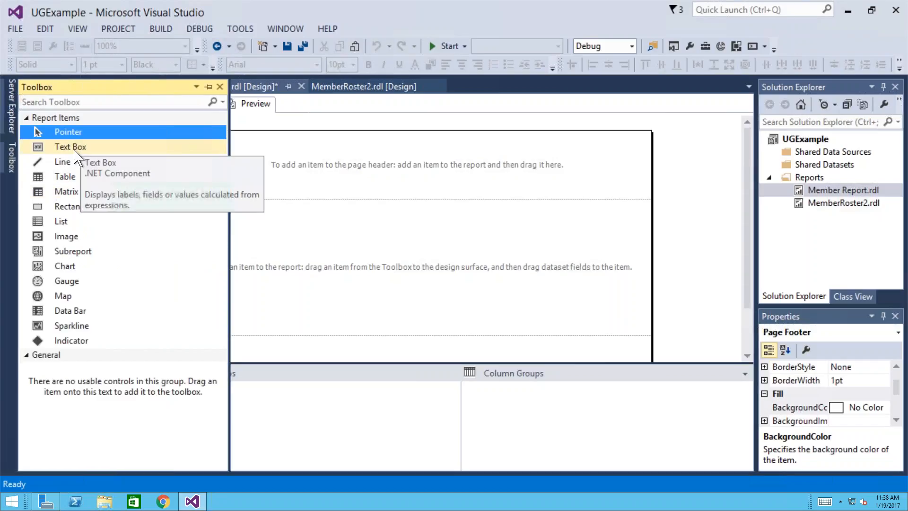
- Insert a table into the report body and nudge it left and up
{"action": "left_click", "coordinate": [69, 177]}
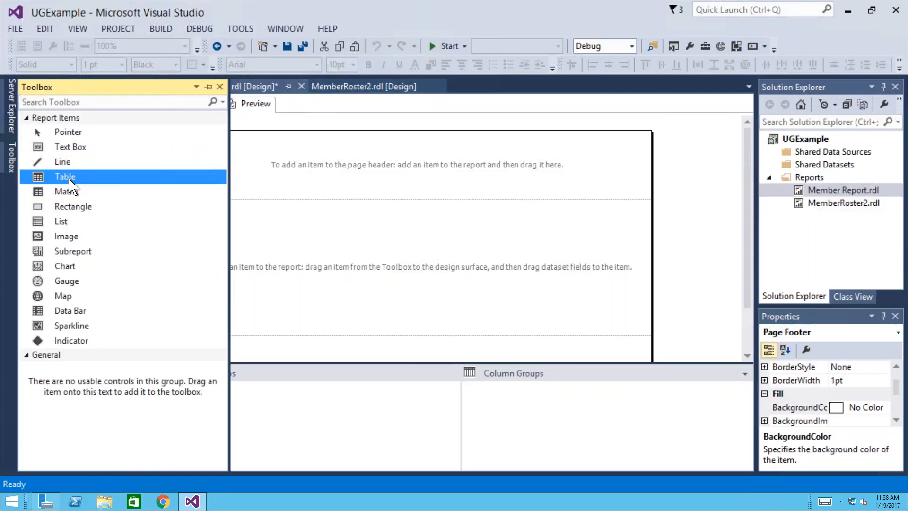
{"action": "left_click", "coordinate": [260, 229]}
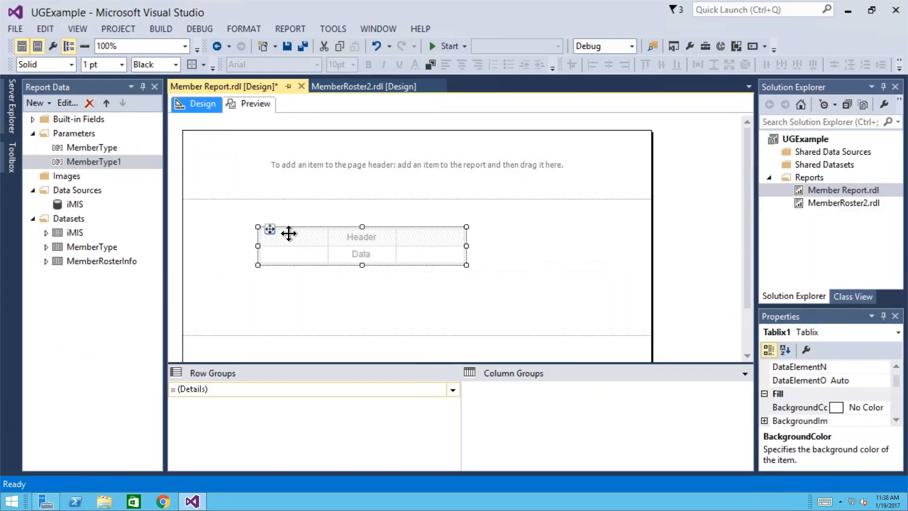
{"action": "key", "text": "Left"}
{"action": "key", "text": "Left"}
{"action": "key", "text": "Left"}
{"action": "key", "text": "Left"}
{"action": "key", "text": "Left"}
{"action": "key", "text": "Left"}
{"action": "key", "text": "Left"}
{"action": "key", "text": "Left"}
{"action": "key", "text": "Left"}
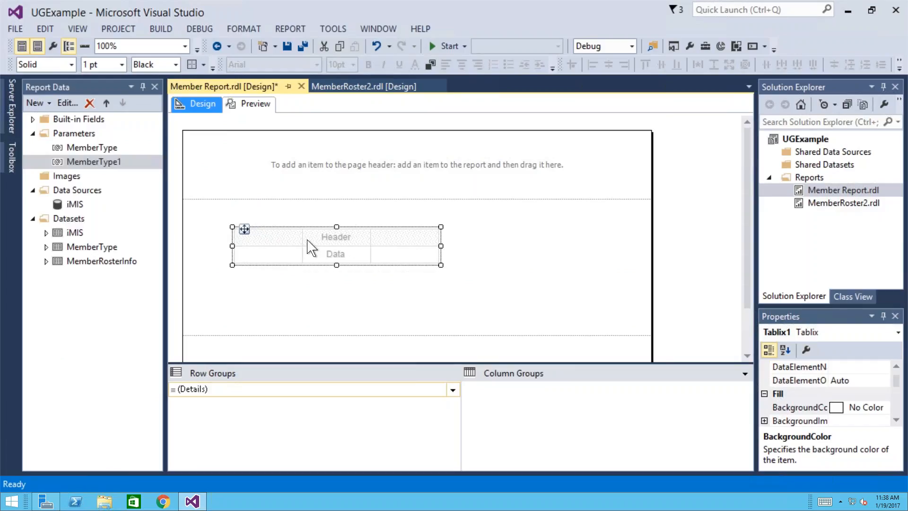
{"action": "key", "text": "Up"}
{"action": "key", "text": "Up"}
{"action": "key", "text": "Up"}
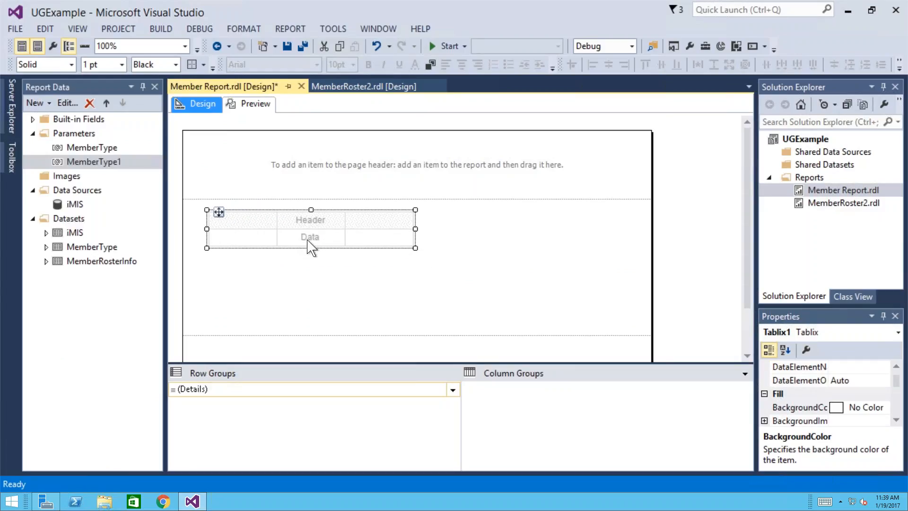
- Fill the first three table columns with MemberRosterInfo's ID, MEMBER_TYPE and FULL_NAME fields
{"action": "left_click", "coordinate": [47, 261]}
{"action": "left_click", "coordinate": [56, 276]}
{"action": "left_click_drag", "start_coordinate": [146, 276], "coordinate": [228, 238]}
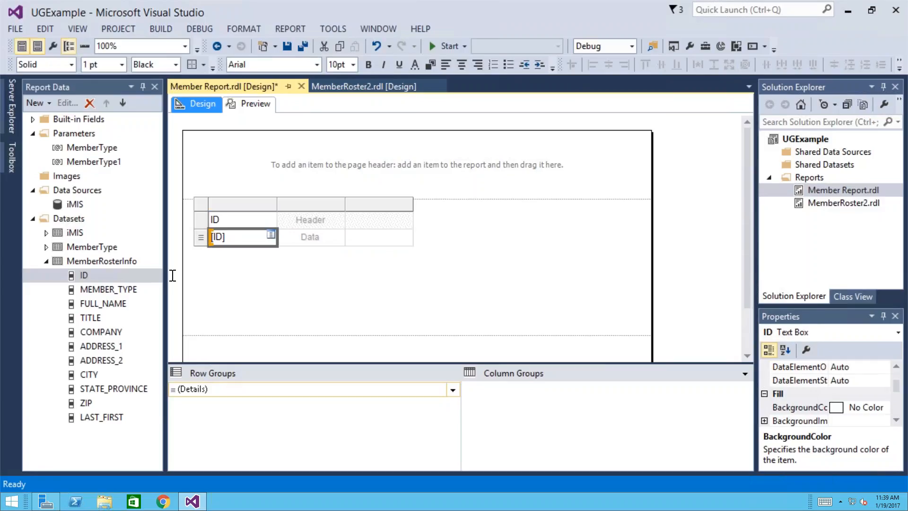
{"action": "left_click_drag", "start_coordinate": [118, 294], "coordinate": [308, 238]}
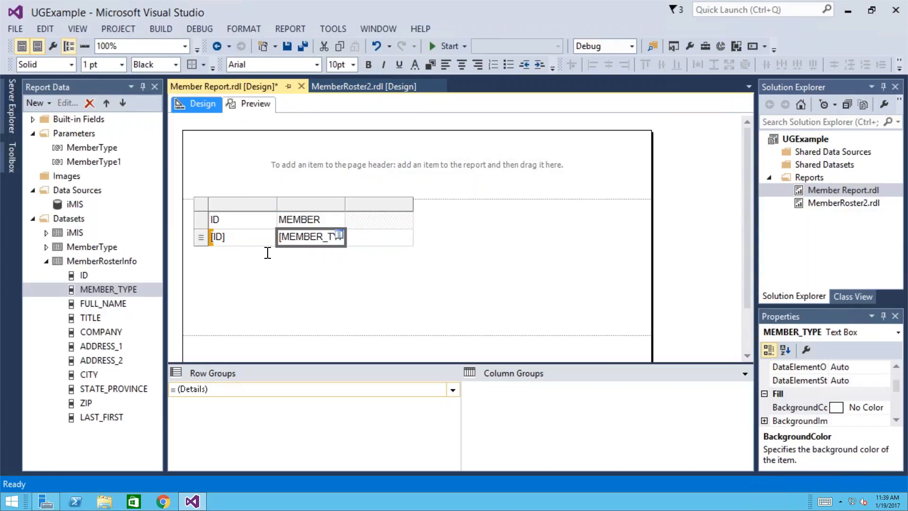
{"action": "left_click_drag", "start_coordinate": [122, 305], "coordinate": [381, 245]}
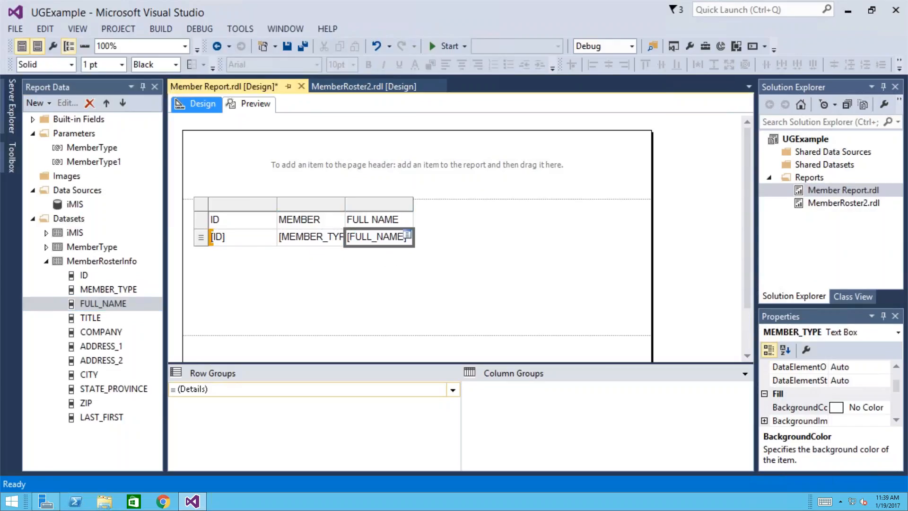
- Insert a column right of FULL NAME and fill it with the TITLE field
{"action": "left_click", "coordinate": [388, 205]}
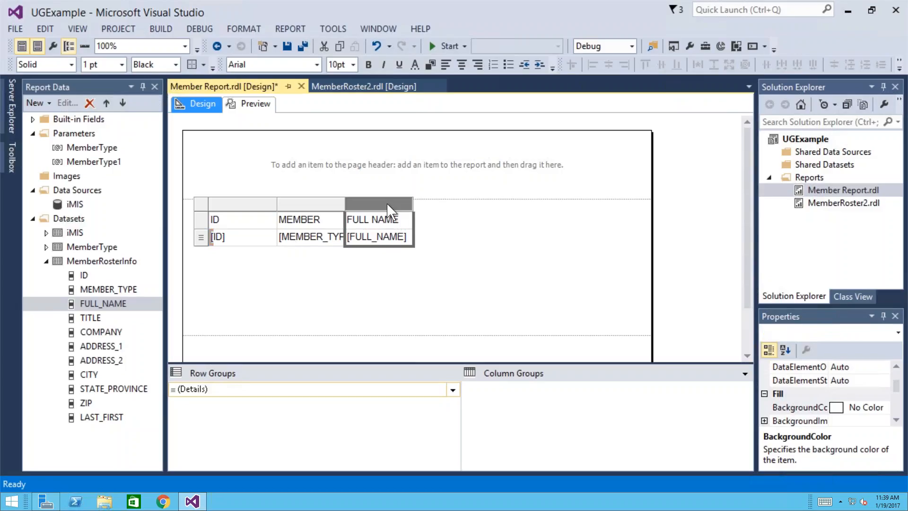
{"action": "right_click", "coordinate": [388, 208]}
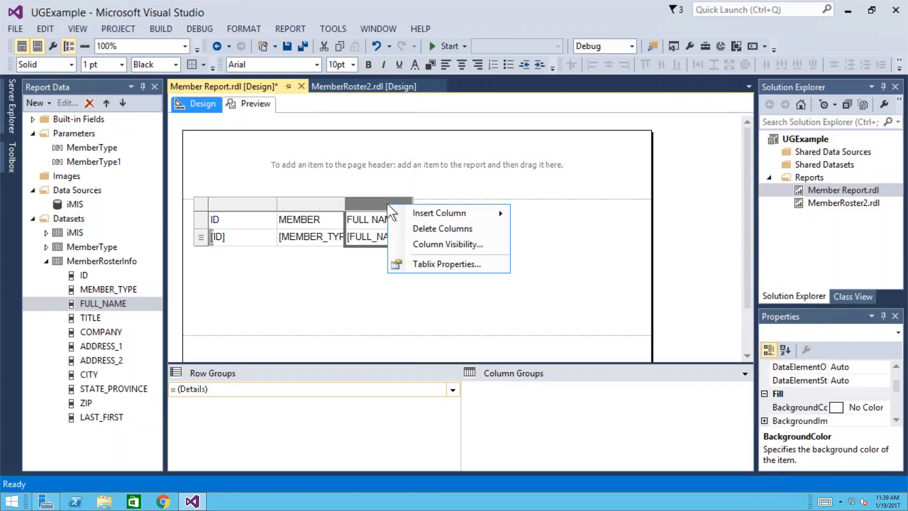
{"action": "mouse_move", "coordinate": [405, 215]}
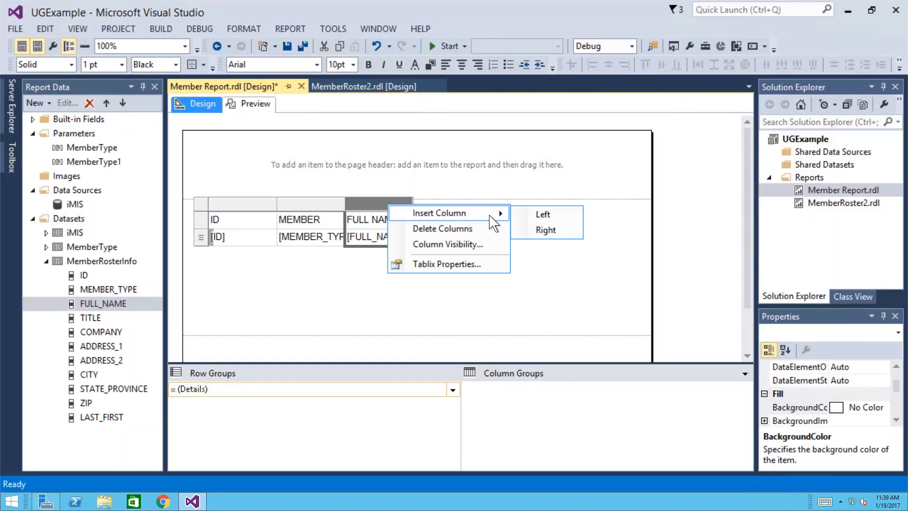
{"action": "left_click", "coordinate": [537, 232]}
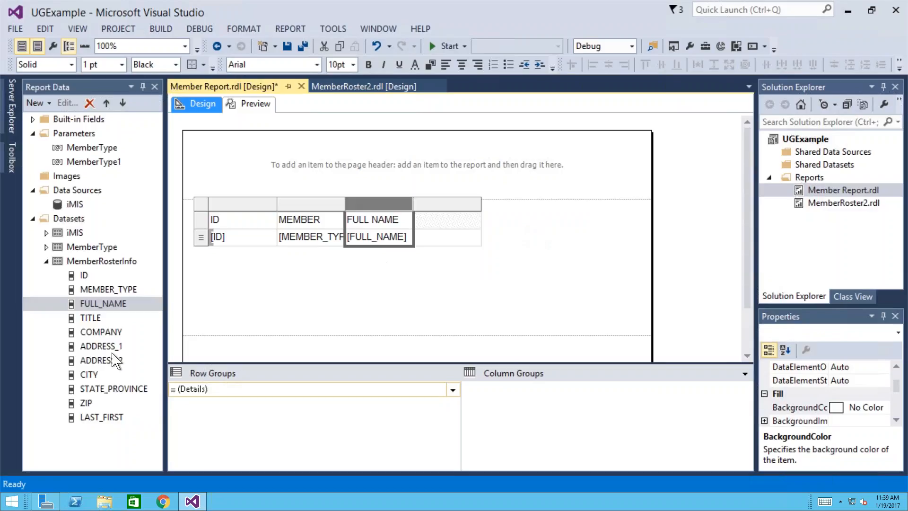
{"action": "left_click_drag", "start_coordinate": [96, 320], "coordinate": [429, 226]}
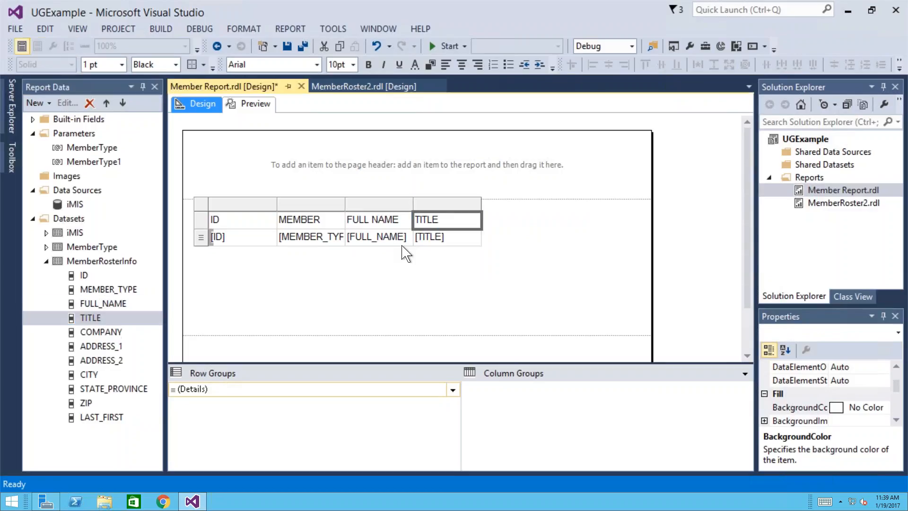
- Add COMPANY as a new column after TITLE and widen it
{"action": "left_click", "coordinate": [101, 333]}
{"action": "left_click_drag", "start_coordinate": [101, 334], "coordinate": [483, 212]}
{"action": "key", "text": "Delete"}
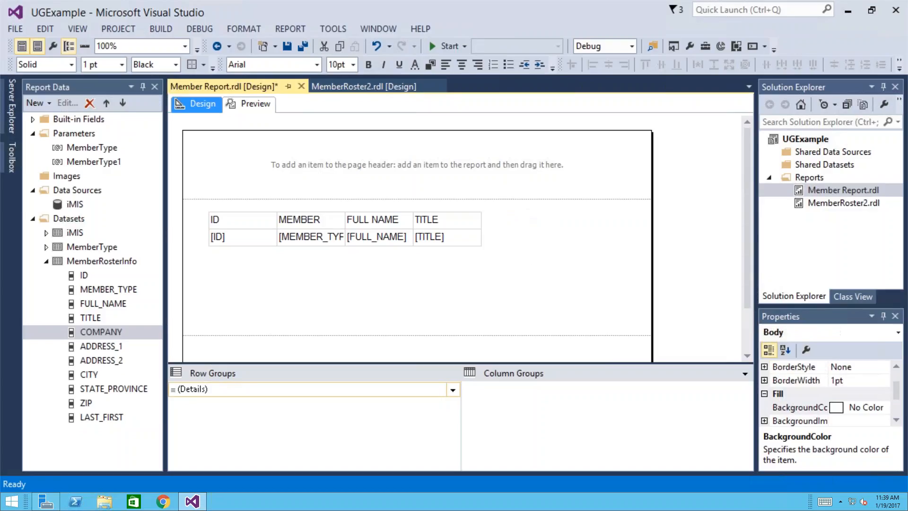
{"action": "left_click_drag", "start_coordinate": [102, 336], "coordinate": [477, 229]}
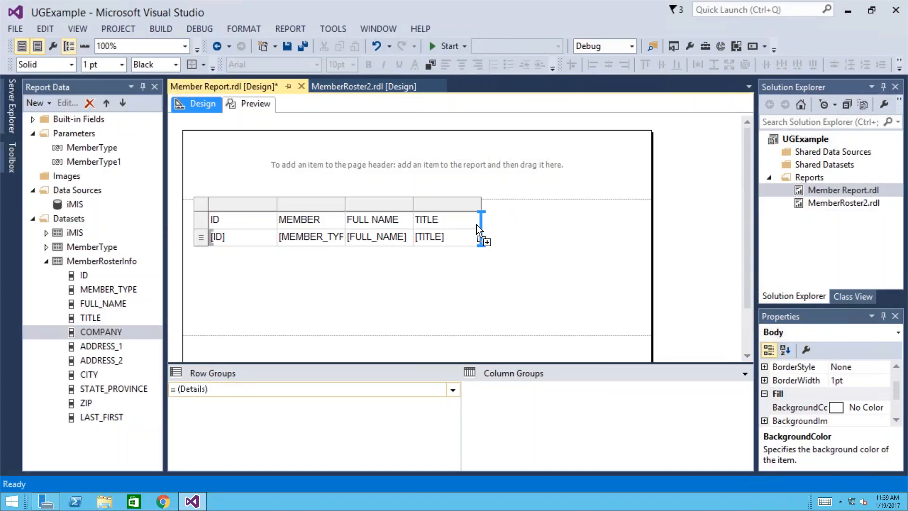
{"action": "left_click_drag", "start_coordinate": [478, 229], "coordinate": [478, 230]}
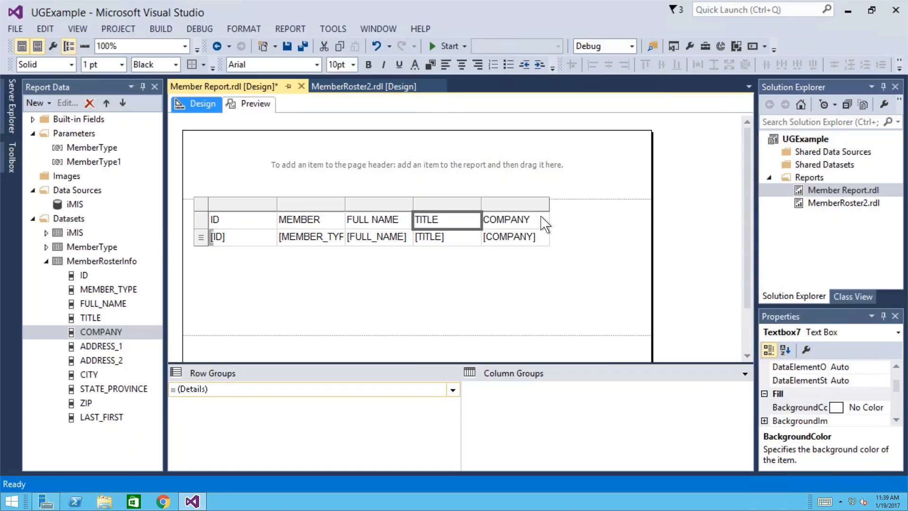
{"action": "left_click", "coordinate": [548, 204]}
{"action": "left_click_drag", "start_coordinate": [549, 205], "coordinate": [615, 205]}
- Make the table's header row bold
{"action": "left_click", "coordinate": [200, 219]}
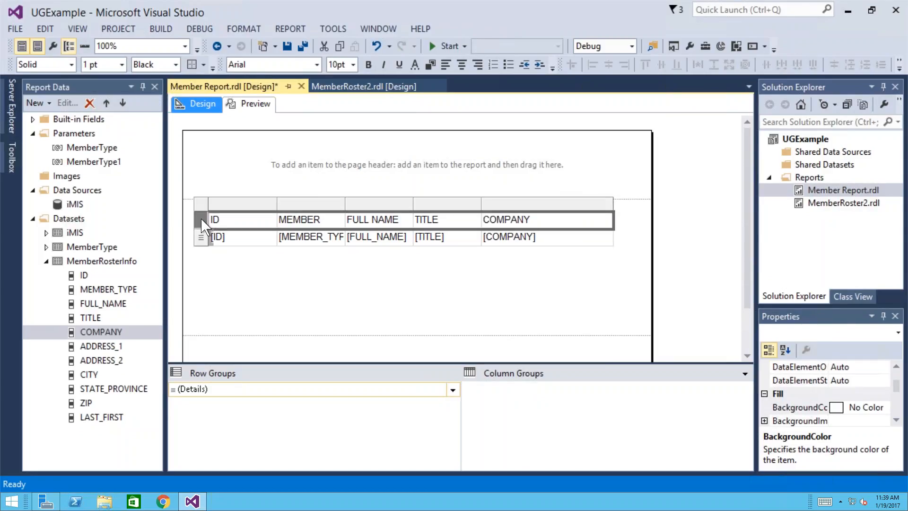
{"action": "left_click", "coordinate": [368, 65]}
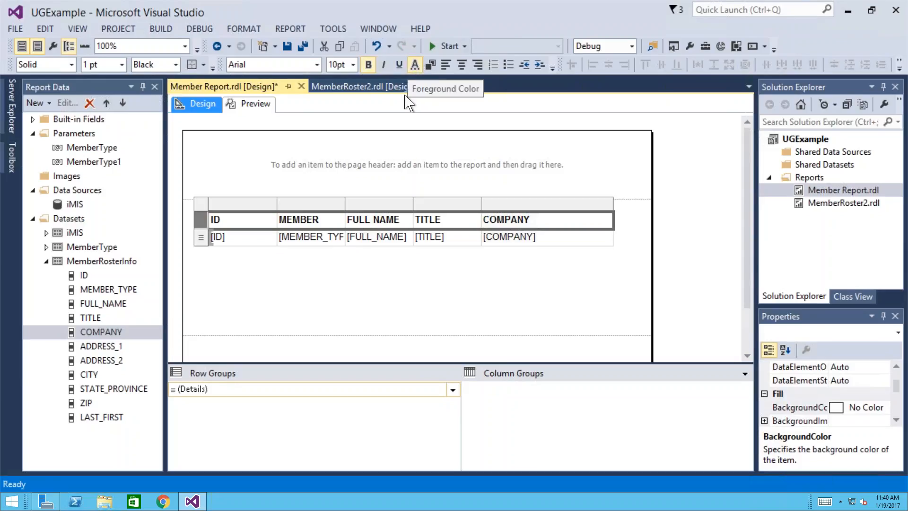
{"action": "left_click", "coordinate": [323, 308]}
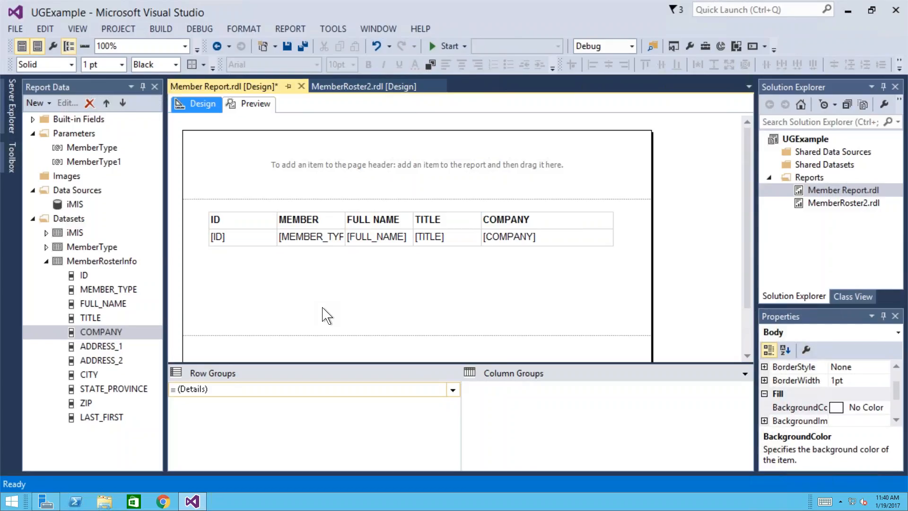
- Add a page-header text box reading 'My Roster Report' and widen it to fit
{"action": "left_click", "coordinate": [13, 159]}
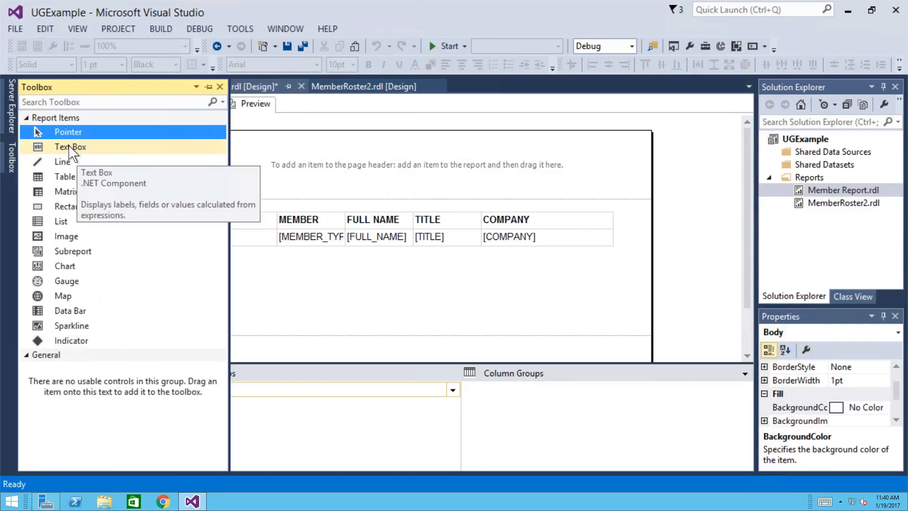
{"action": "left_click", "coordinate": [71, 148]}
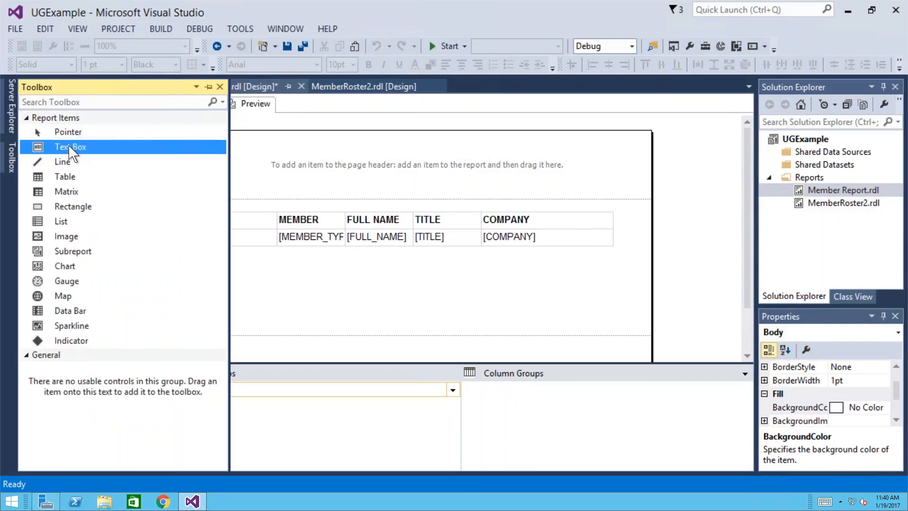
{"action": "left_click", "coordinate": [309, 153]}
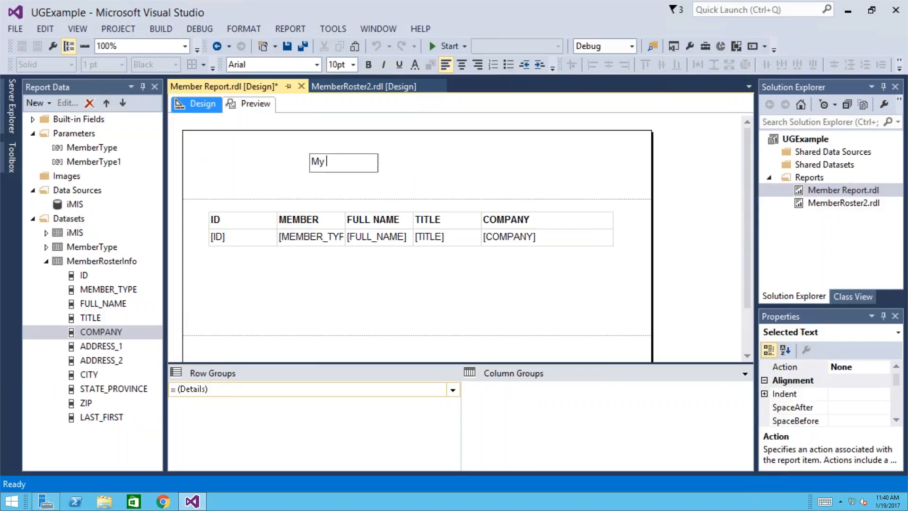
{"action": "type", "text": "My Rost"}
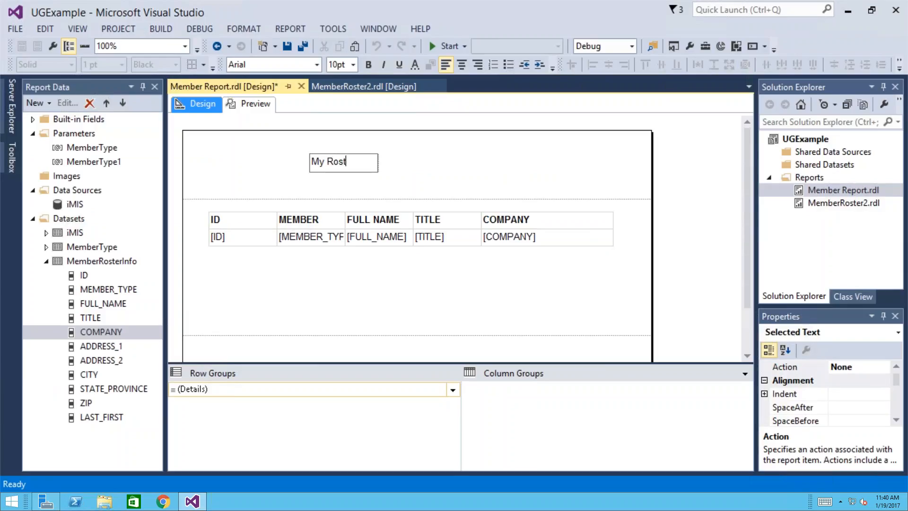
{"action": "type", "text": "er Report"}
{"action": "left_click", "coordinate": [406, 184]}
{"action": "left_click", "coordinate": [380, 163]}
{"action": "left_click_drag", "start_coordinate": [381, 163], "coordinate": [509, 160]}
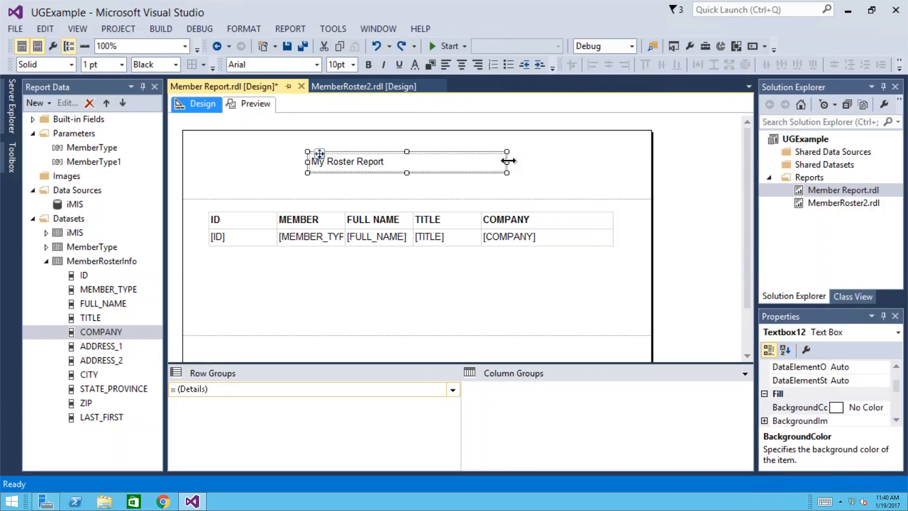
{"action": "left_click", "coordinate": [33, 119]}
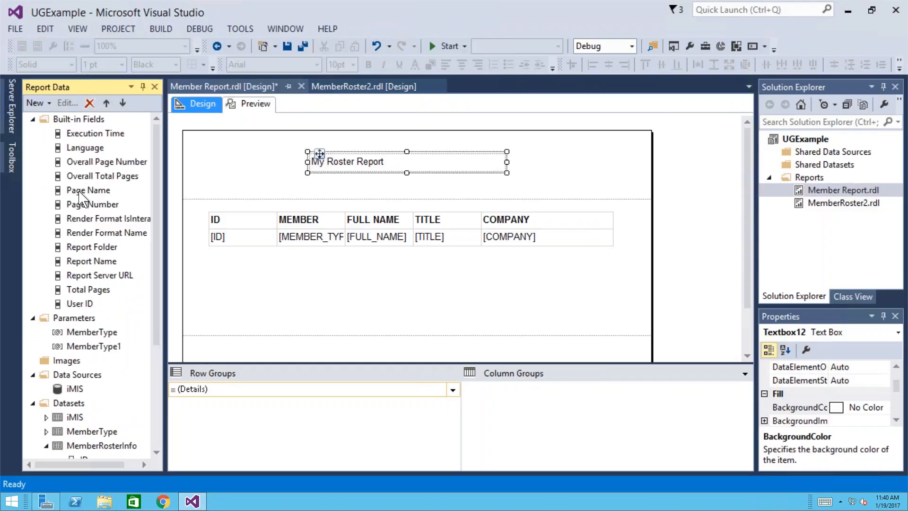
- Place the Page Number built-in field in the page footer and check it in Preview
{"action": "left_click_drag", "start_coordinate": [89, 210], "coordinate": [583, 348]}
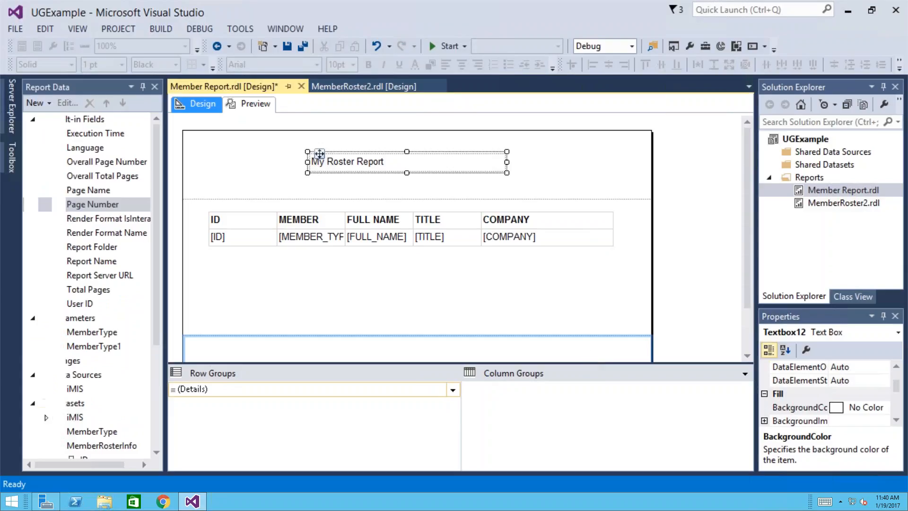
{"action": "left_click", "coordinate": [255, 105]}
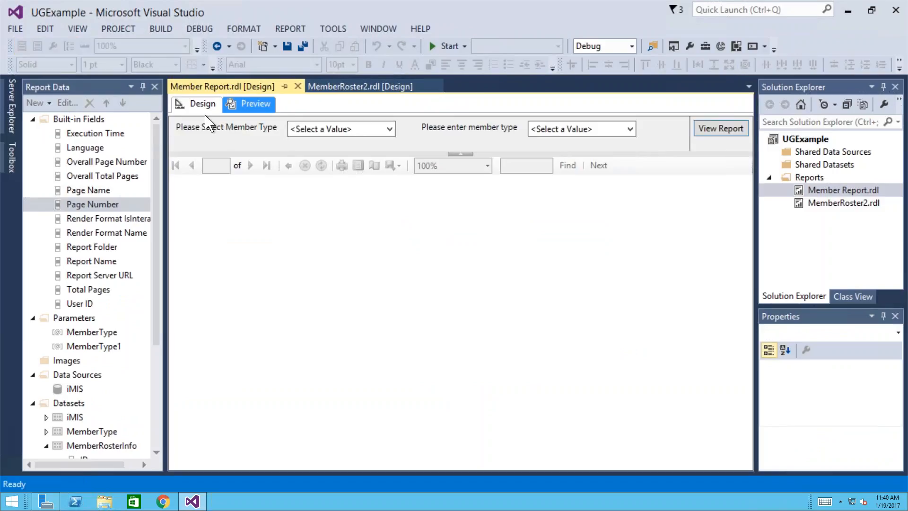
{"action": "left_click", "coordinate": [199, 104]}
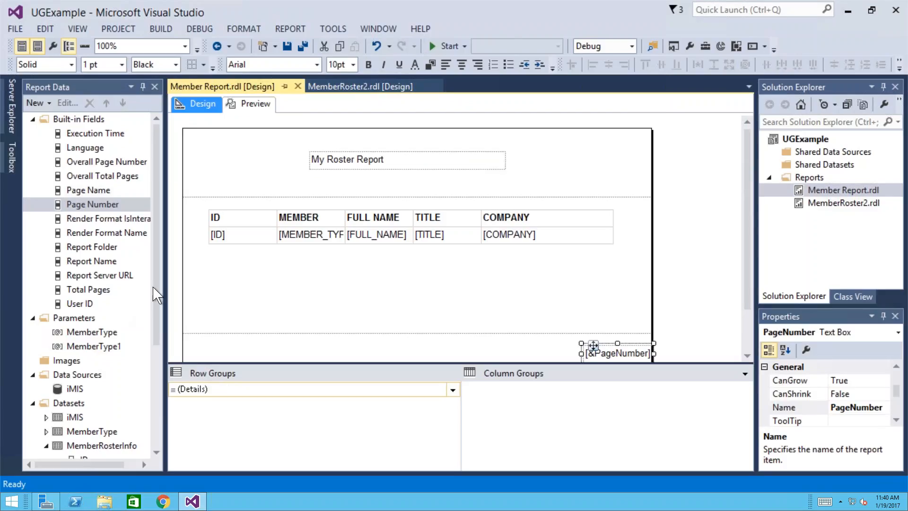
{"action": "left_click", "coordinate": [156, 331]}
- Delete the MemberType dataset from Report Data
{"action": "scroll", "coordinate": [154, 340], "scroll_direction": "down", "scroll_amount": 2}
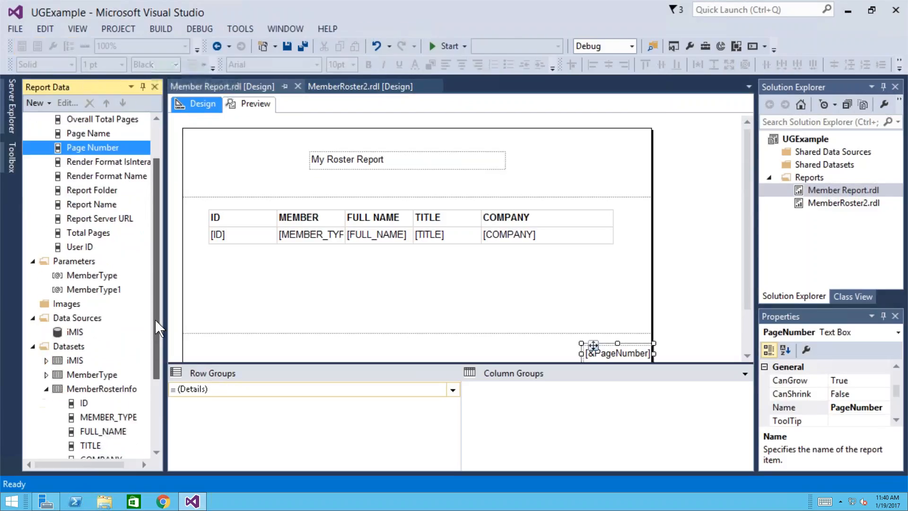
{"action": "left_click", "coordinate": [101, 251]}
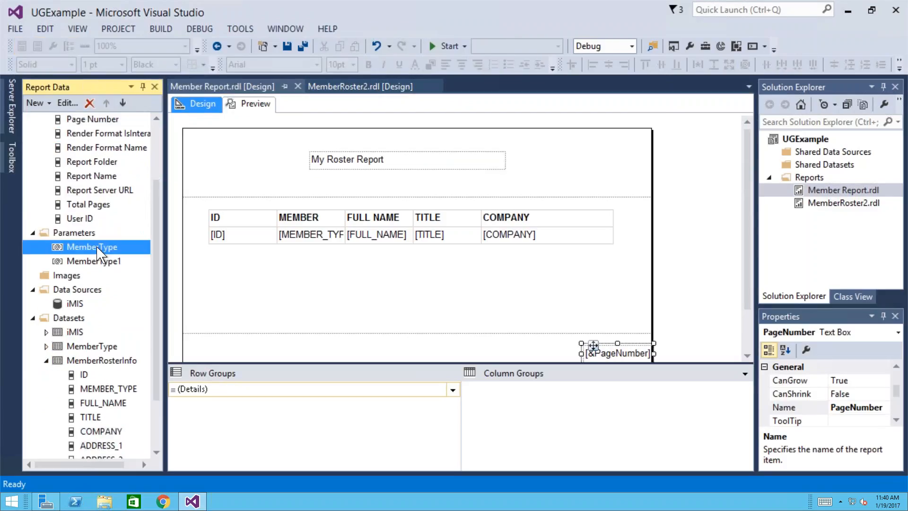
{"action": "left_click", "coordinate": [74, 348]}
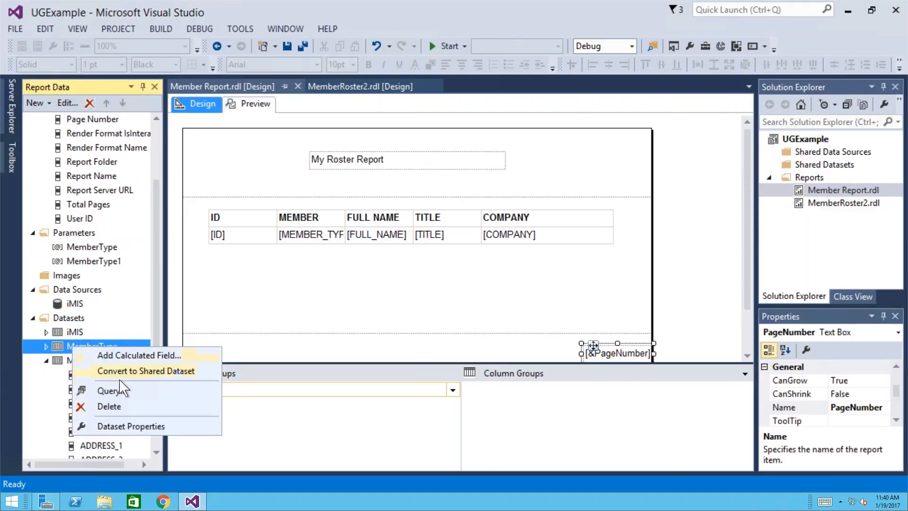
{"action": "left_click", "coordinate": [107, 407]}
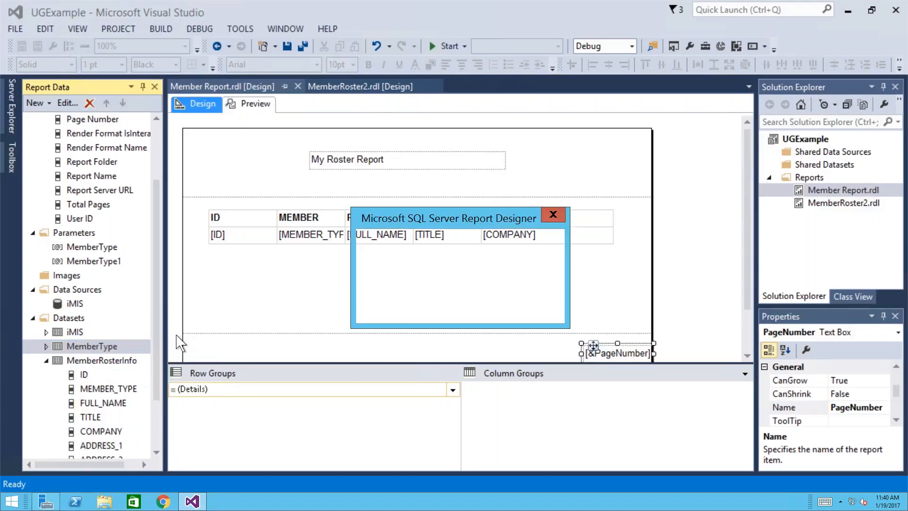
{"action": "left_click", "coordinate": [458, 307]}
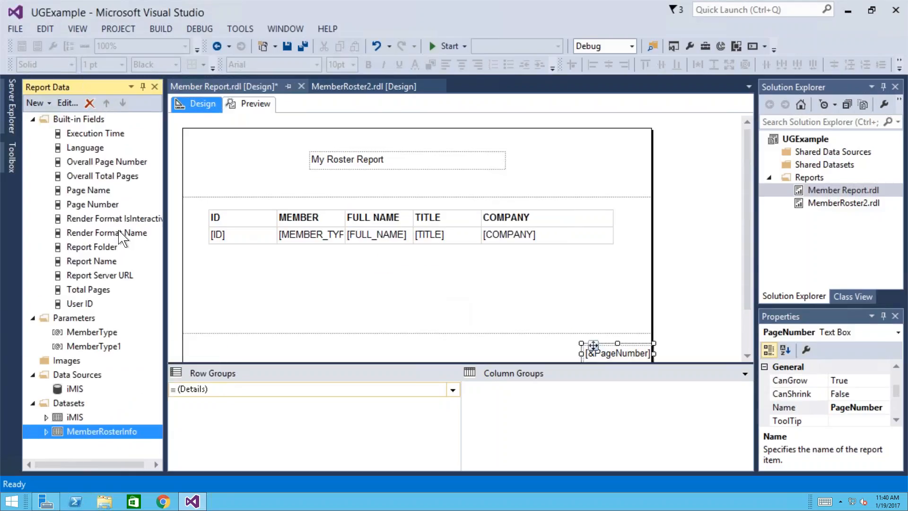
- Delete the old MemberType parameter and check the report in Preview
{"action": "left_click", "coordinate": [82, 333]}
{"action": "right_click", "coordinate": [82, 333]}
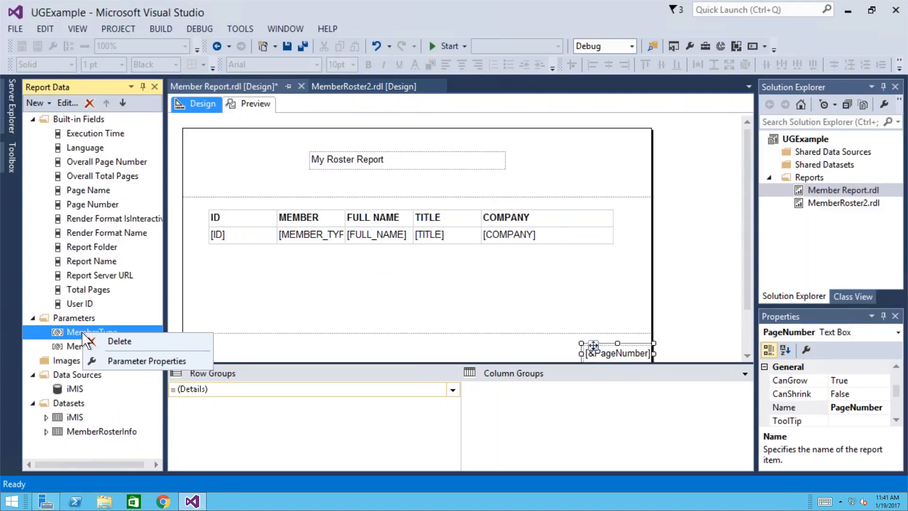
{"action": "left_click", "coordinate": [118, 341]}
{"action": "left_click", "coordinate": [462, 305]}
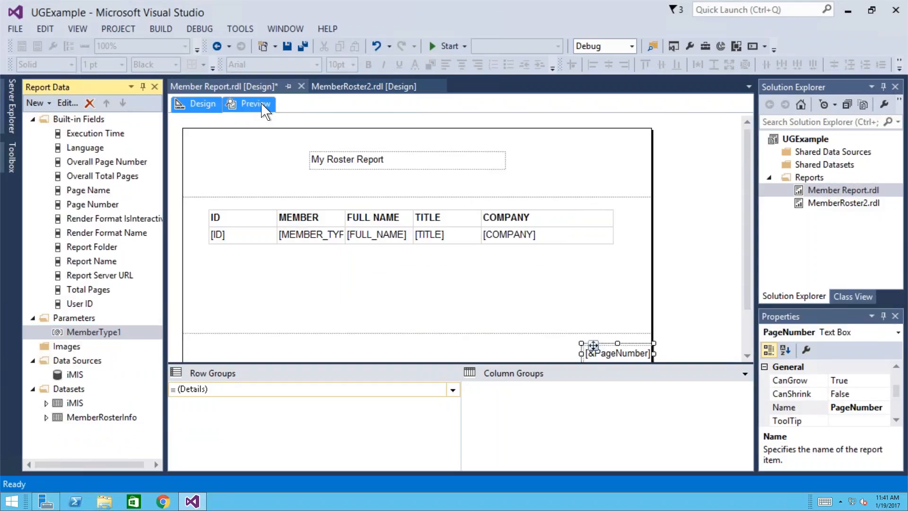
{"action": "left_click", "coordinate": [262, 105]}
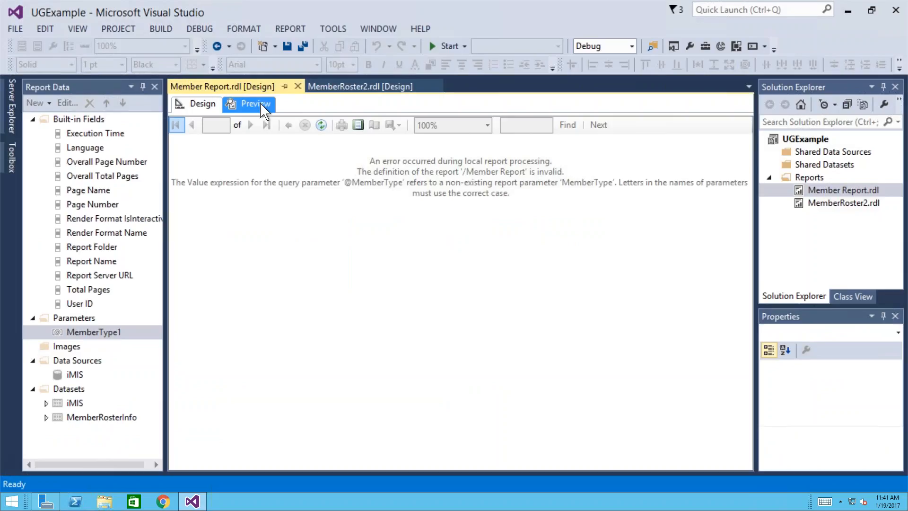
{"action": "left_click", "coordinate": [202, 105]}
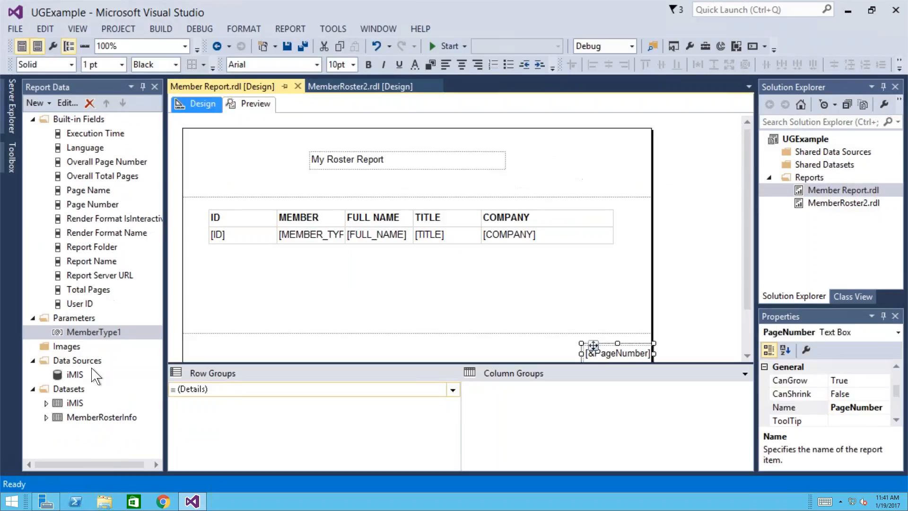
{"action": "left_click", "coordinate": [94, 417]}
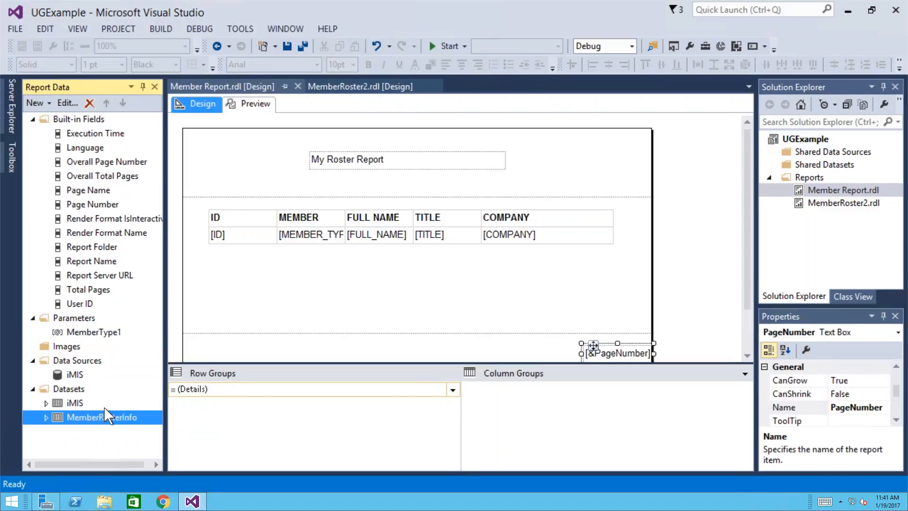
{"action": "right_click", "coordinate": [101, 417]}
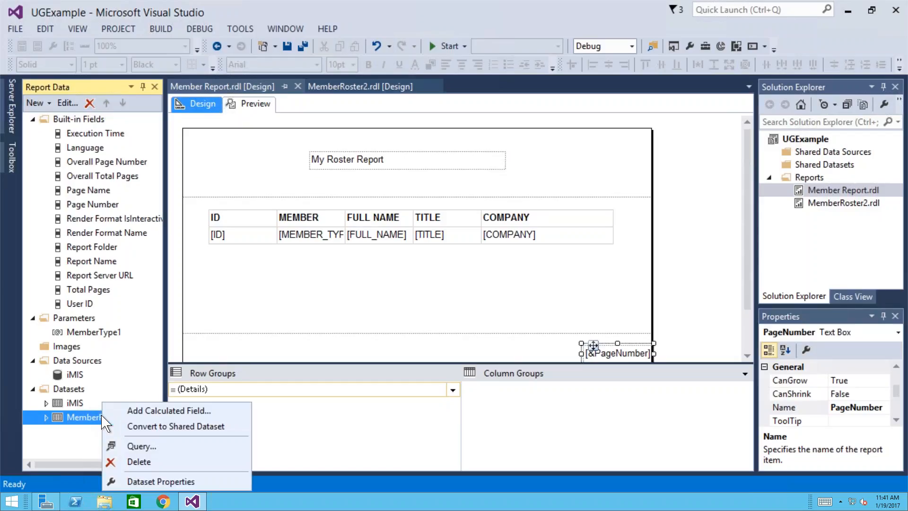
{"action": "left_click", "coordinate": [141, 446]}
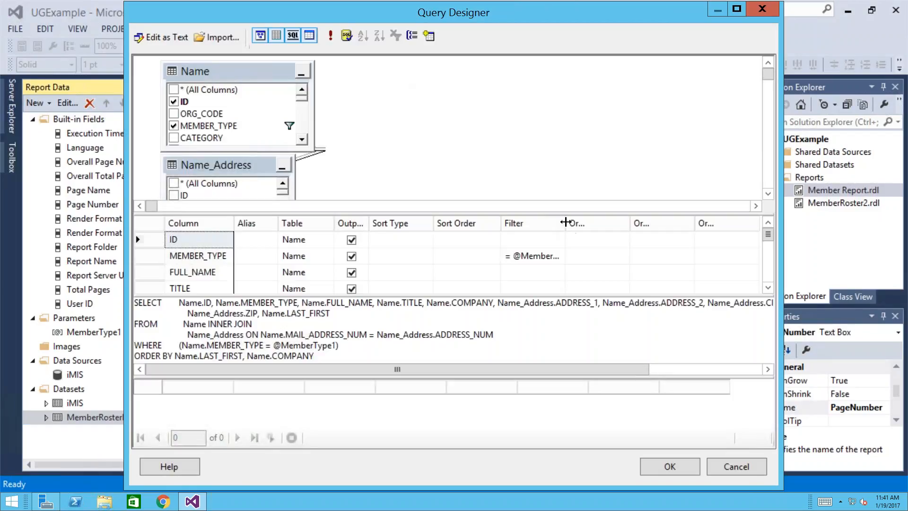
{"action": "left_click_drag", "start_coordinate": [599, 223], "coordinate": [616, 223]}
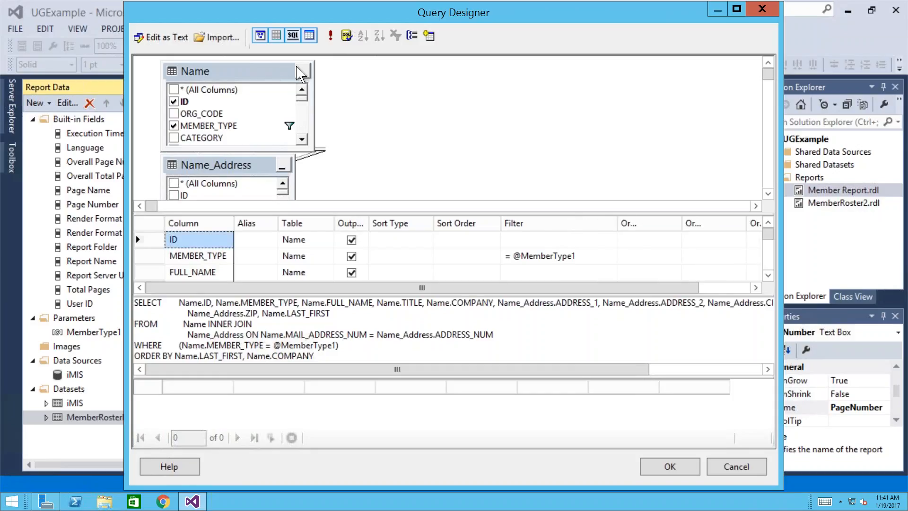
{"action": "left_click", "coordinate": [332, 36]}
{"action": "type", "text": "mo"}
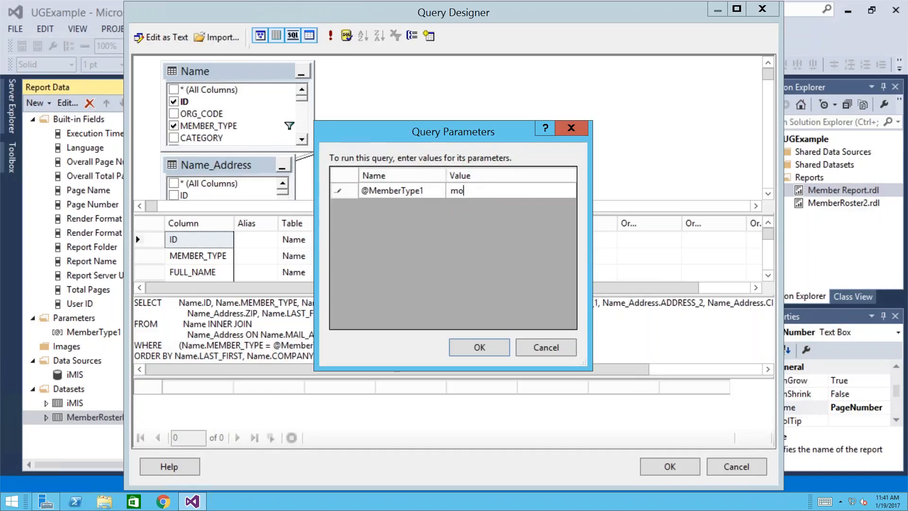
{"action": "key", "text": "Return"}
{"action": "left_click", "coordinate": [684, 471]}
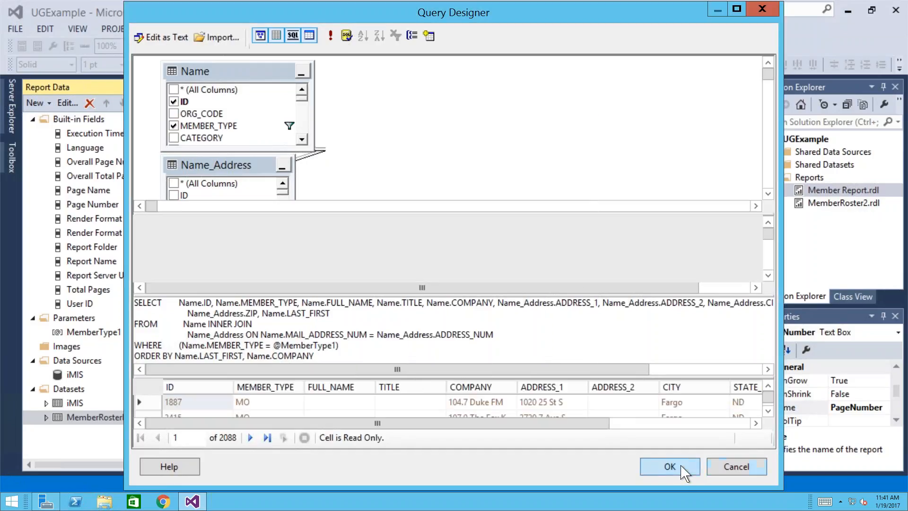
- Save Member Report.rdl
{"action": "left_click", "coordinate": [826, 192]}
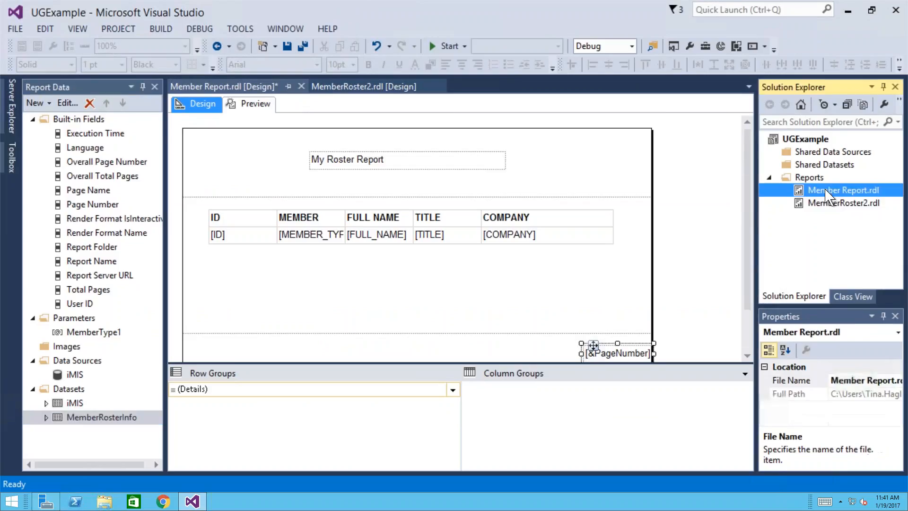
{"action": "key", "text": "shift+F10"}
{"action": "key", "text": "Escape"}
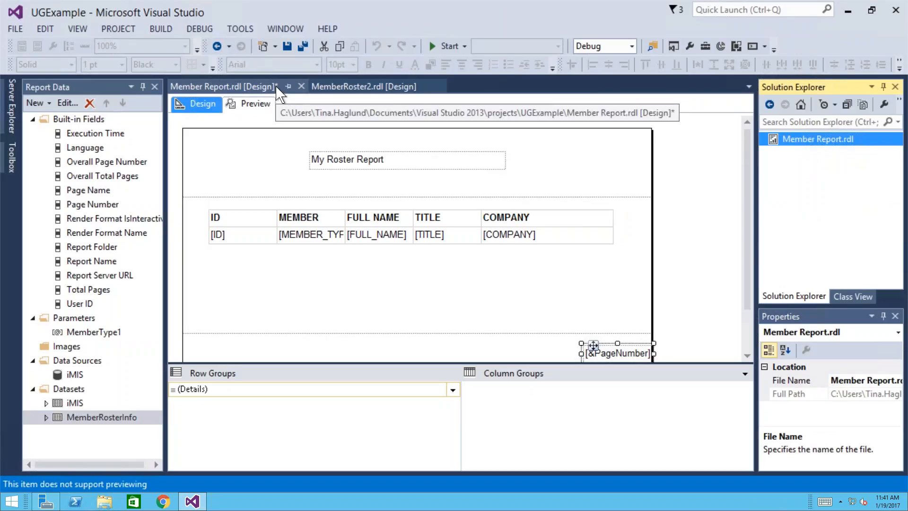
{"action": "left_click", "coordinate": [287, 47]}
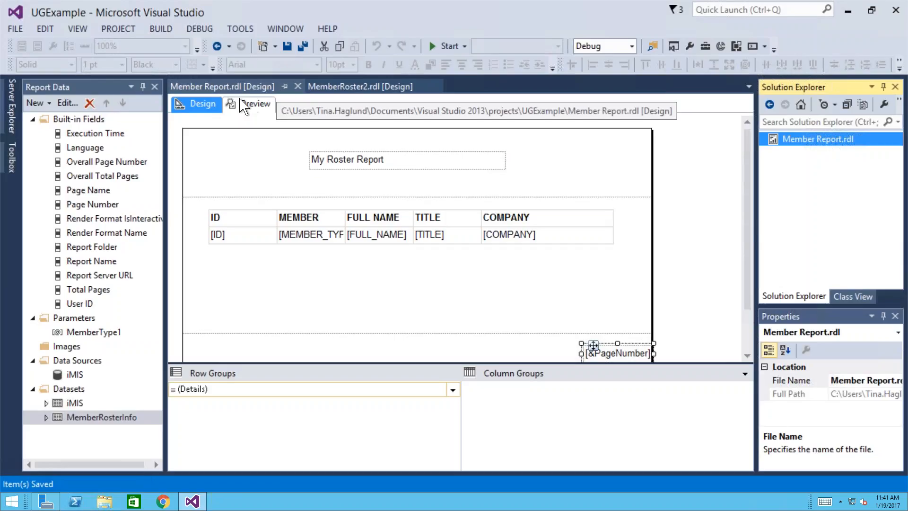
{"action": "left_click", "coordinate": [247, 114]}
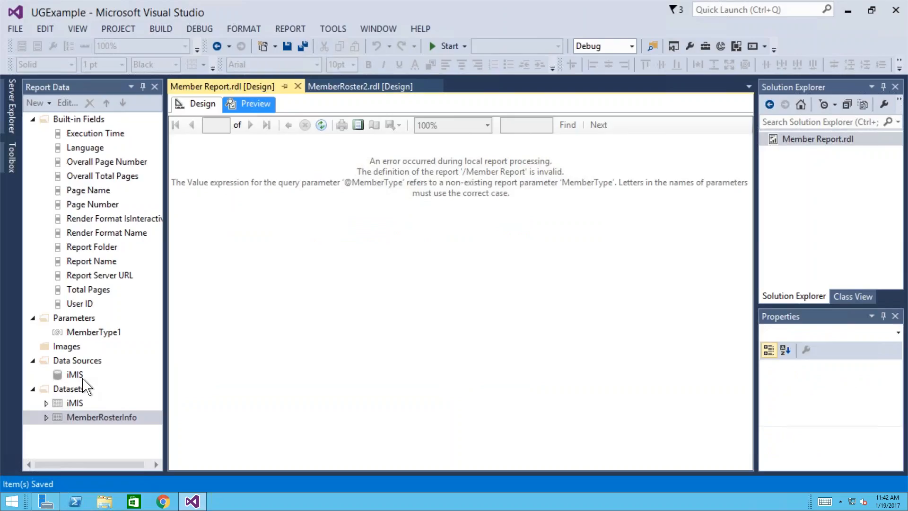
{"action": "left_click", "coordinate": [94, 328]}
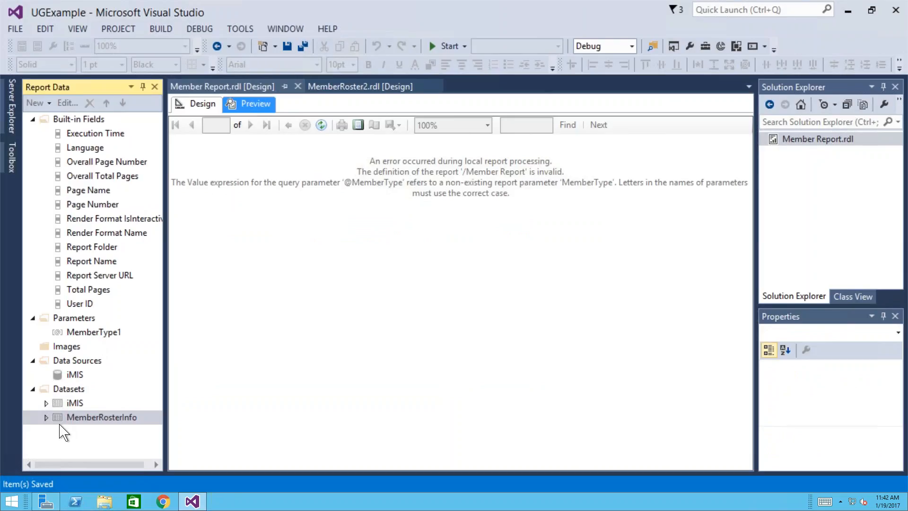
{"action": "left_click", "coordinate": [46, 29]}
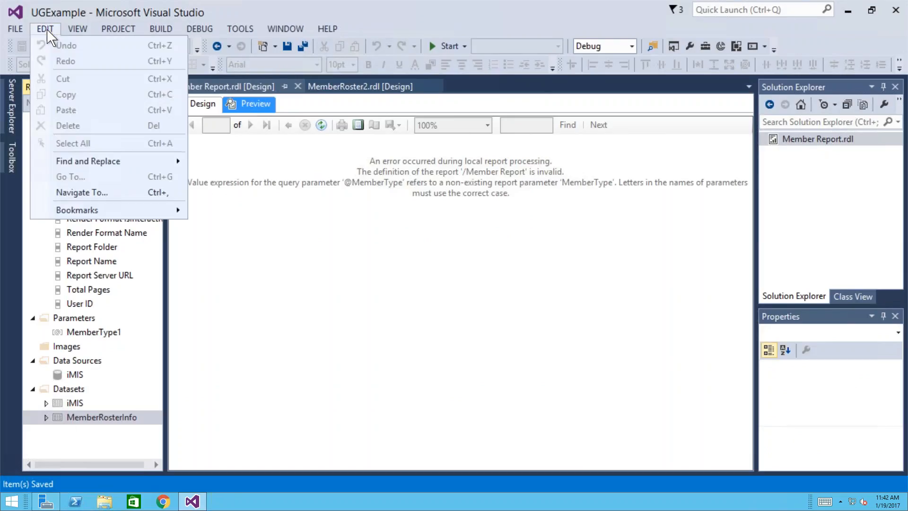
{"action": "left_click", "coordinate": [316, 333]}
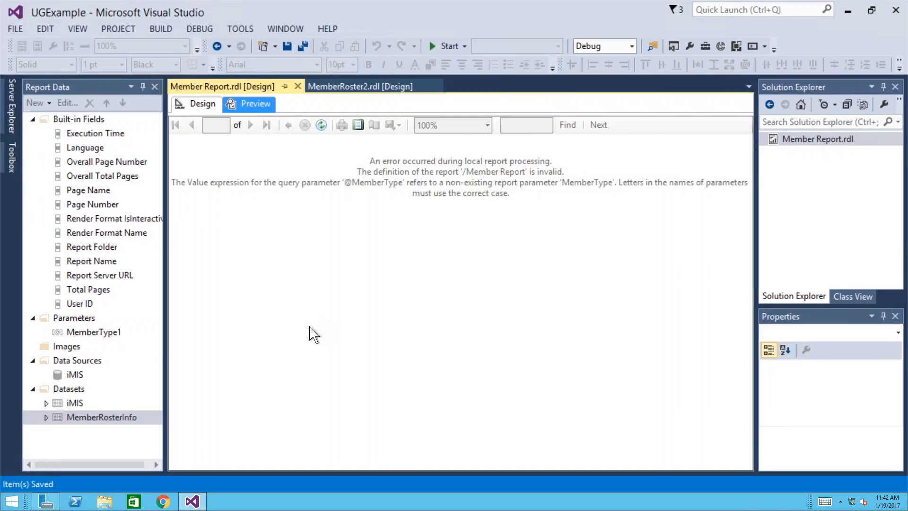
{"action": "left_click", "coordinate": [75, 388]}
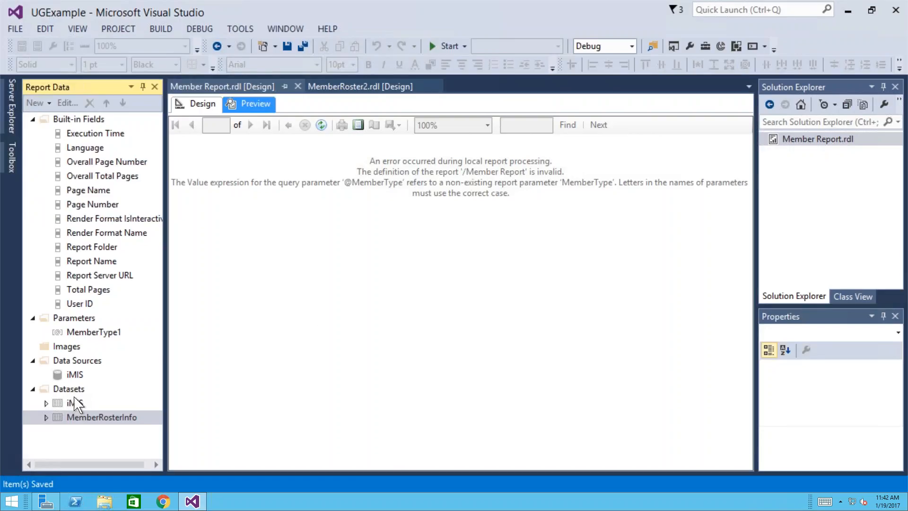
{"action": "left_click", "coordinate": [218, 102]}
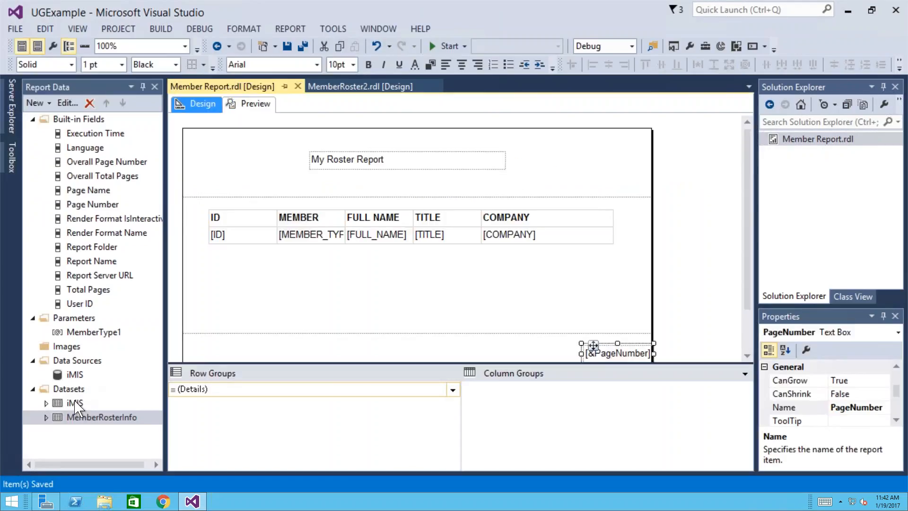
{"action": "left_click", "coordinate": [76, 393]}
- Create the embedded dataset MemberTypes on the iMIS data source and launch its Query Designer
{"action": "right_click", "coordinate": [75, 389]}
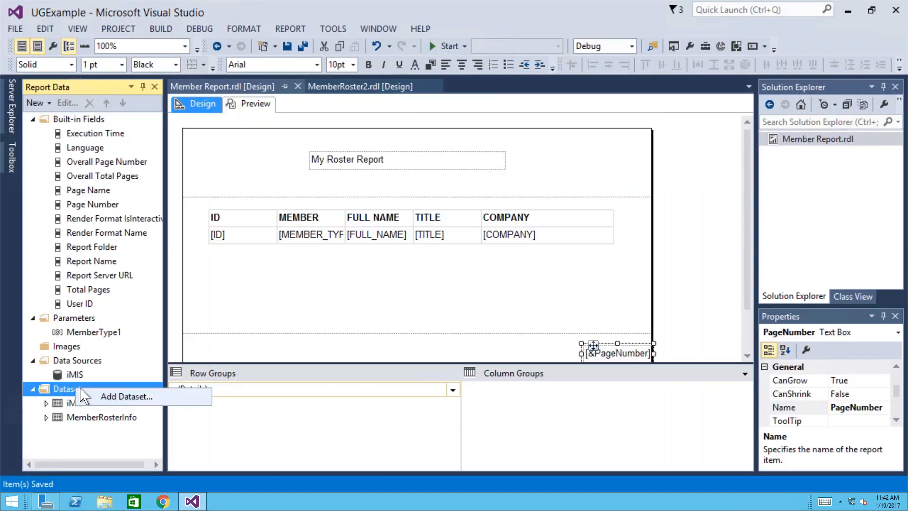
{"action": "left_click", "coordinate": [118, 398]}
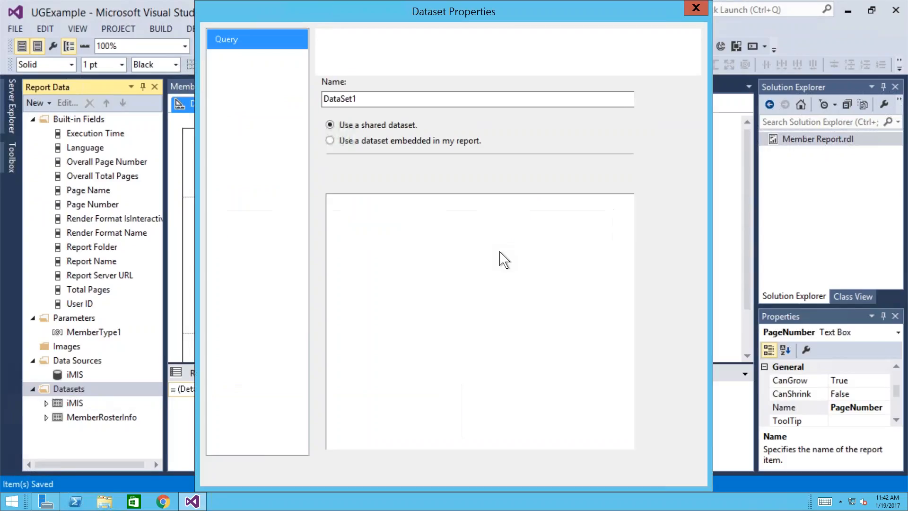
{"action": "left_click_drag", "start_coordinate": [363, 98], "coordinate": [290, 95]}
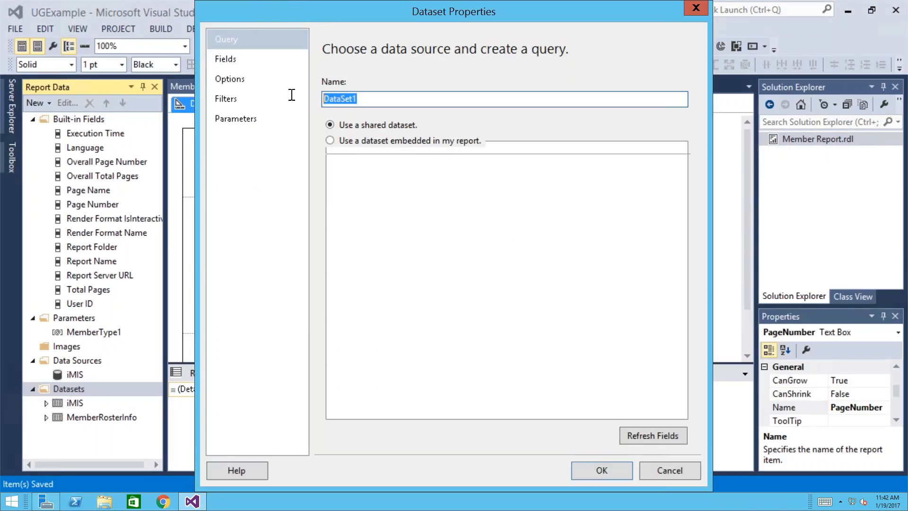
{"action": "type", "text": "MembE"}
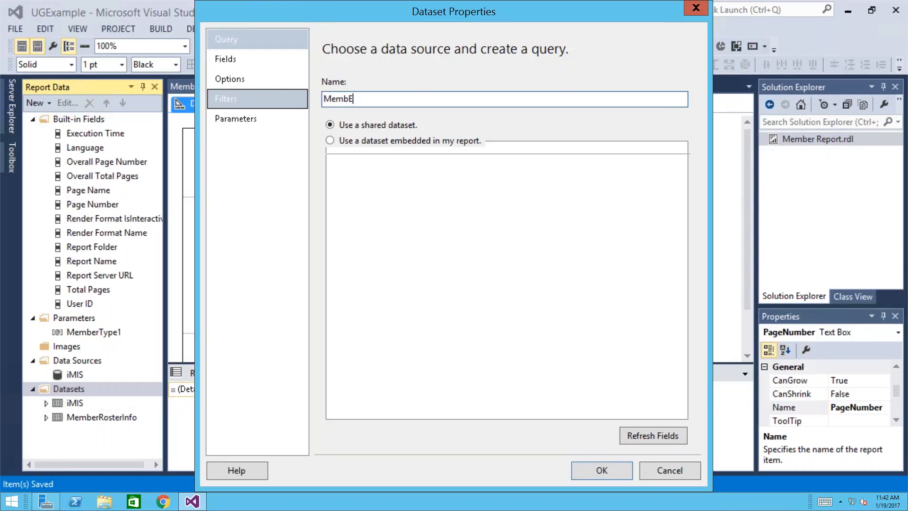
{"action": "left_click", "coordinate": [330, 141]}
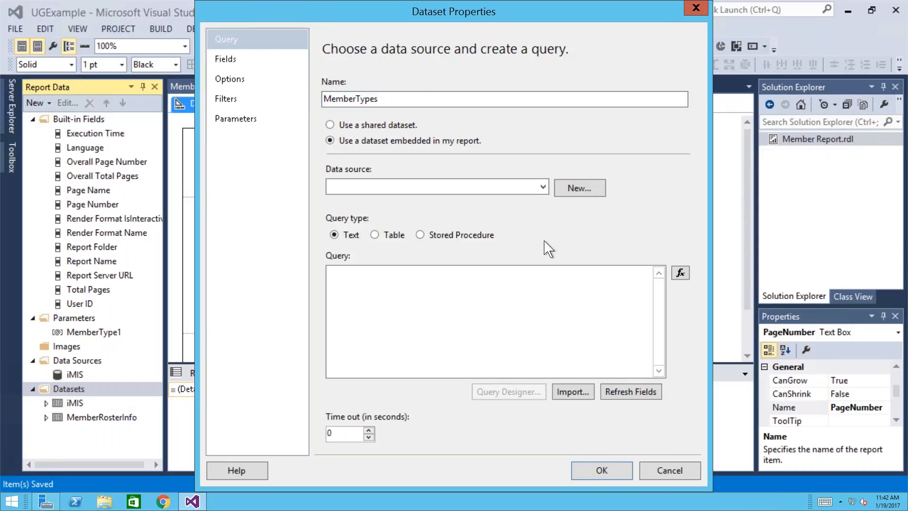
{"action": "left_click", "coordinate": [543, 187]}
{"action": "left_click", "coordinate": [420, 202]}
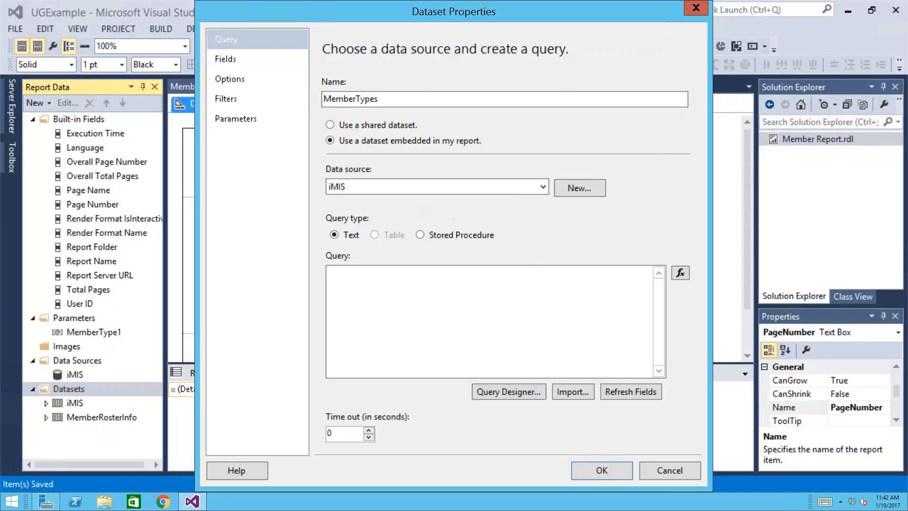
{"action": "left_click", "coordinate": [508, 392]}
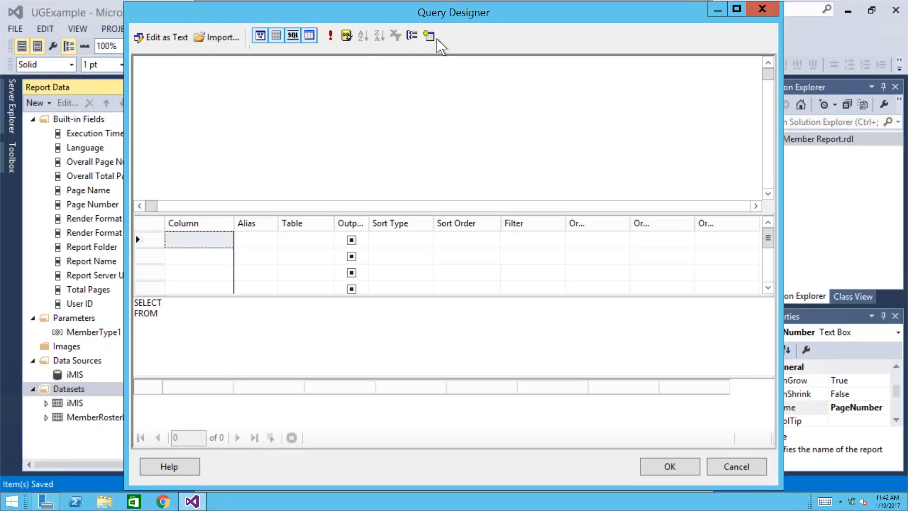
- Search the Add Table list for Member_Types, which ends up adding AccessArea to the query instead
{"action": "left_click", "coordinate": [430, 38]}
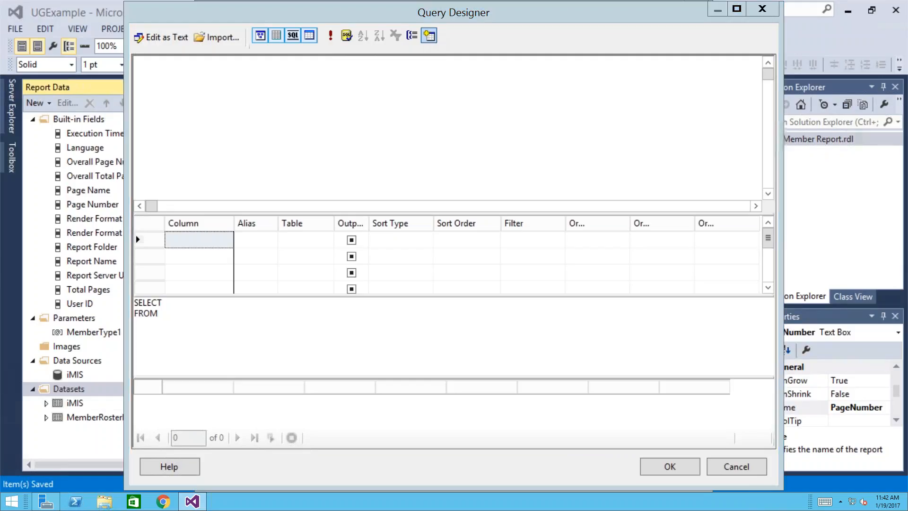
{"action": "left_click", "coordinate": [340, 211]}
{"action": "type", "text": "mem"}
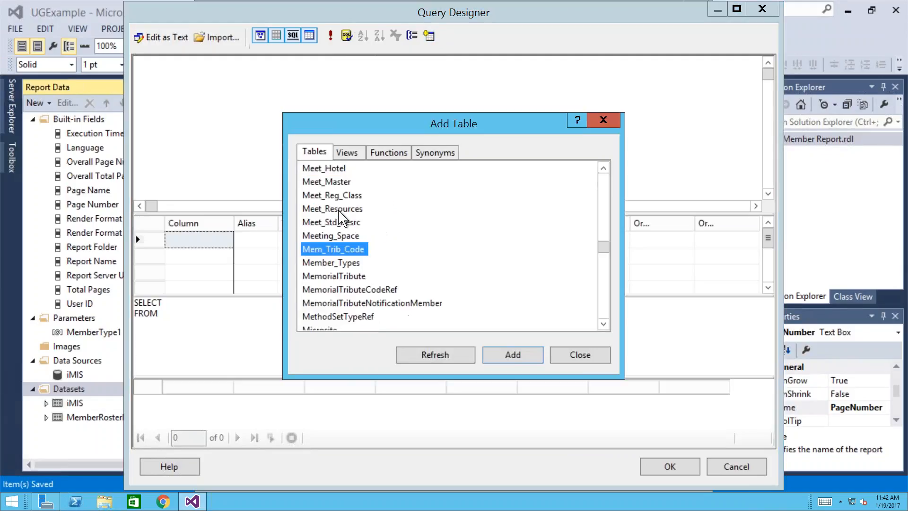
{"action": "left_click", "coordinate": [349, 264]}
{"action": "left_click", "coordinate": [421, 355]}
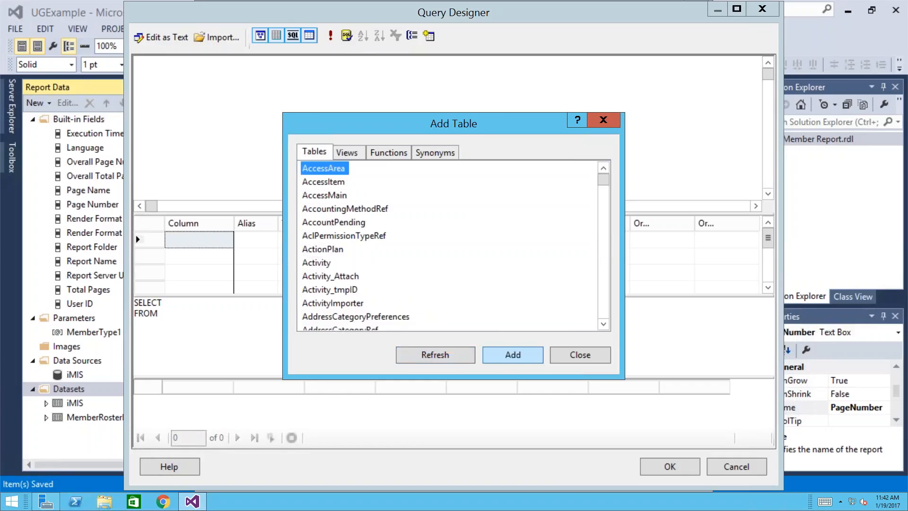
{"action": "left_click", "coordinate": [513, 355]}
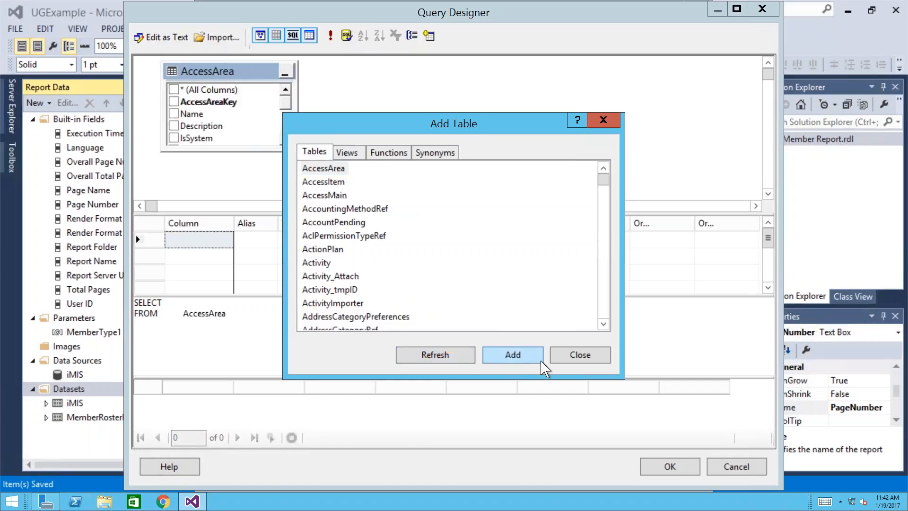
- Add the Member_Types table to the diagram and delete the unwanted AccessArea table
{"action": "left_click", "coordinate": [334, 239]}
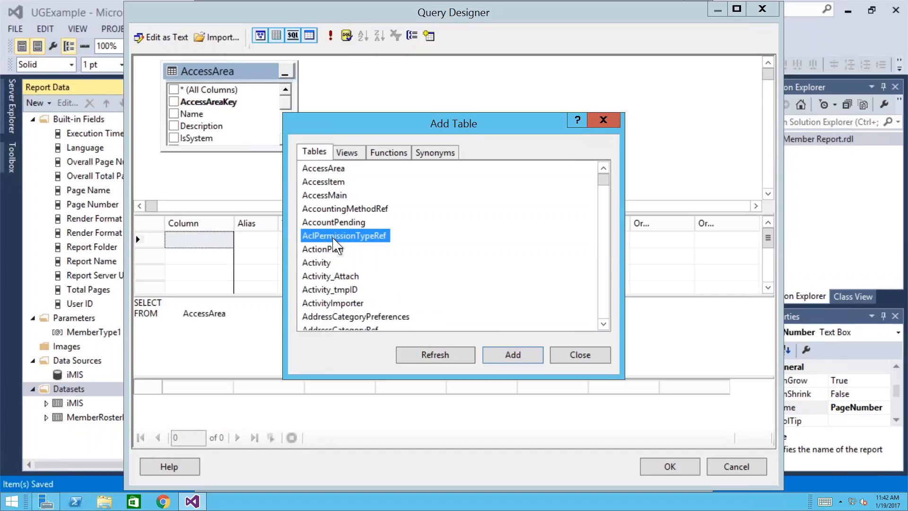
{"action": "type", "text": "mem"}
{"action": "left_click", "coordinate": [332, 264]}
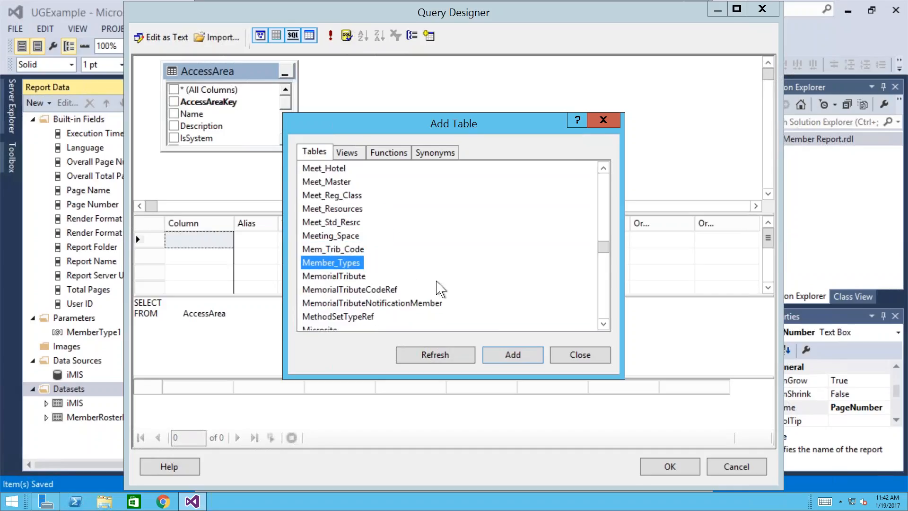
{"action": "left_click", "coordinate": [511, 356]}
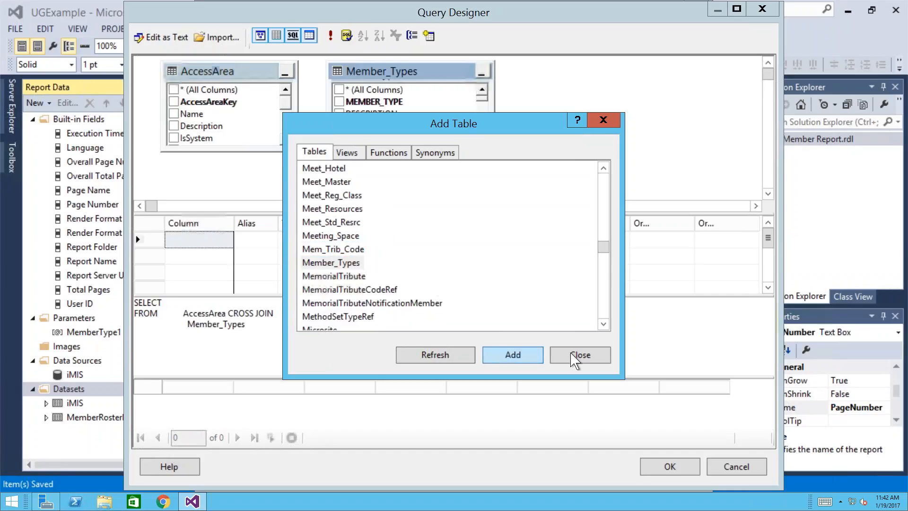
{"action": "left_click", "coordinate": [206, 73]}
{"action": "key", "text": "Delete"}
{"action": "left_click_drag", "start_coordinate": [379, 71], "coordinate": [245, 73]}
- Output MEMBER_TYPE and DESCRIPTION, sort by DESCRIPTION with Sort Order 1, run the query, and accept it
{"action": "left_click", "coordinate": [205, 103]}
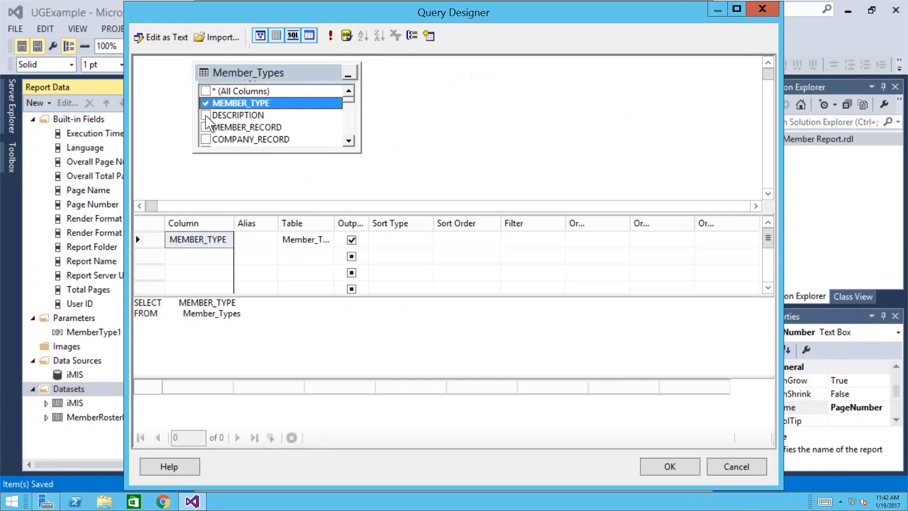
{"action": "left_click", "coordinate": [206, 115]}
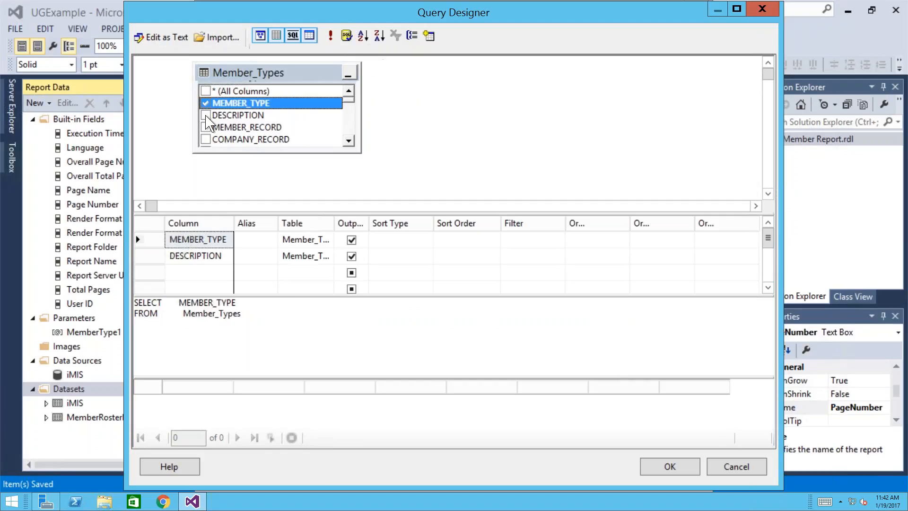
{"action": "left_click", "coordinate": [451, 255]}
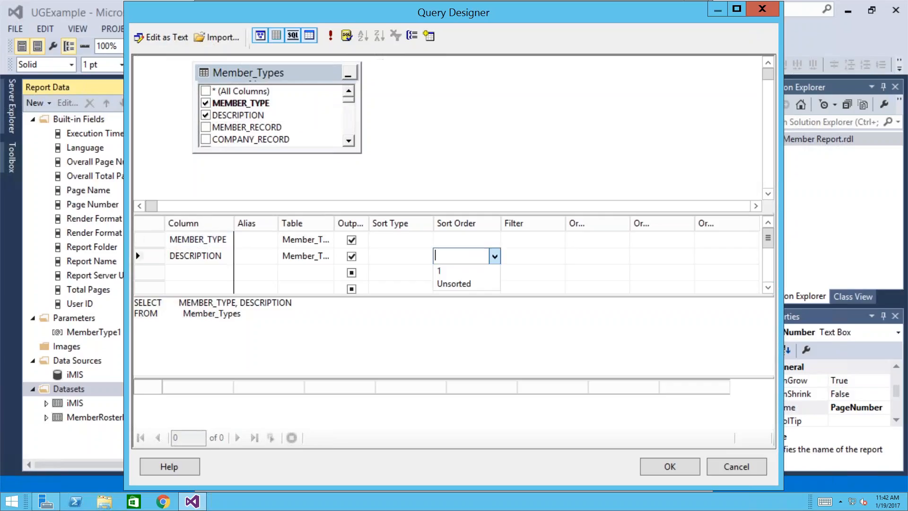
{"action": "left_click", "coordinate": [468, 271]}
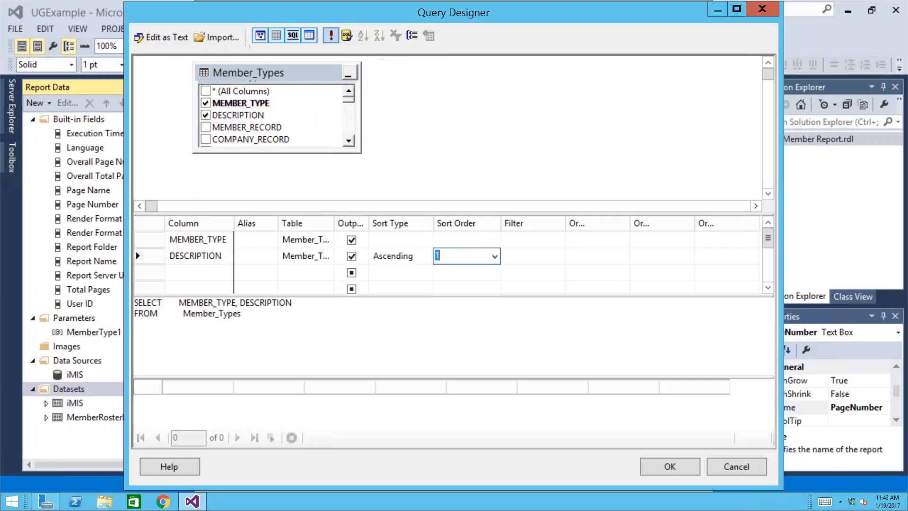
{"action": "left_click", "coordinate": [331, 35]}
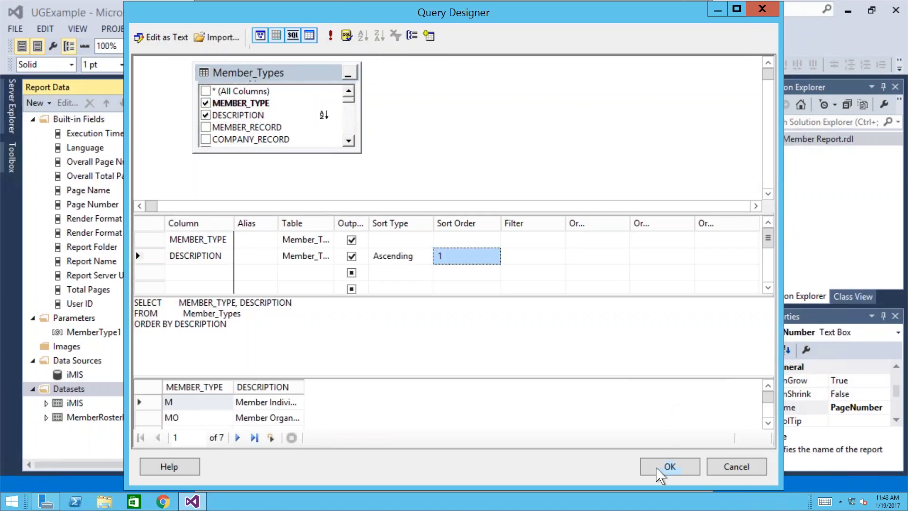
{"action": "left_click", "coordinate": [658, 467]}
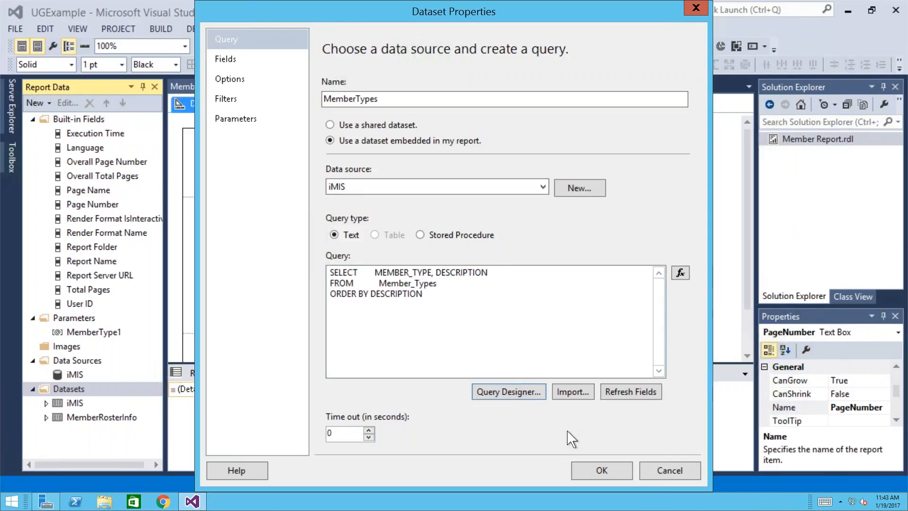
- Accept the dataset settings and preview the report before returning to Design view
{"action": "left_click", "coordinate": [597, 472]}
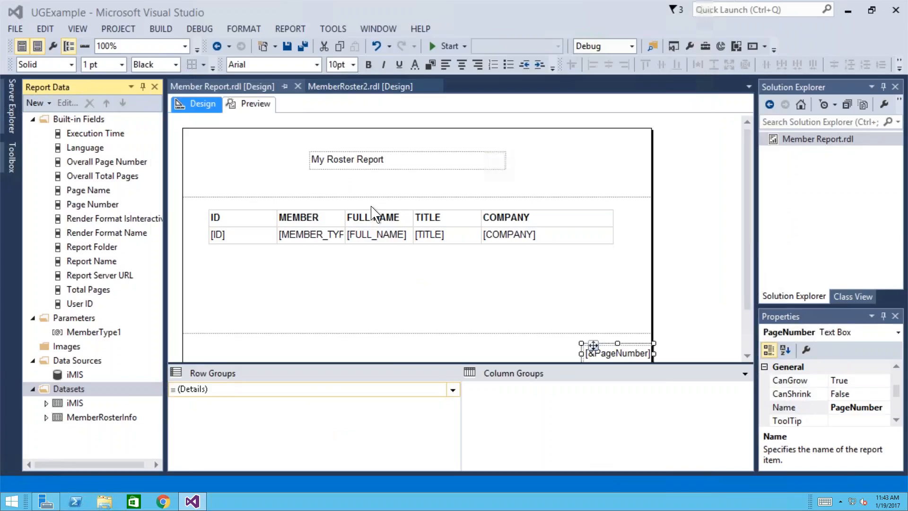
{"action": "left_click", "coordinate": [254, 104]}
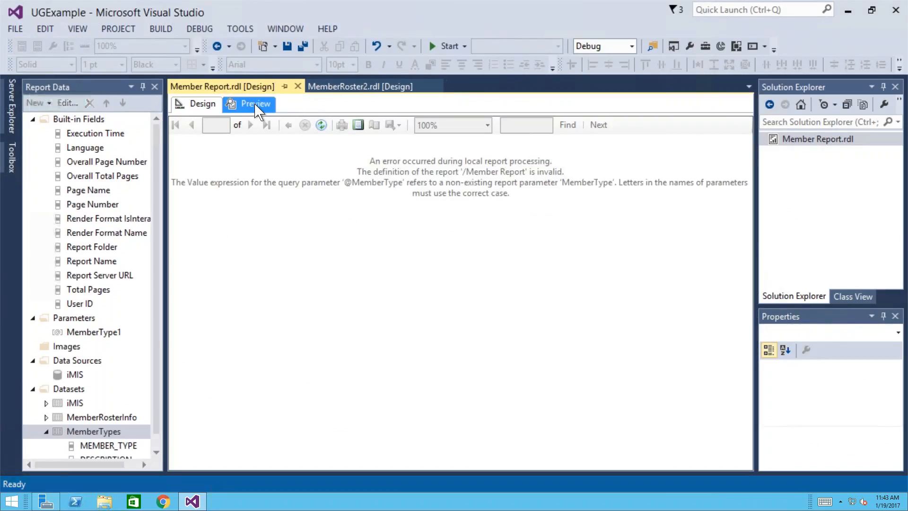
{"action": "left_click", "coordinate": [212, 107]}
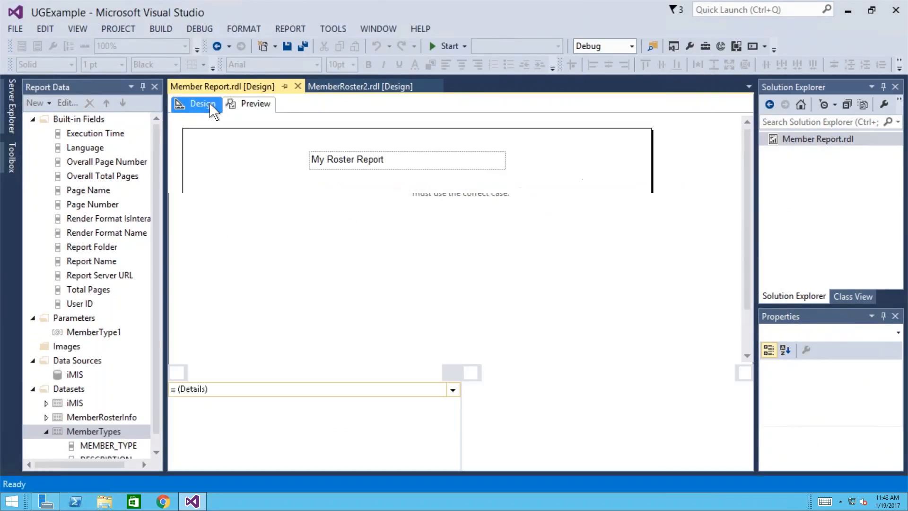
- Rename the MemberTypes dataset to MemberType, preview and save the report, then minimize Visual Studio
{"action": "right_click", "coordinate": [102, 432]}
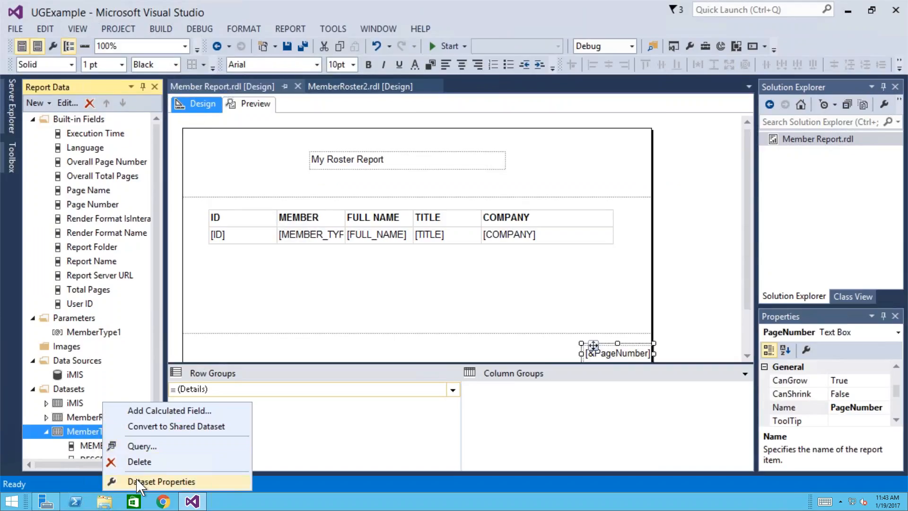
{"action": "left_click", "coordinate": [137, 483]}
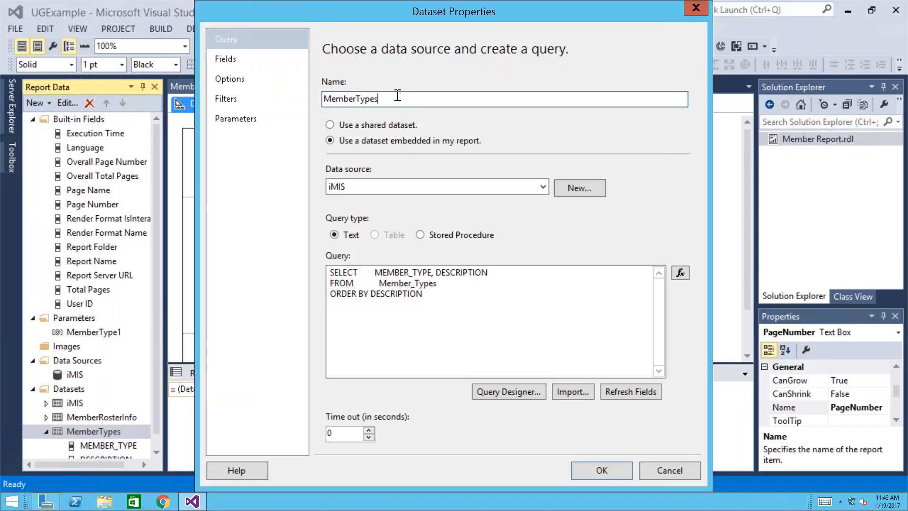
{"action": "left_click", "coordinate": [593, 475]}
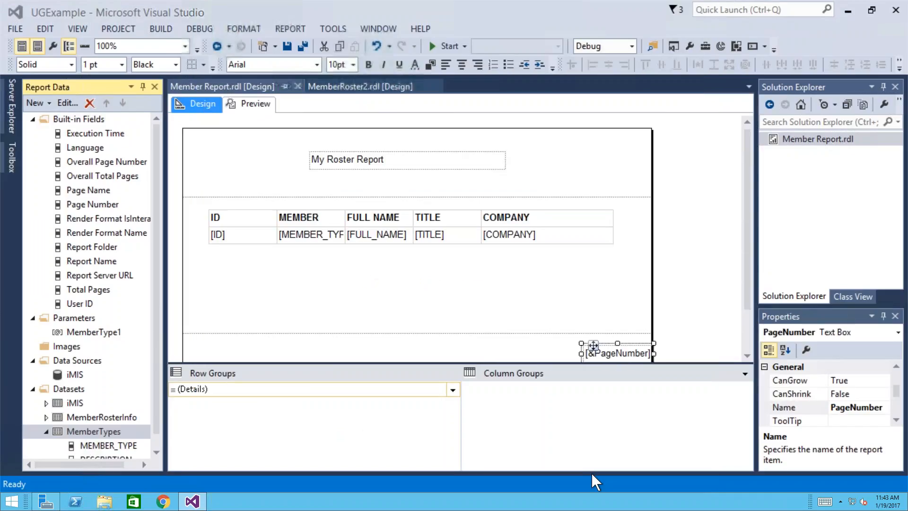
{"action": "left_click", "coordinate": [255, 105]}
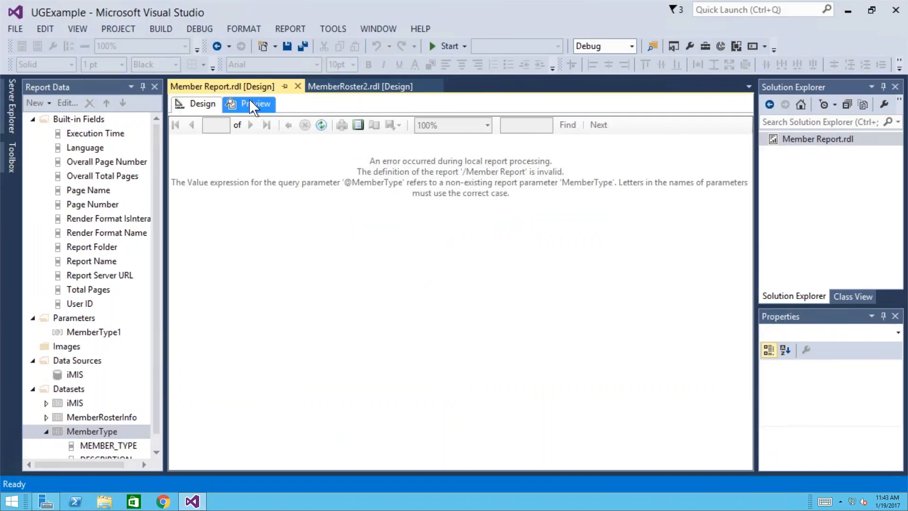
{"action": "left_click", "coordinate": [287, 47]}
{"action": "left_click", "coordinate": [847, 13]}
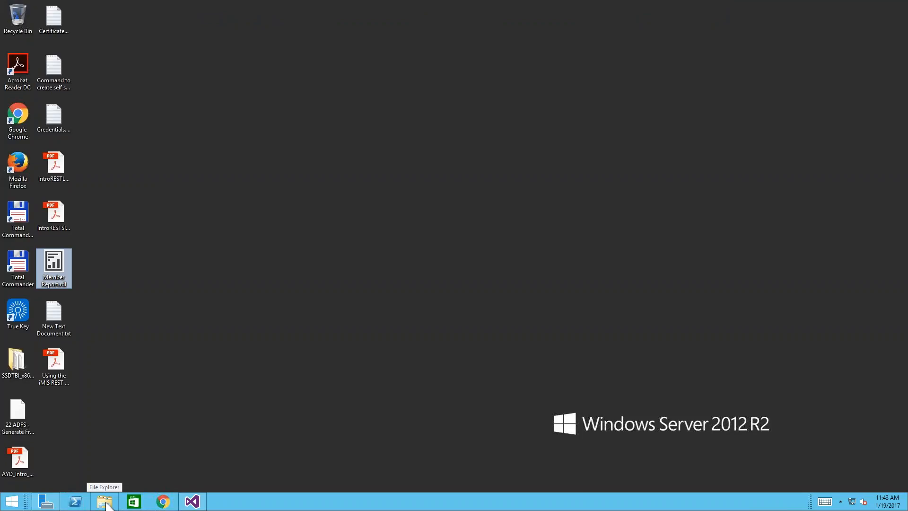
- Restore Visual Studio and copy the projects folder path from the Open Project/Solution dialog
{"action": "left_click", "coordinate": [192, 501]}
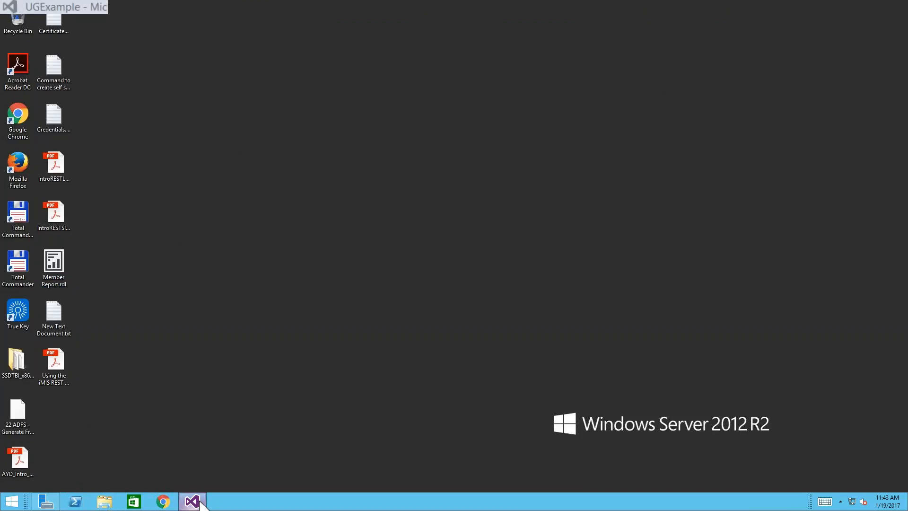
{"action": "left_click", "coordinate": [14, 30]}
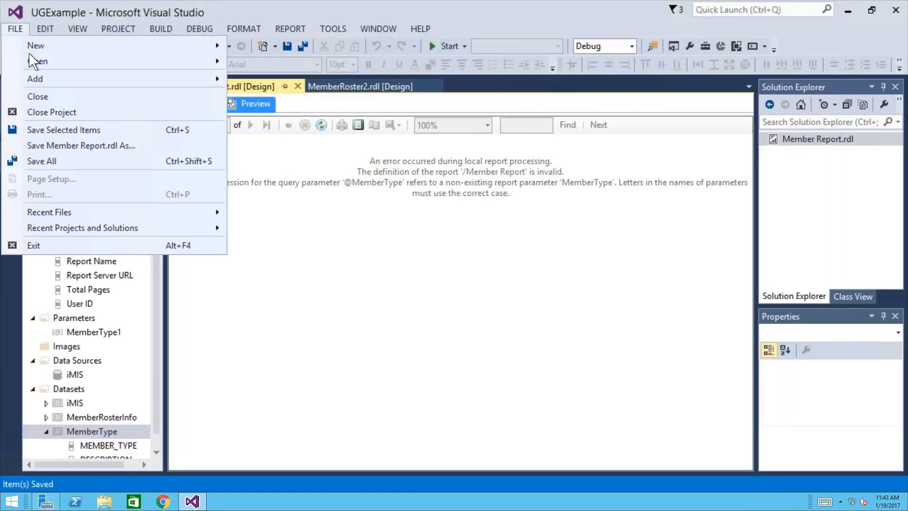
{"action": "mouse_move", "coordinate": [34, 63]}
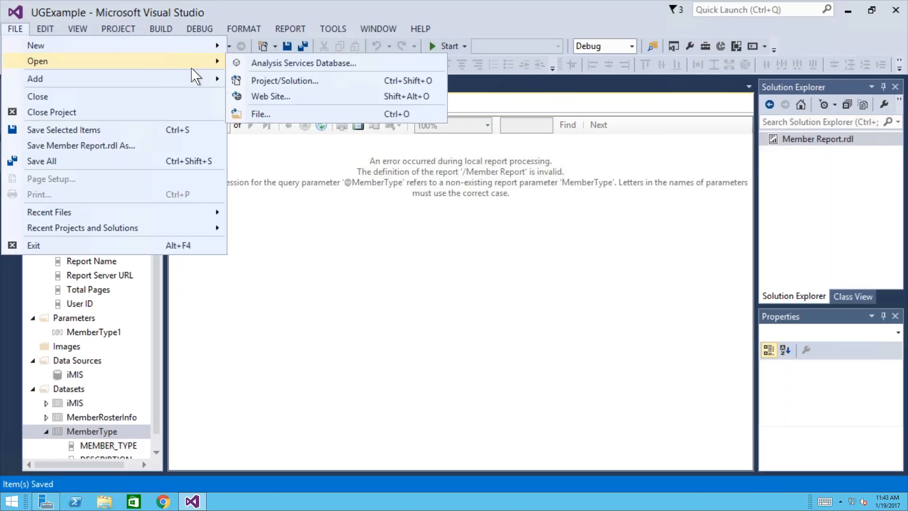
{"action": "left_click", "coordinate": [265, 87]}
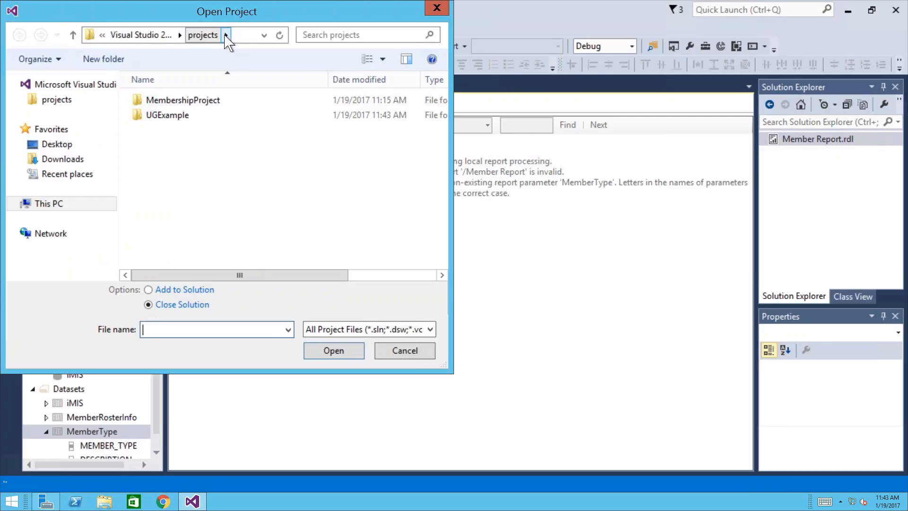
{"action": "left_click", "coordinate": [249, 38]}
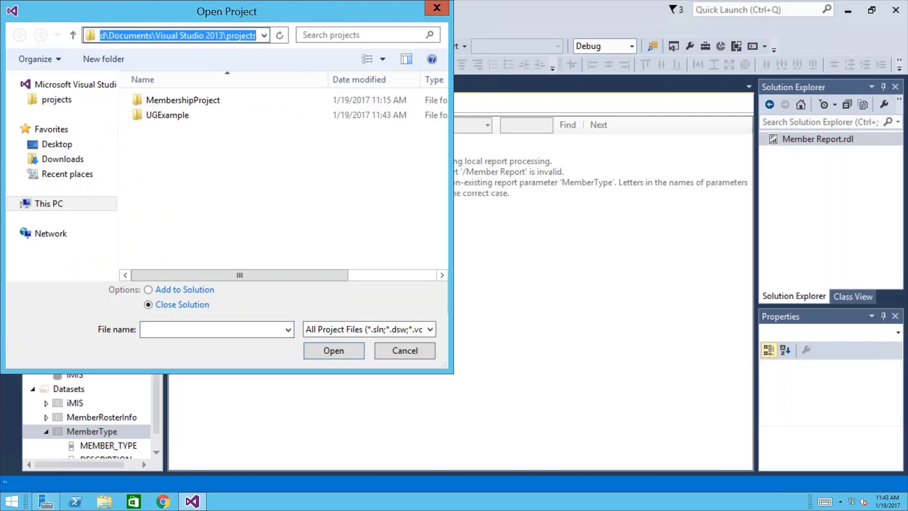
{"action": "left_click", "coordinate": [437, 10]}
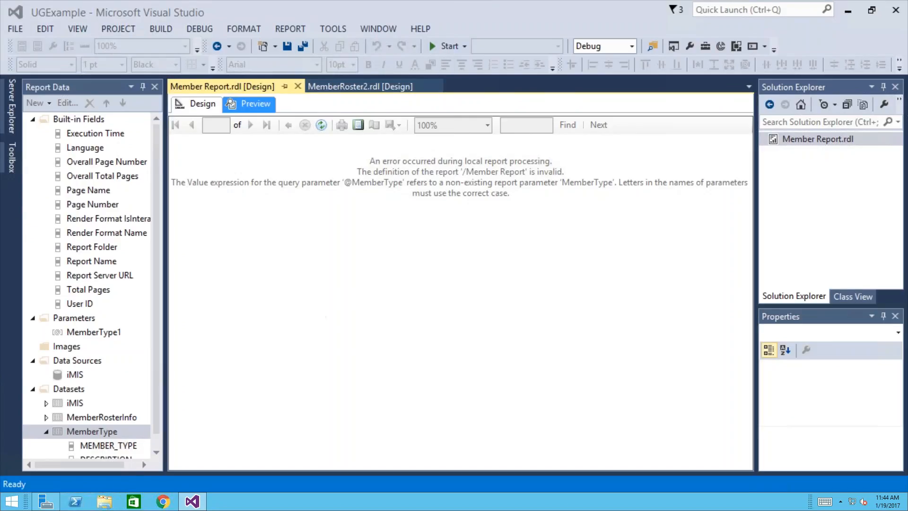
{"action": "key", "text": "super+e"}
- Navigate File Explorer to the pasted projects folder path and open the UGExample folder
{"action": "left_click", "coordinate": [371, 91]}
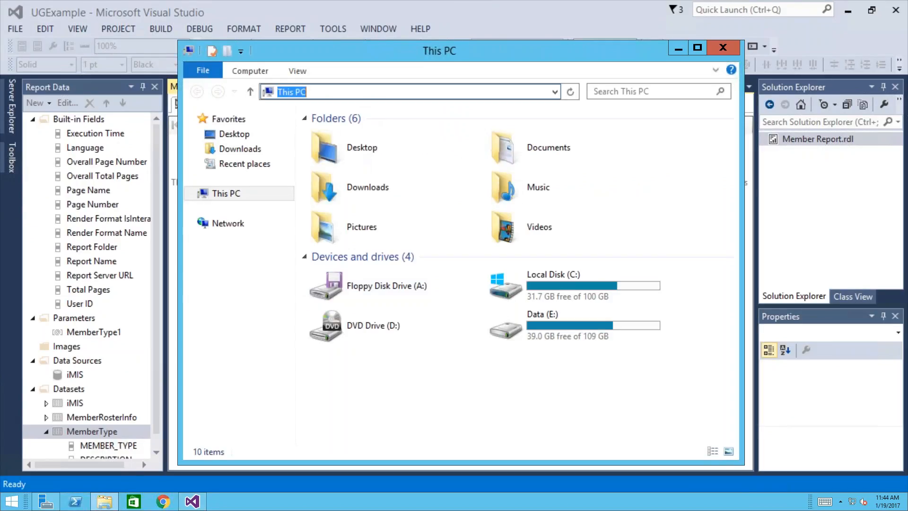
{"action": "key", "text": "Return"}
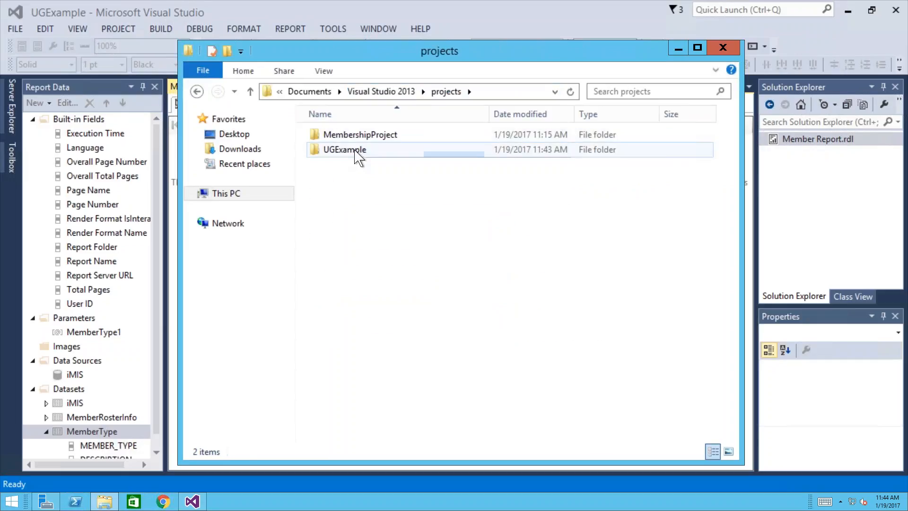
{"action": "double_click", "coordinate": [358, 152]}
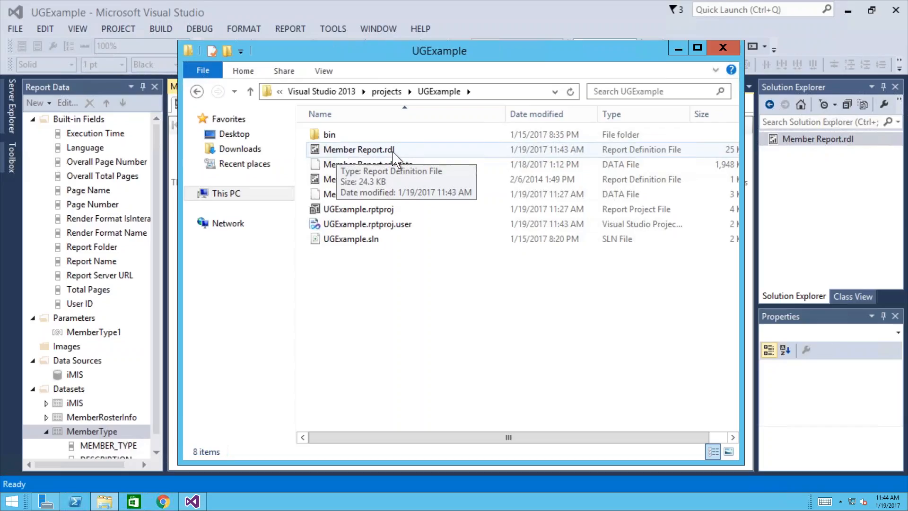
- Select Member Report.rdl, then close File Explorer and minimize Visual Studio
{"action": "left_click", "coordinate": [438, 158]}
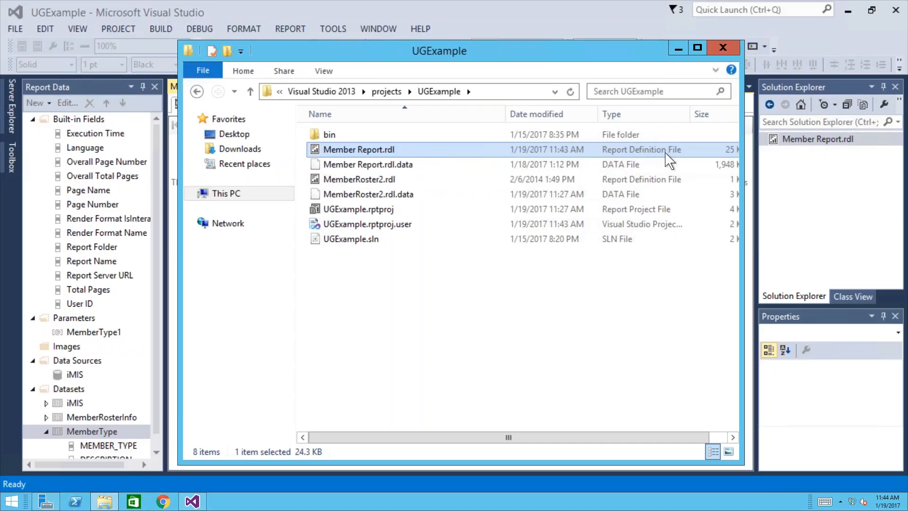
{"action": "left_click", "coordinate": [723, 47]}
{"action": "left_click", "coordinate": [848, 11]}
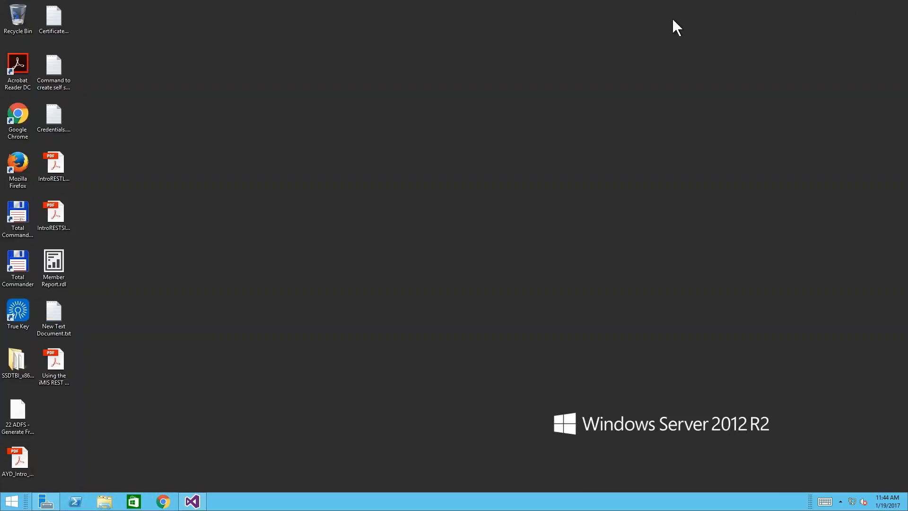
- Launch Chrome, go to the UG Staff Site bookmark, and dismiss the Restore pages prompt
{"action": "left_click", "coordinate": [62, 260]}
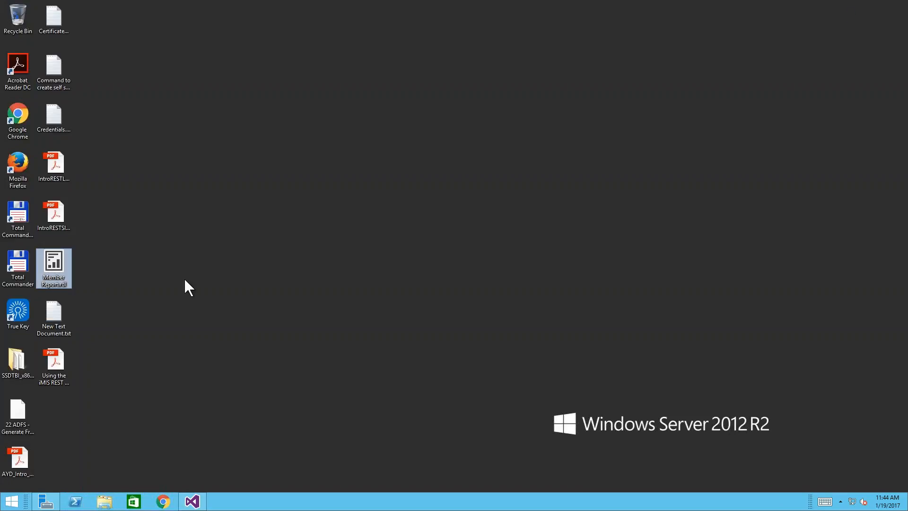
{"action": "left_click", "coordinate": [161, 500]}
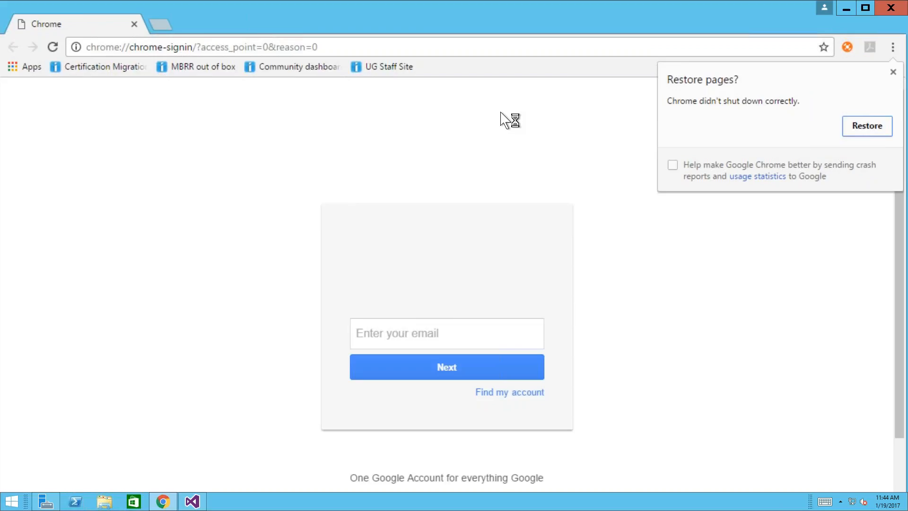
{"action": "left_click", "coordinate": [392, 69]}
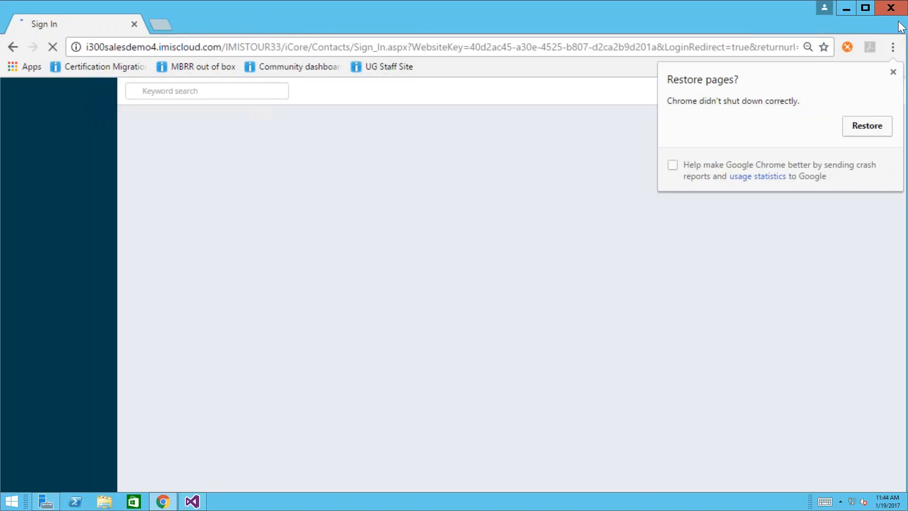
{"action": "left_click", "coordinate": [894, 73]}
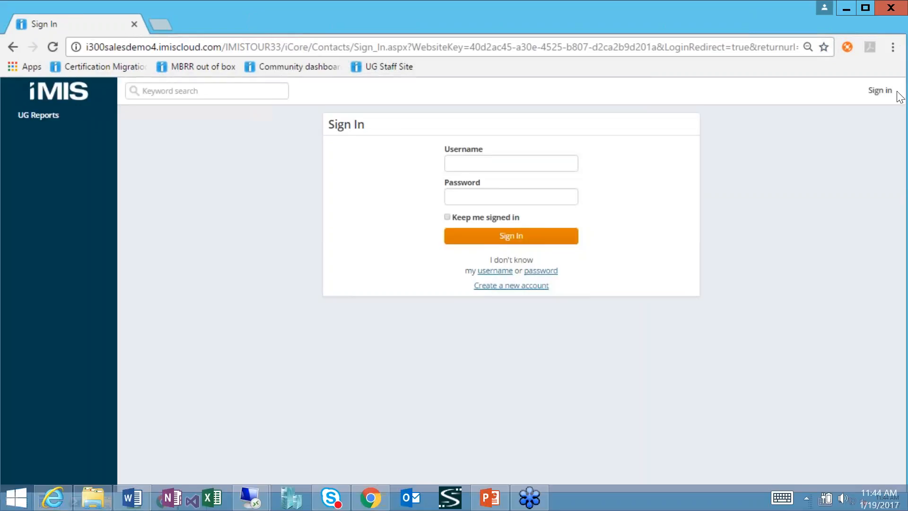
- Sign in to iMIS with the staff username and password
{"action": "left_click", "coordinate": [517, 164]}
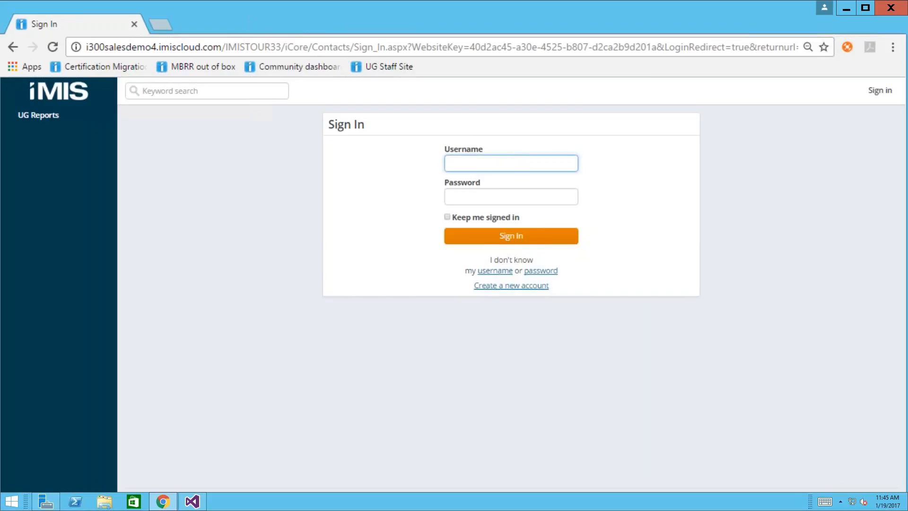
{"action": "type", "text": "brianm"}
{"action": "key", "text": "Tab"}
{"action": "type", "text": "•••••••"}
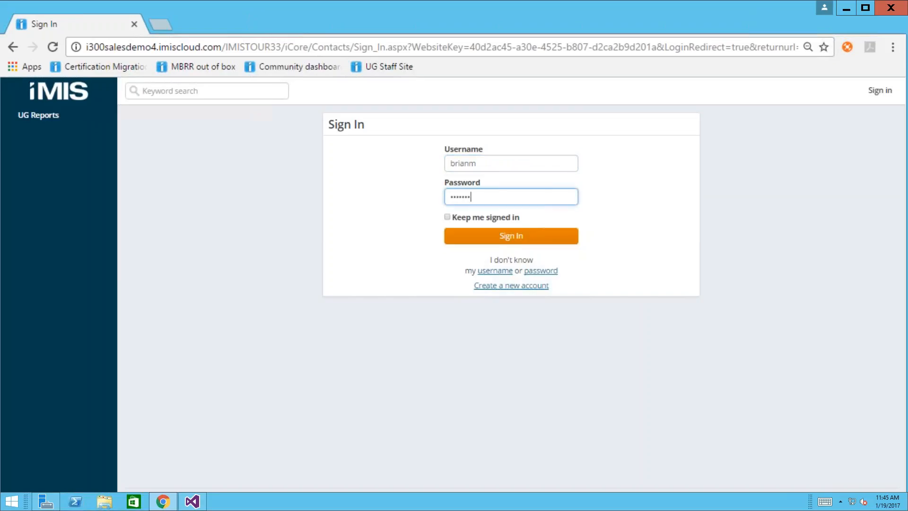
{"action": "key", "text": "Return"}
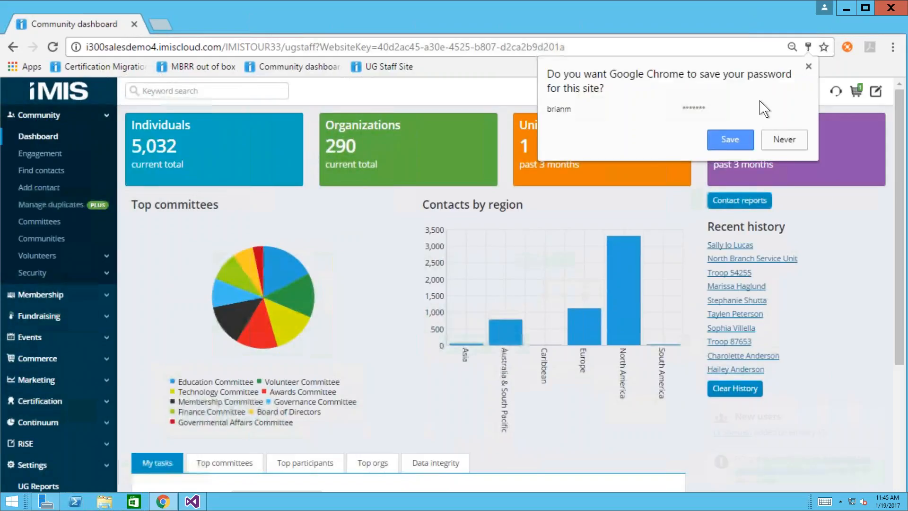
- Decline saving the password and expand RiSE in the sidebar to reach Manage sitemaps
{"action": "left_click", "coordinate": [783, 141]}
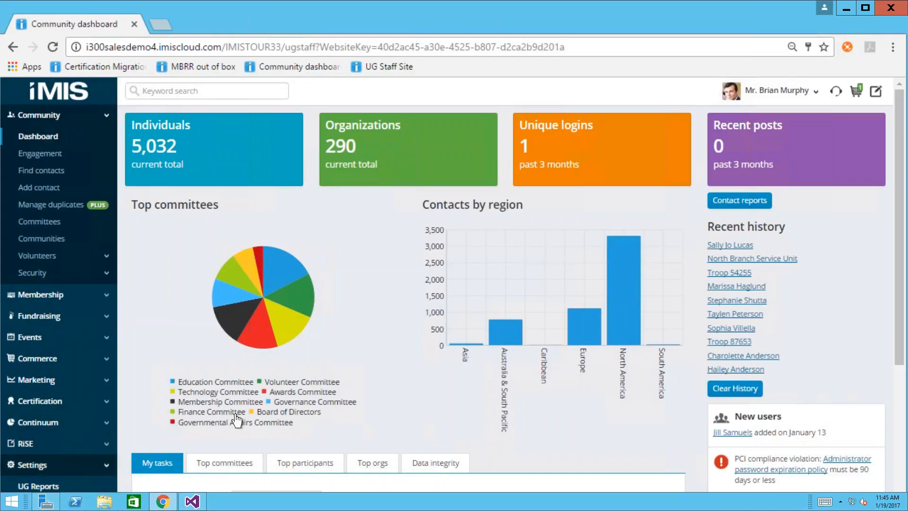
{"action": "left_click", "coordinate": [42, 448]}
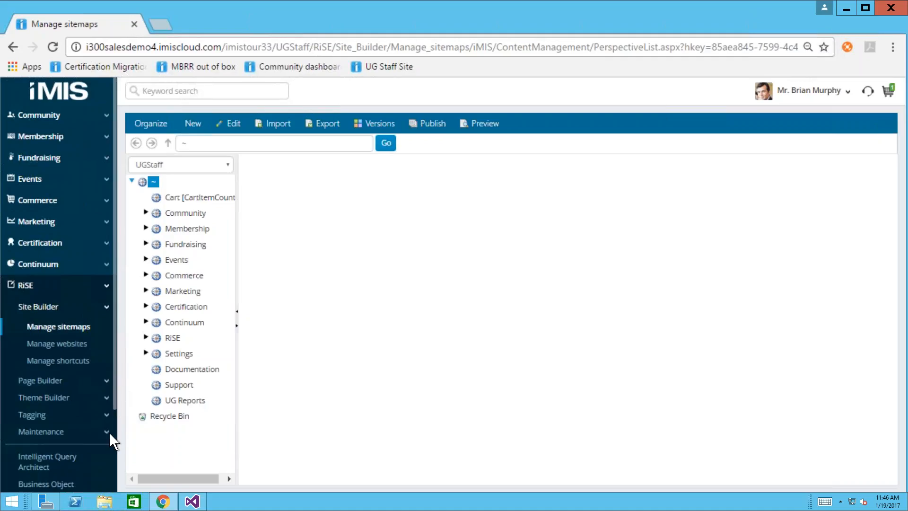
{"action": "scroll", "coordinate": [109, 444], "scroll_direction": "down", "scroll_amount": 1}
{"action": "scroll", "coordinate": [111, 473], "scroll_direction": "down", "scroll_amount": 2}
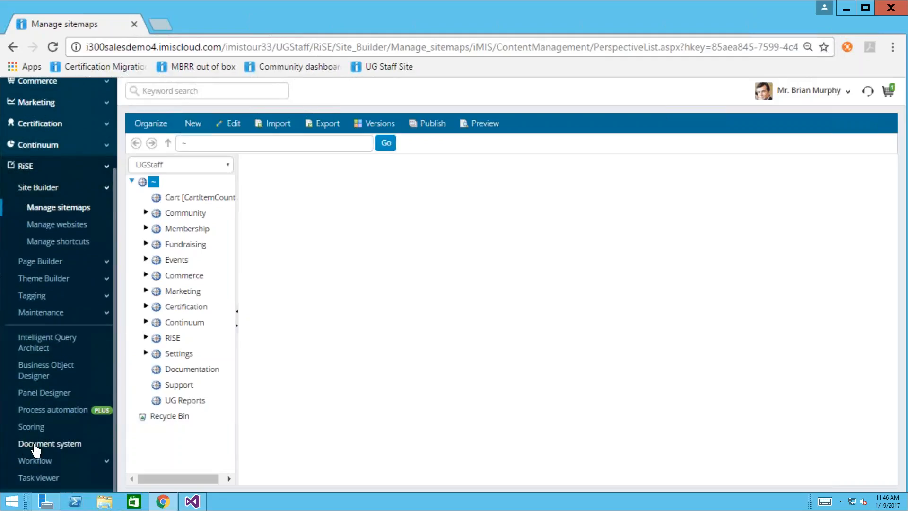
- In the Document system's iMIS User Group folder, create a new Reporting Services Template document
{"action": "left_click", "coordinate": [46, 445]}
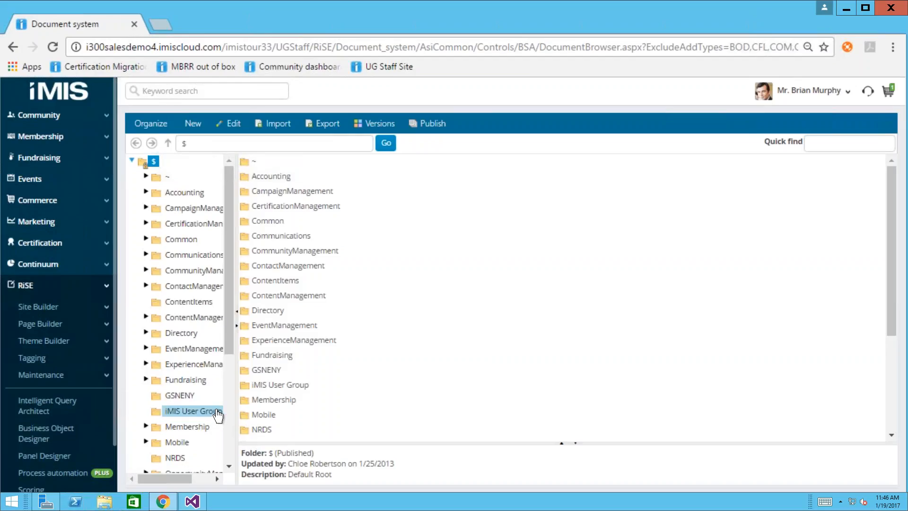
{"action": "left_click", "coordinate": [184, 414]}
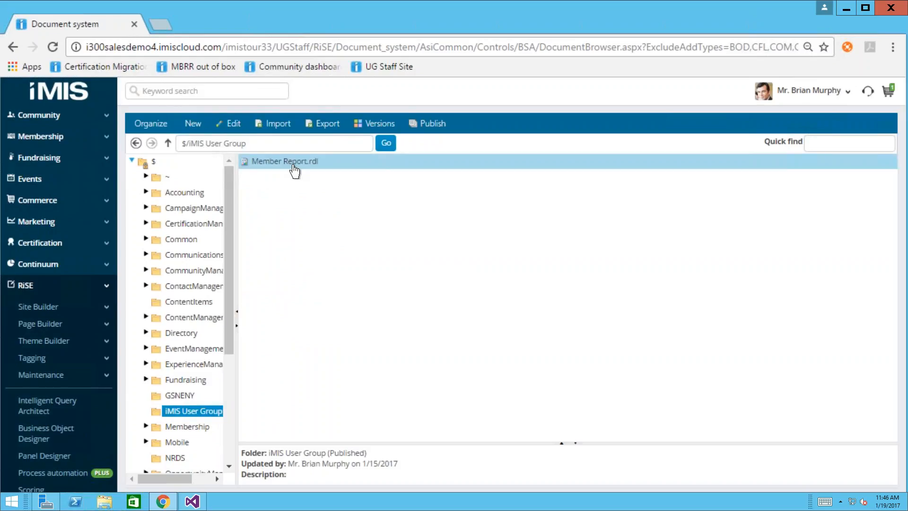
{"action": "left_click", "coordinate": [202, 125]}
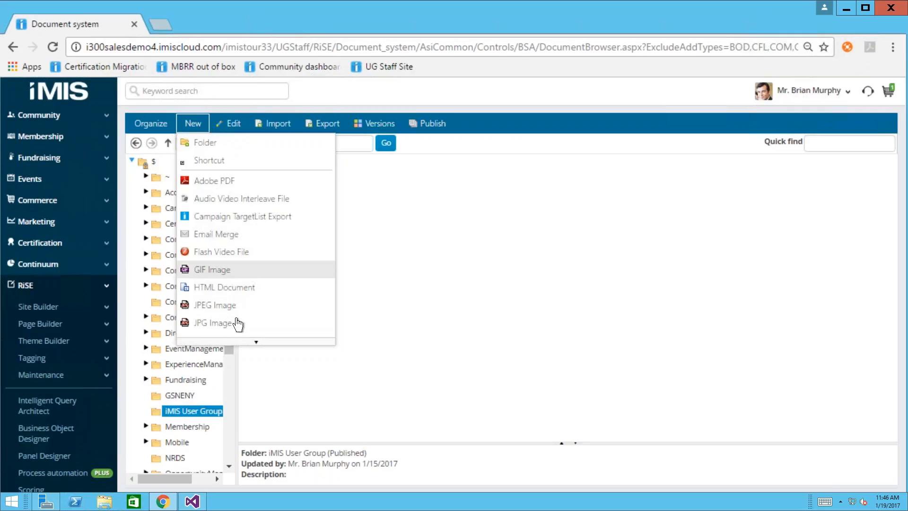
{"action": "mouse_move", "coordinate": [258, 347]}
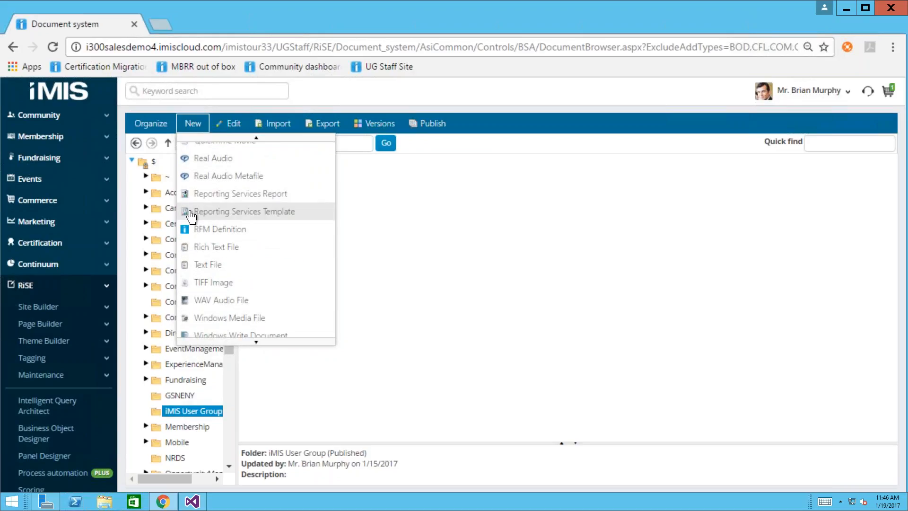
{"action": "left_click", "coordinate": [259, 212]}
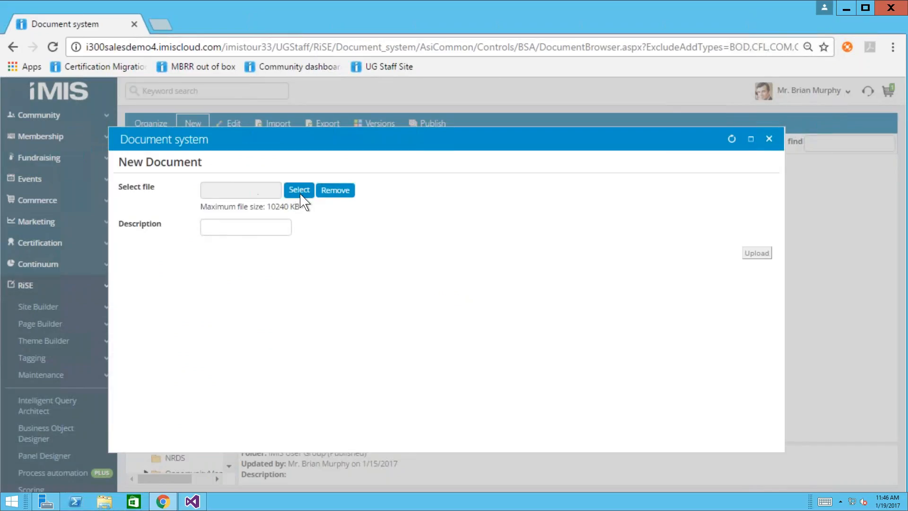
- Browse the Desktop for Member Report.rdl in the file picker, then cancel and close the New Document form
{"action": "left_click", "coordinate": [304, 194]}
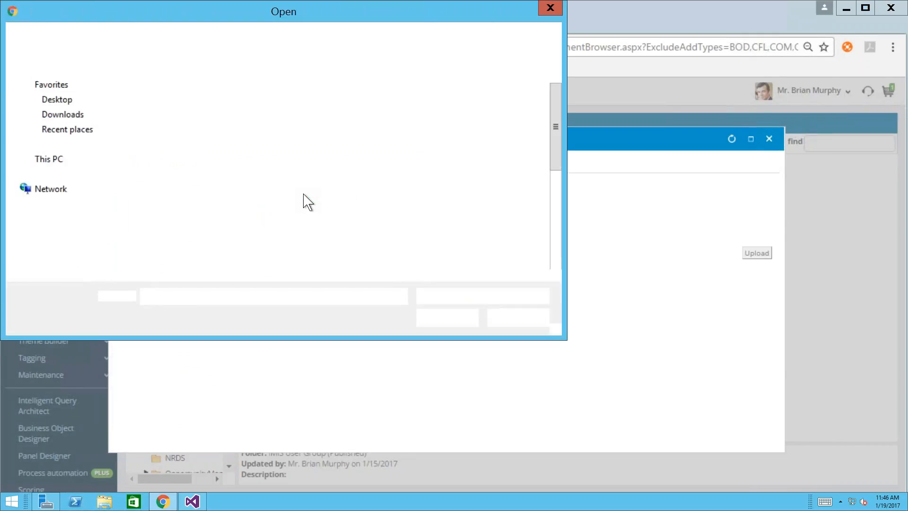
{"action": "left_click", "coordinate": [62, 99]}
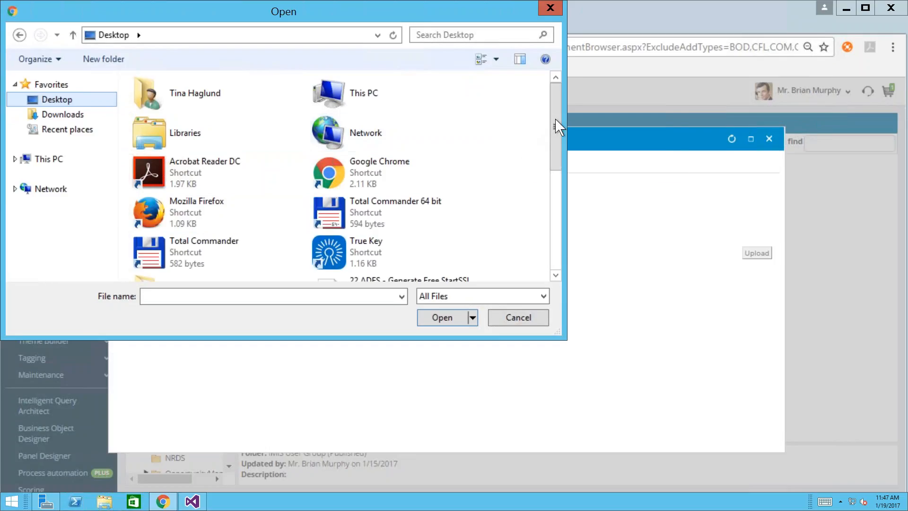
{"action": "scroll", "coordinate": [557, 176], "scroll_direction": "down", "scroll_amount": 4}
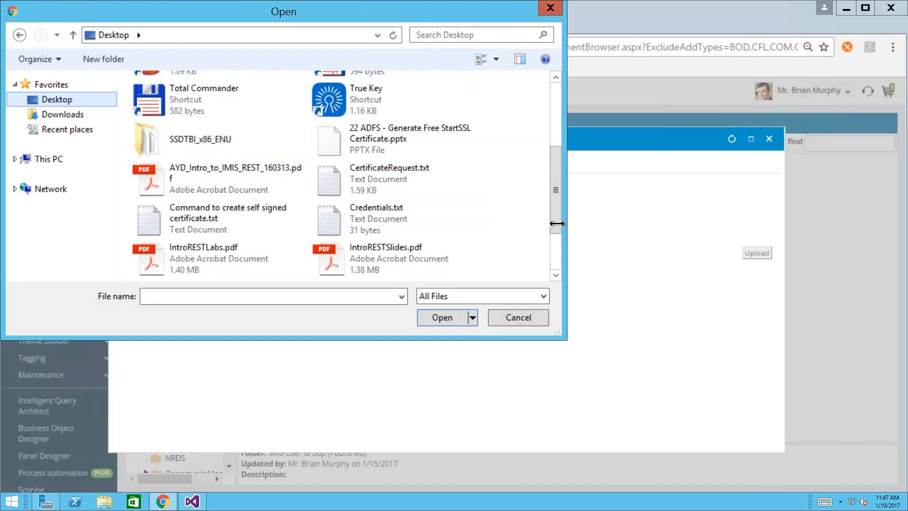
{"action": "left_click", "coordinate": [556, 277]}
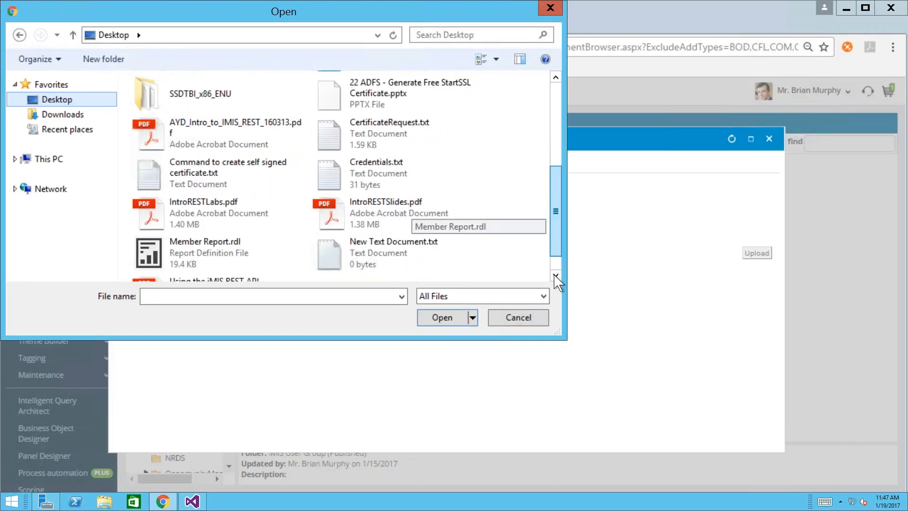
{"action": "left_click", "coordinate": [556, 276]}
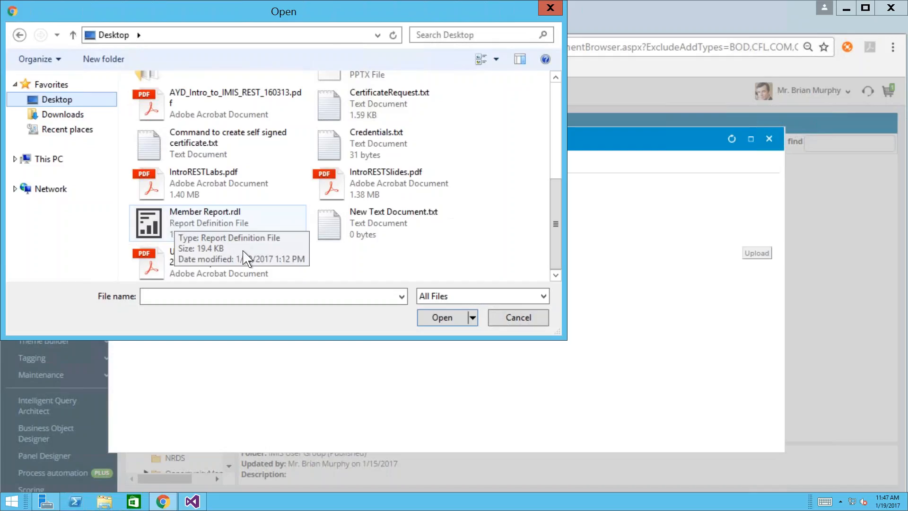
{"action": "left_click", "coordinate": [532, 318]}
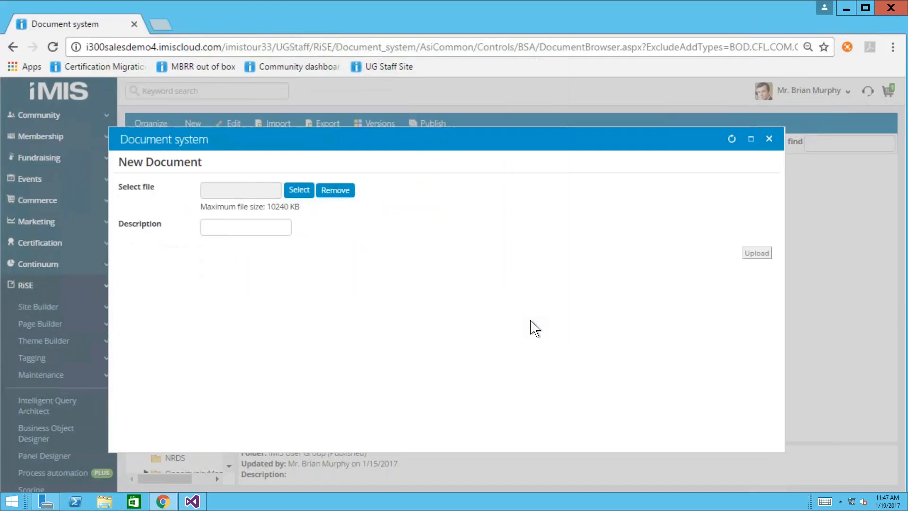
{"action": "left_click", "coordinate": [769, 139]}
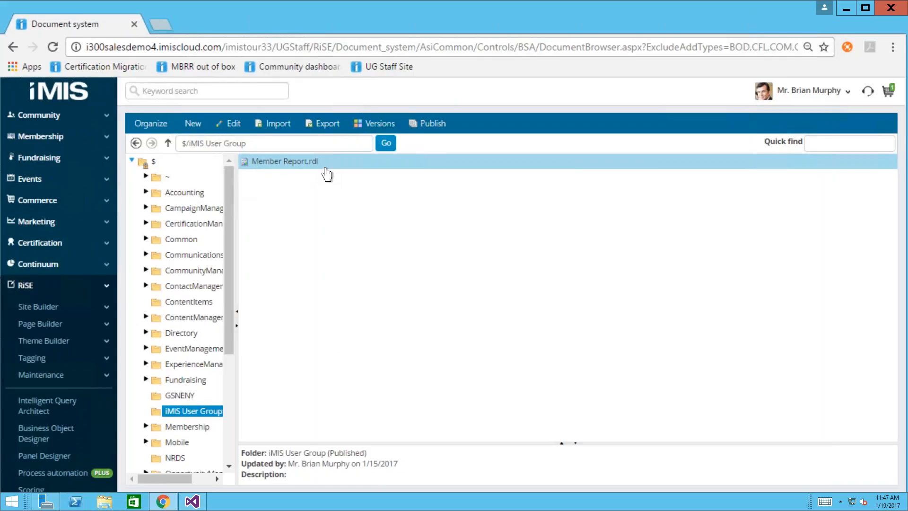
- Go to Page Builder's Manage content and open the UGStaff Member Roster item for editing
{"action": "left_click", "coordinate": [43, 325]}
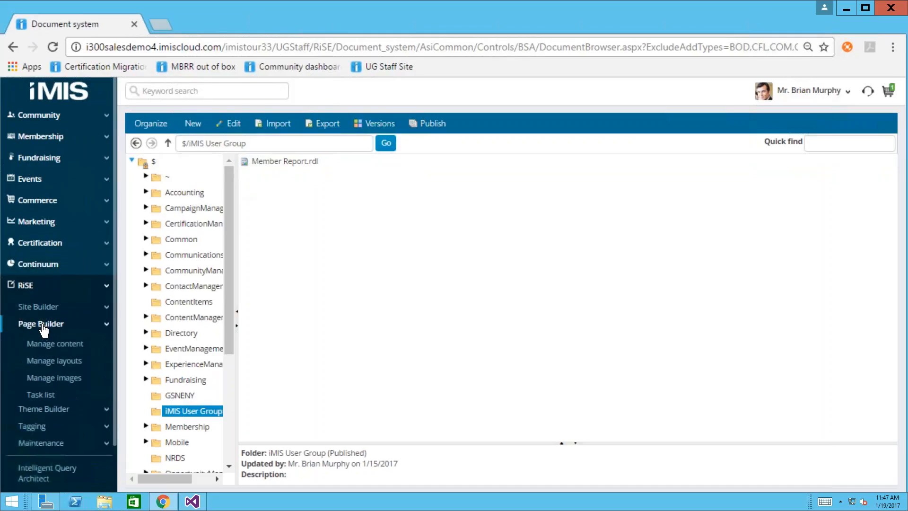
{"action": "left_click", "coordinate": [76, 344]}
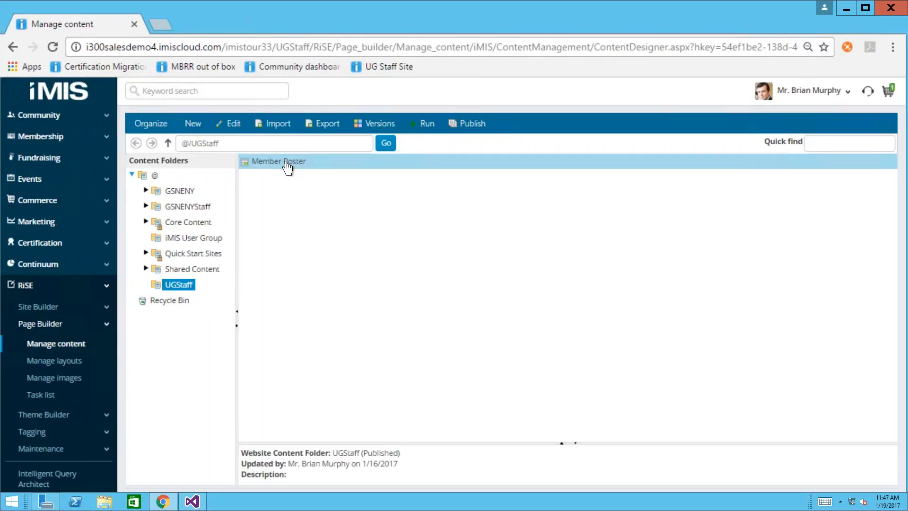
{"action": "left_click", "coordinate": [192, 124]}
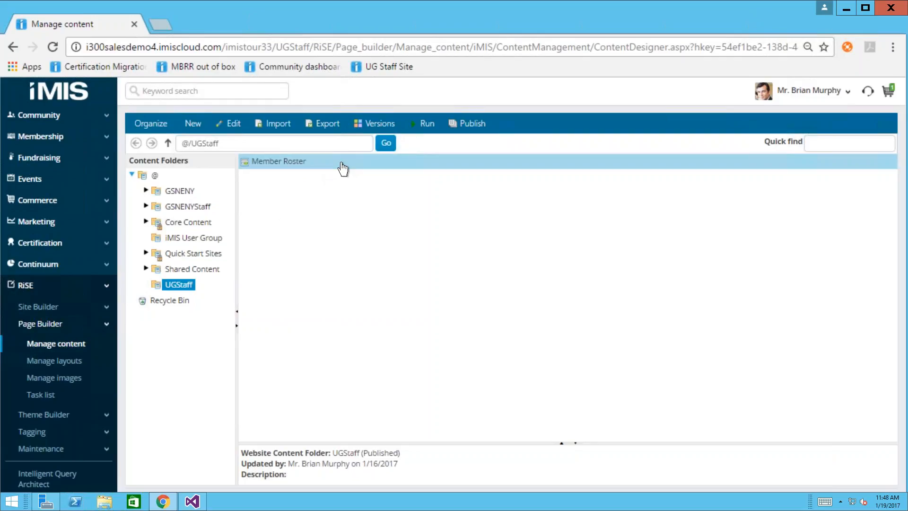
{"action": "left_click", "coordinate": [343, 164]}
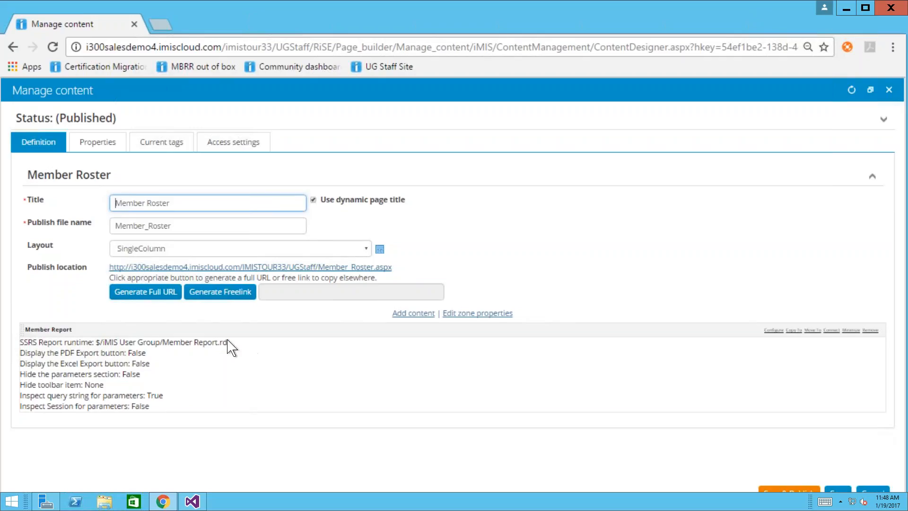
- Browse the Utility content types down to SSRS Report, close the gallery, and open the Member Report part's settings
{"action": "left_click", "coordinate": [423, 314]}
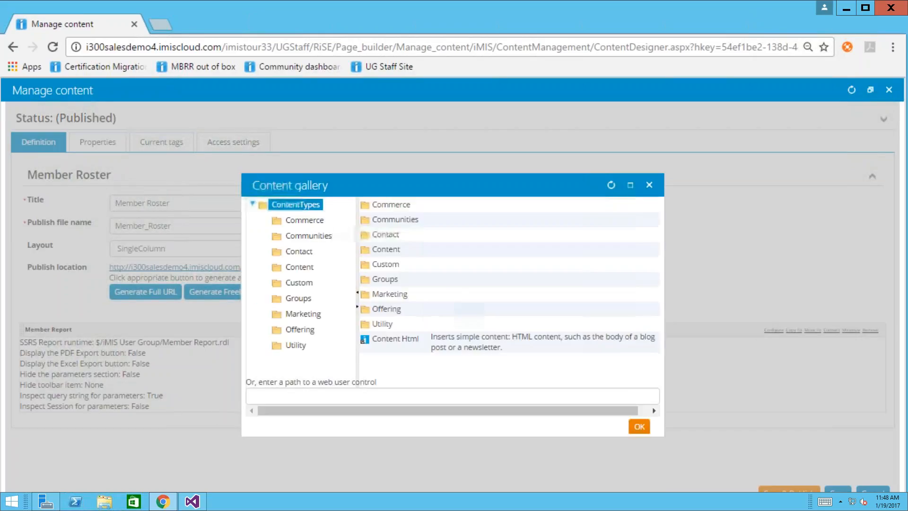
{"action": "left_click", "coordinate": [396, 327]}
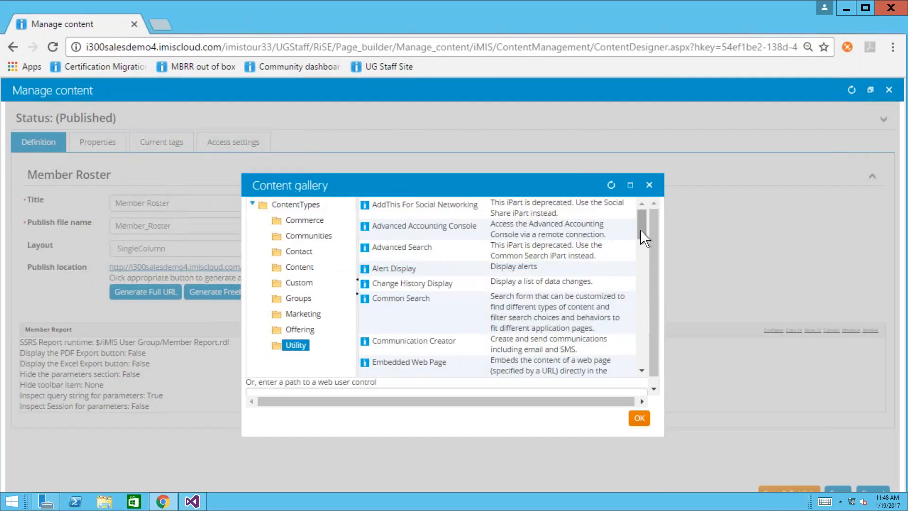
{"action": "scroll", "coordinate": [642, 326], "scroll_direction": "down", "scroll_amount": 1}
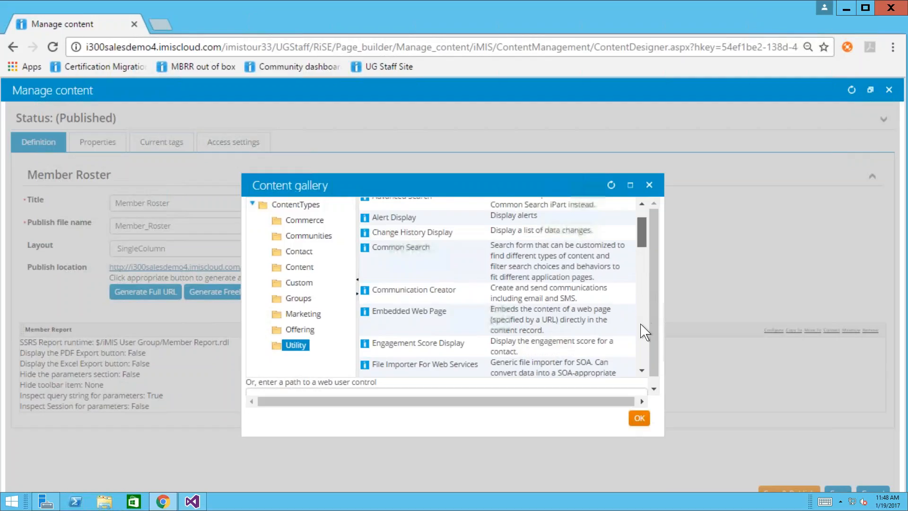
{"action": "scroll", "coordinate": [642, 372], "scroll_direction": "down", "scroll_amount": 4}
{"action": "scroll", "coordinate": [644, 376], "scroll_direction": "down", "scroll_amount": 3}
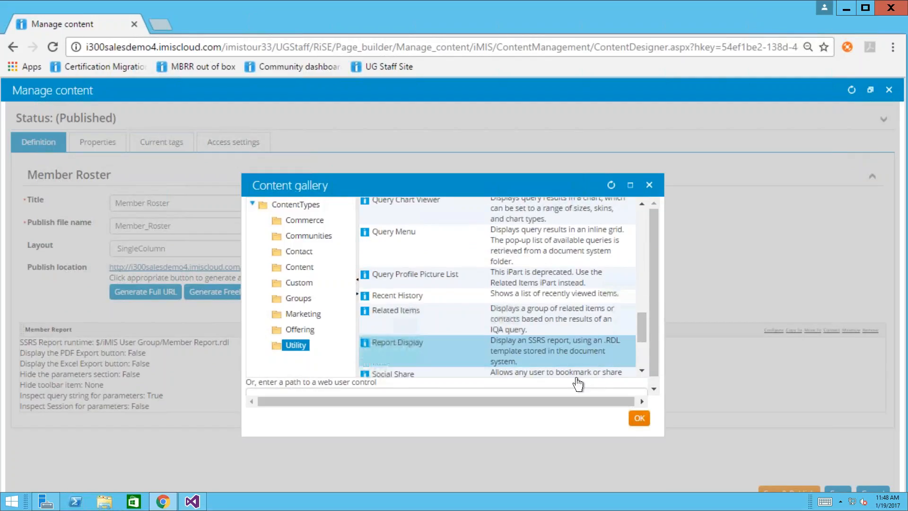
{"action": "scroll", "coordinate": [645, 379], "scroll_direction": "down", "scroll_amount": 2}
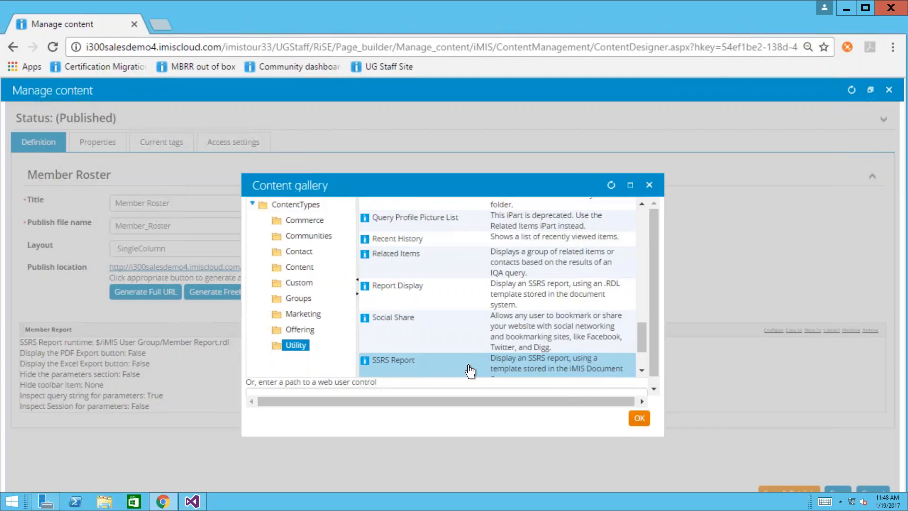
{"action": "left_click", "coordinate": [641, 371]}
{"action": "left_click", "coordinate": [641, 371]}
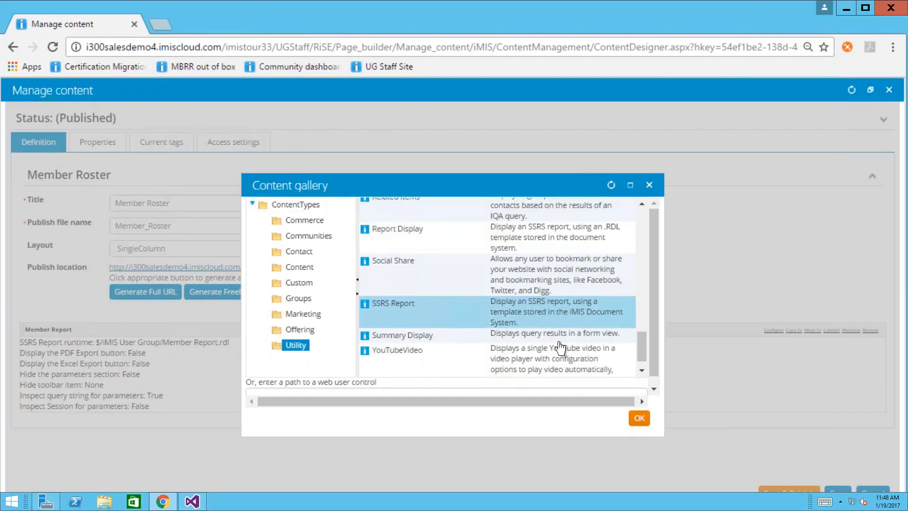
{"action": "left_click", "coordinate": [649, 186]}
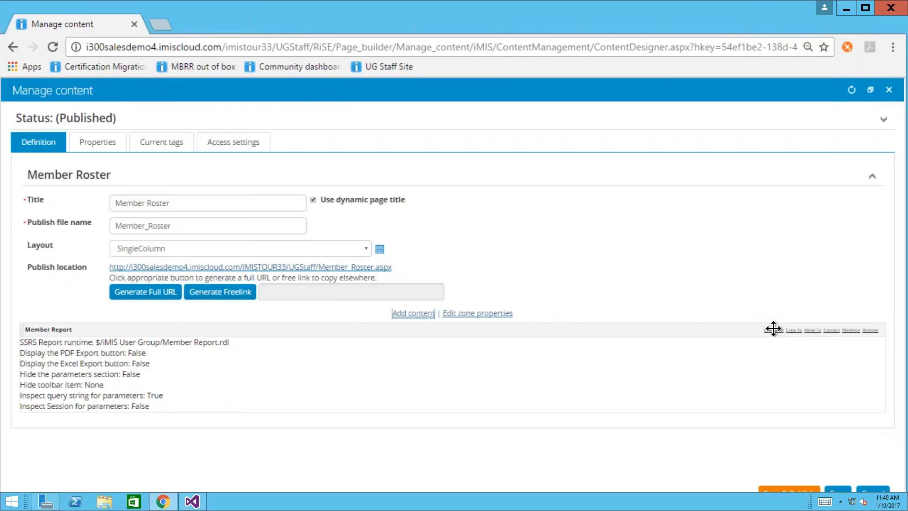
{"action": "left_click", "coordinate": [774, 330]}
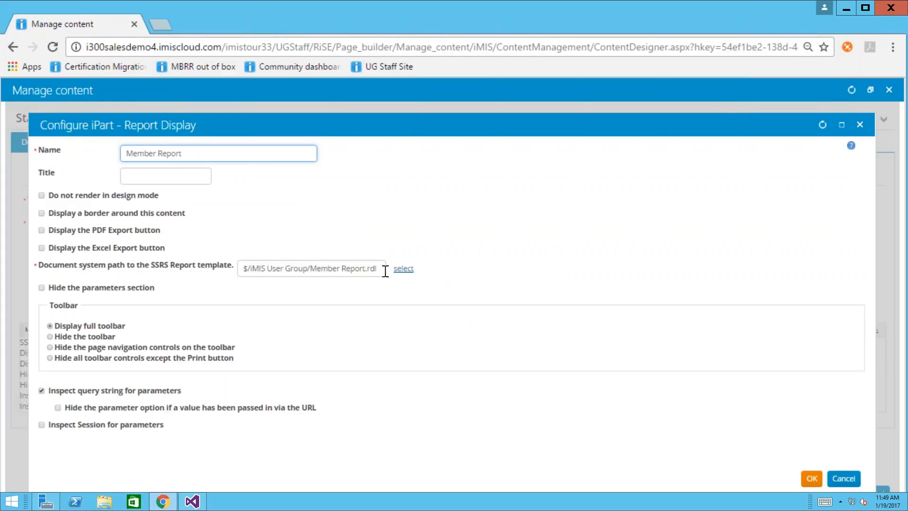
- Pick Member Report.rdl from the iMIS User Group folder as the template, then close the part settings
{"action": "left_click", "coordinate": [403, 268]}
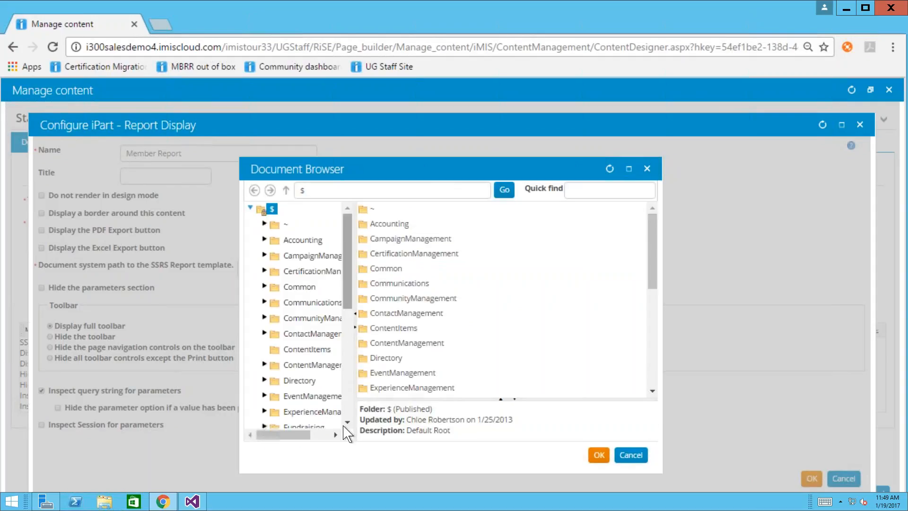
{"action": "scroll", "coordinate": [346, 428], "scroll_direction": "down", "scroll_amount": 10}
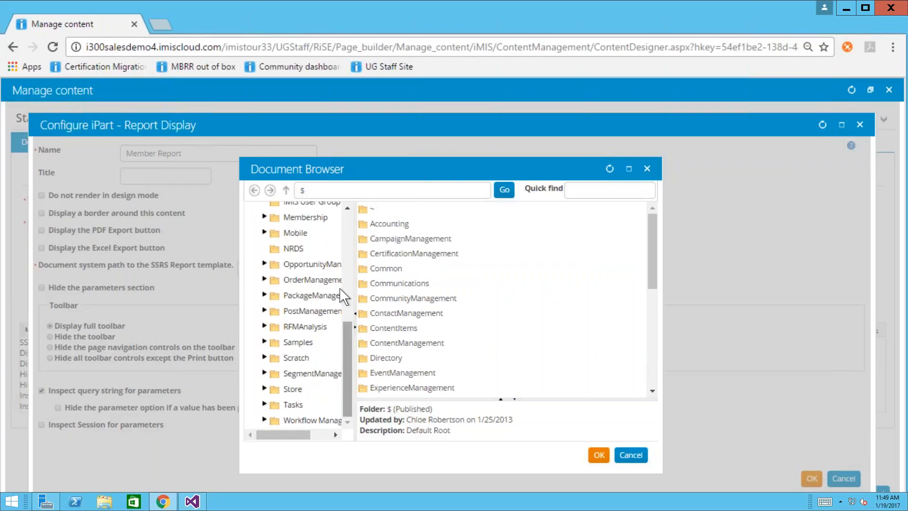
{"action": "scroll", "coordinate": [349, 208], "scroll_direction": "up", "scroll_amount": 2}
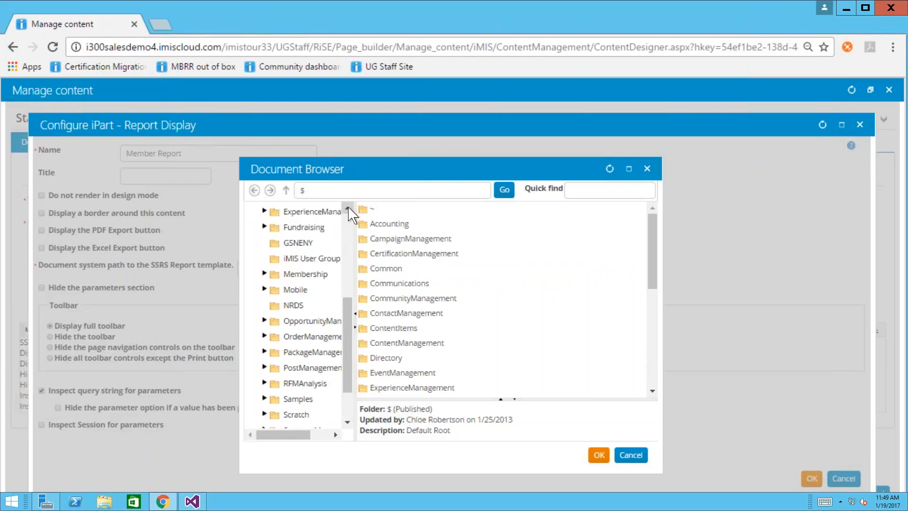
{"action": "left_click", "coordinate": [314, 260]}
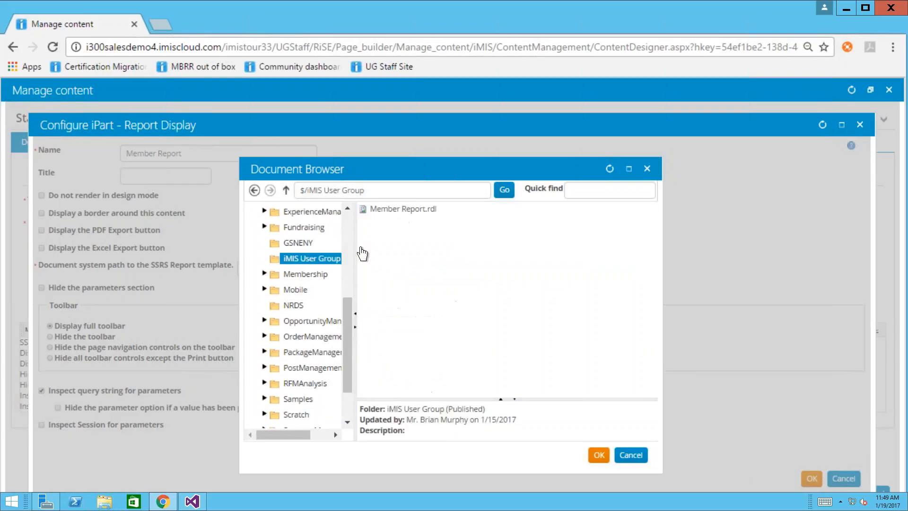
{"action": "left_click", "coordinate": [402, 210]}
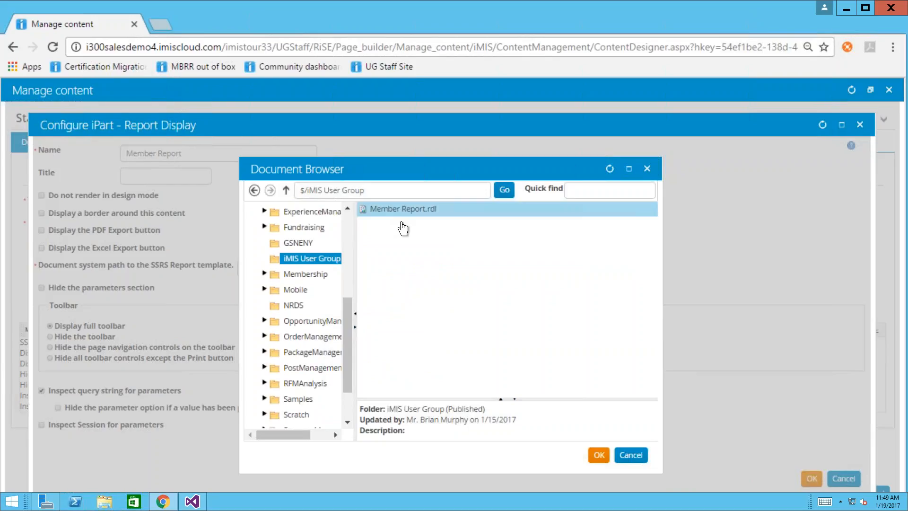
{"action": "left_click", "coordinate": [631, 455]}
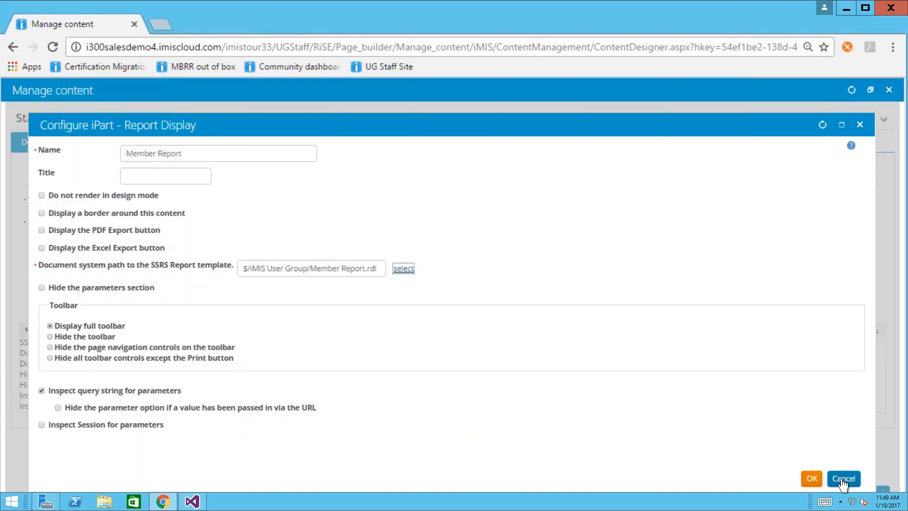
{"action": "left_click", "coordinate": [860, 125]}
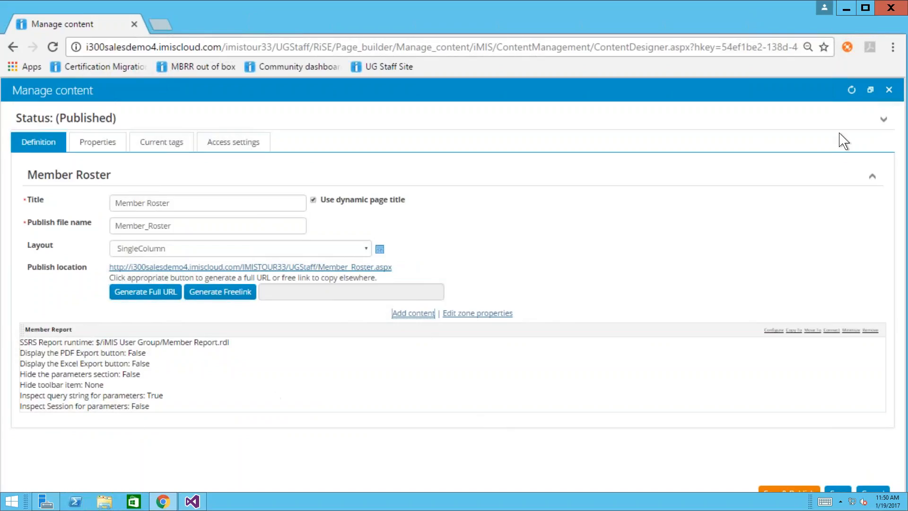
- Leave the Member Roster page editor without saving and toggle the RiSE navigation section
{"action": "left_click", "coordinate": [873, 492]}
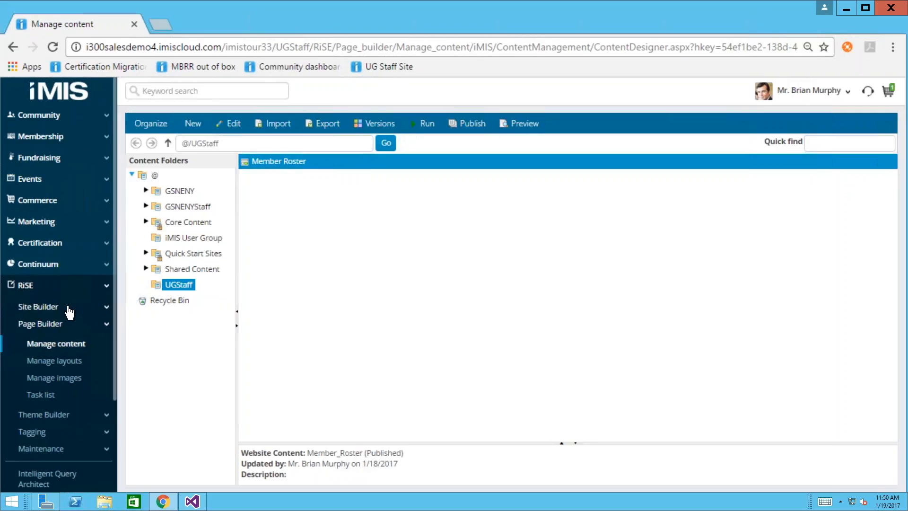
{"action": "left_click", "coordinate": [105, 287]}
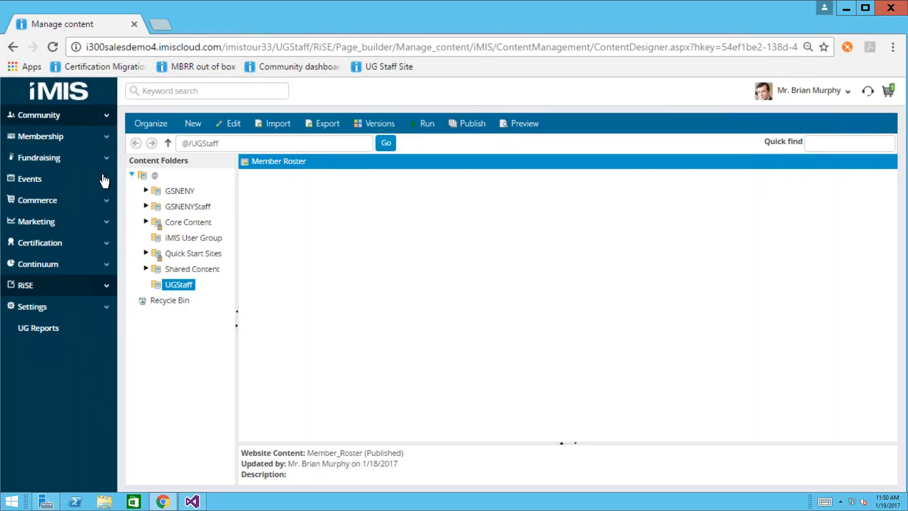
{"action": "left_click", "coordinate": [74, 291]}
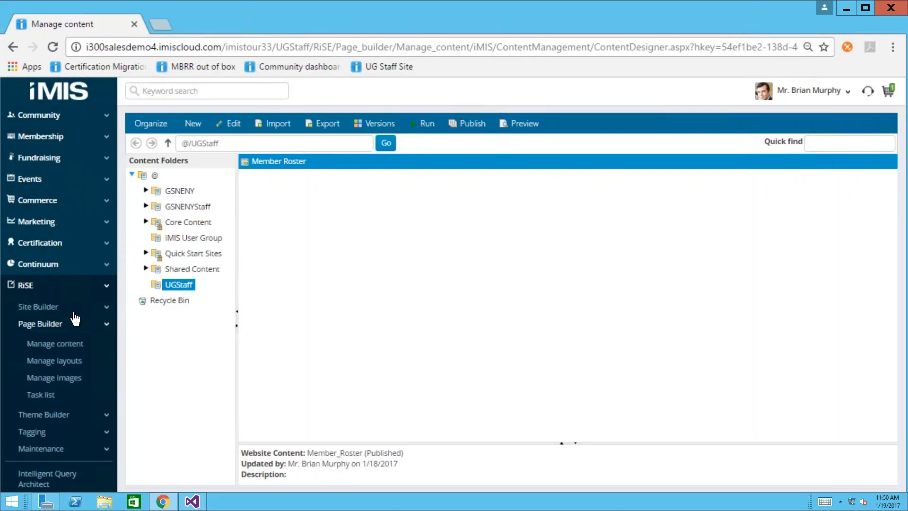
- Show the UGStaff sitemap in Site Builder's Manage sitemaps and start a new Website Navigation Item
{"action": "left_click", "coordinate": [74, 312]}
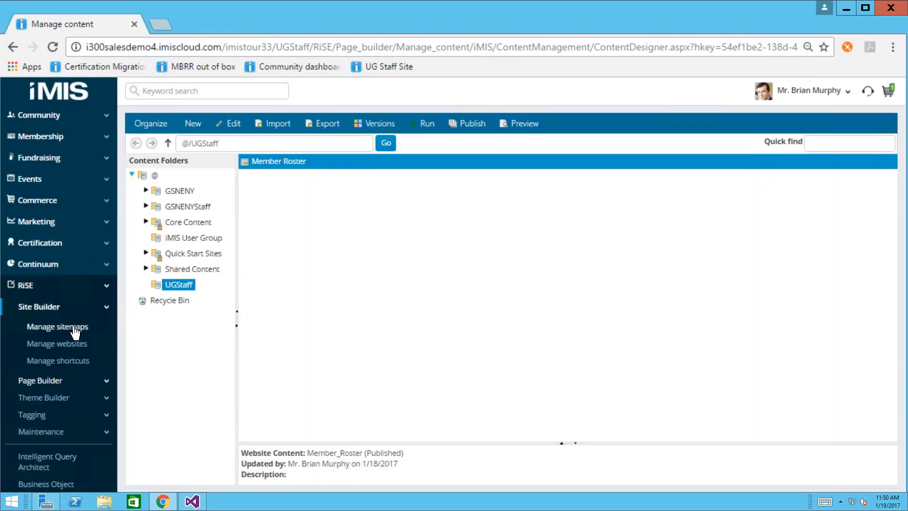
{"action": "left_click", "coordinate": [74, 327]}
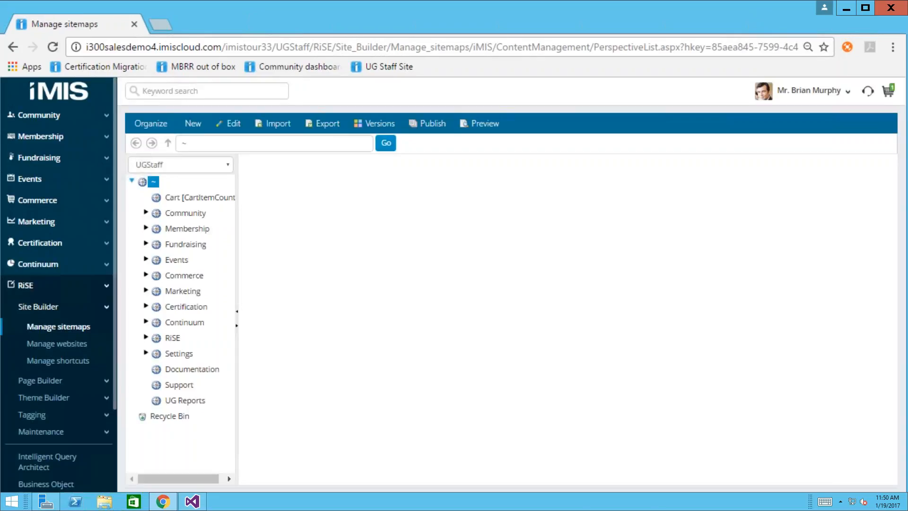
{"action": "left_click", "coordinate": [175, 169]}
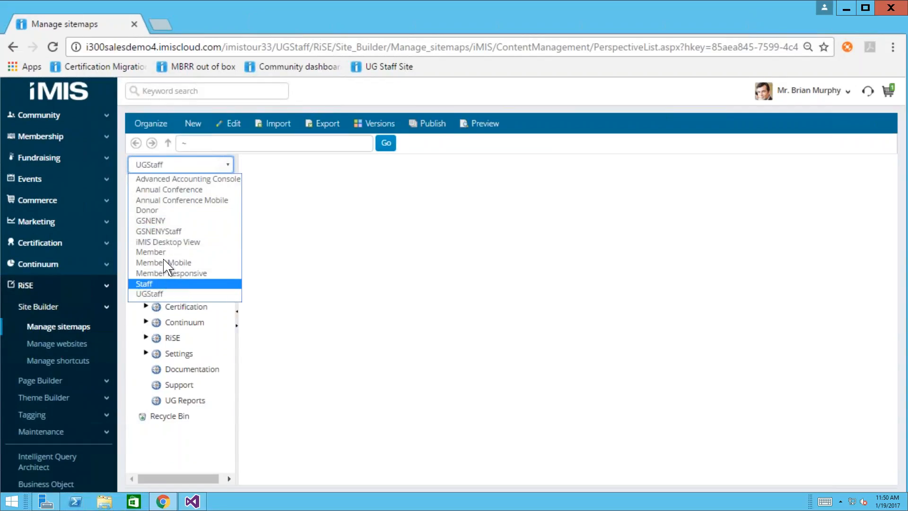
{"action": "left_click", "coordinate": [150, 294]}
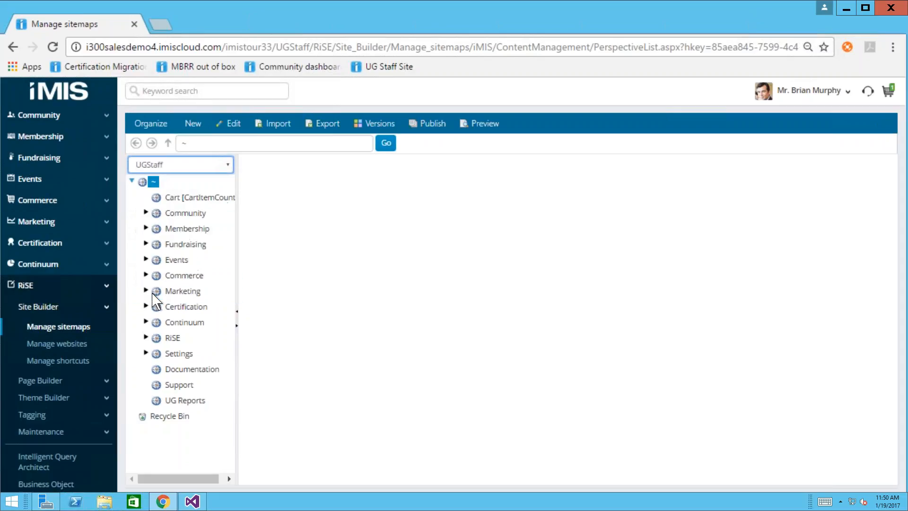
{"action": "left_click", "coordinate": [193, 128]}
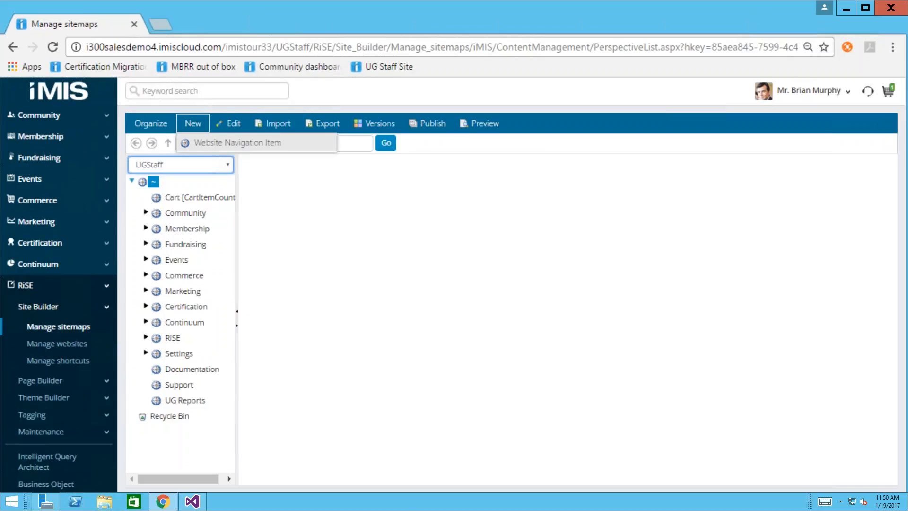
{"action": "left_click", "coordinate": [245, 143]}
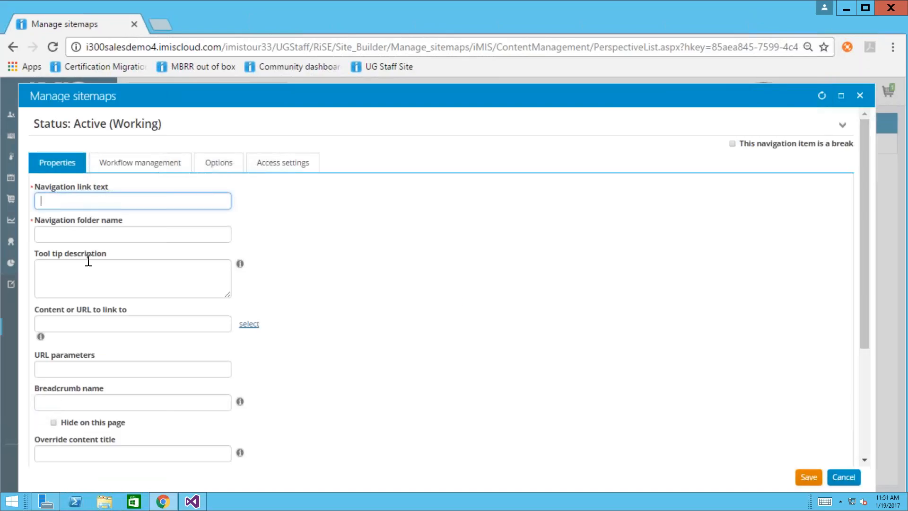
{"action": "left_click", "coordinate": [251, 327]}
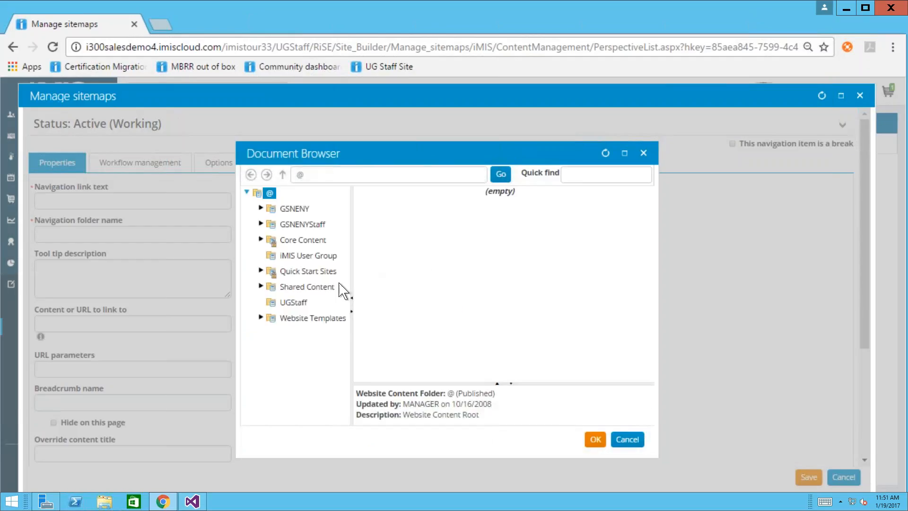
{"action": "left_click", "coordinate": [303, 302]}
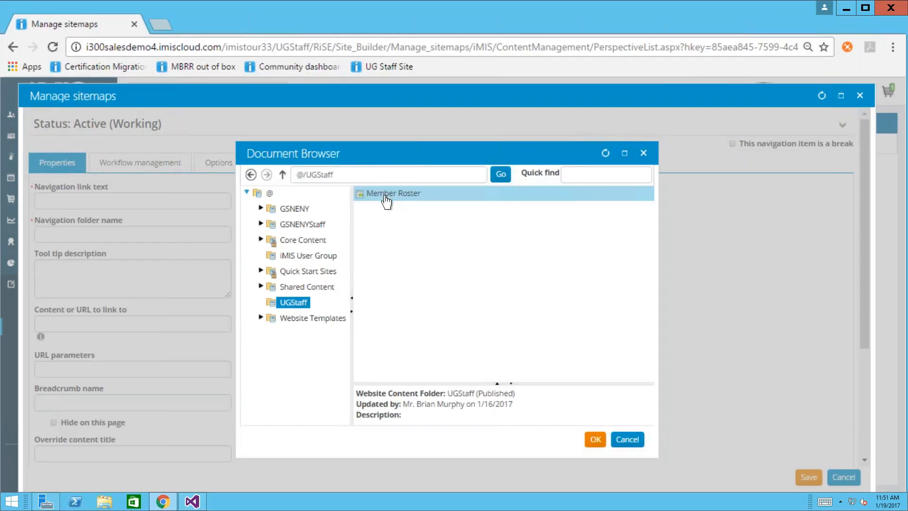
{"action": "left_click", "coordinate": [626, 439]}
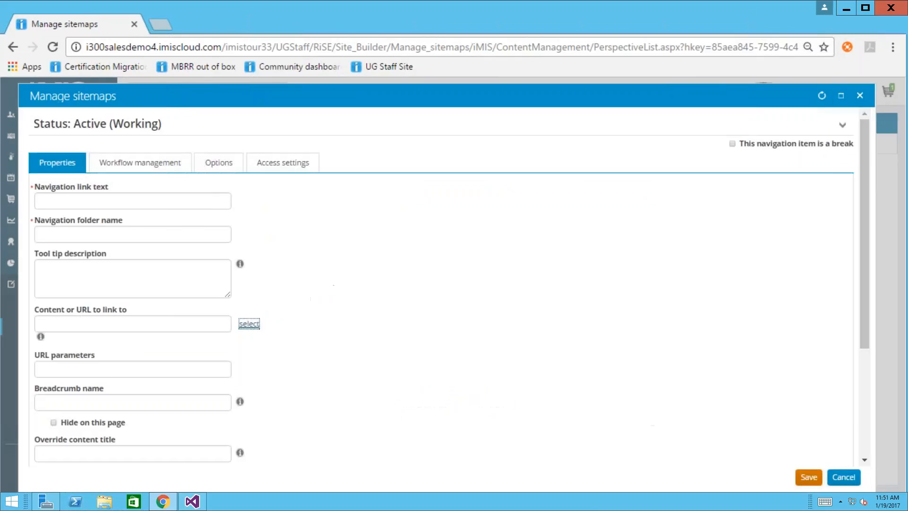
{"action": "left_click", "coordinate": [846, 477]}
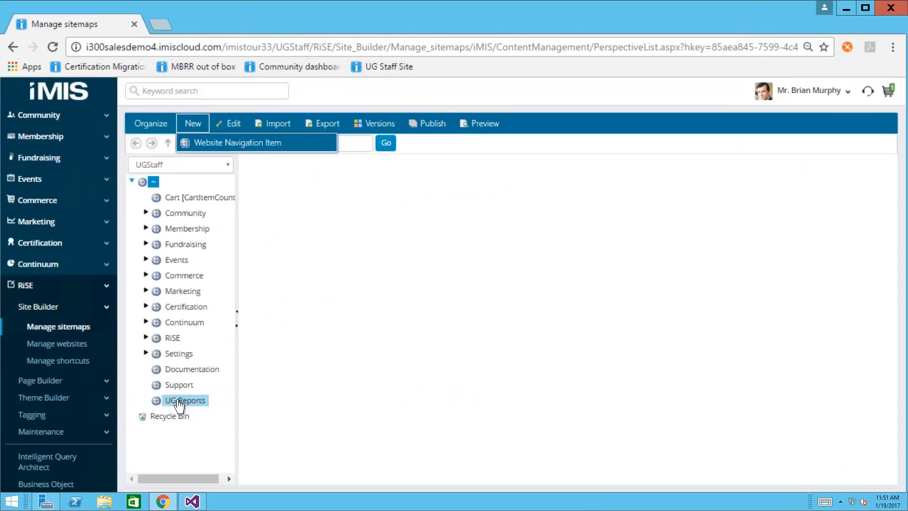
- Open the UG Reports page and choose Associate Member as the member type
{"action": "left_click", "coordinate": [106, 289]}
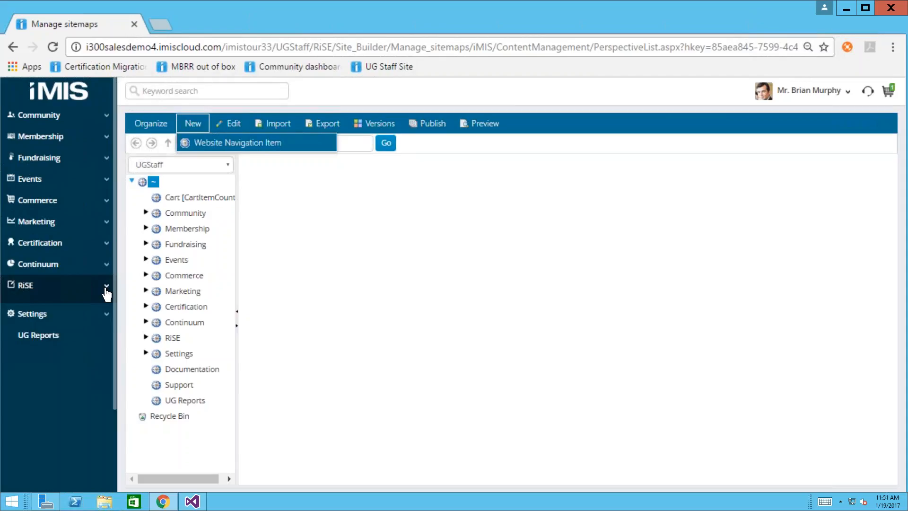
{"action": "left_click", "coordinate": [49, 332]}
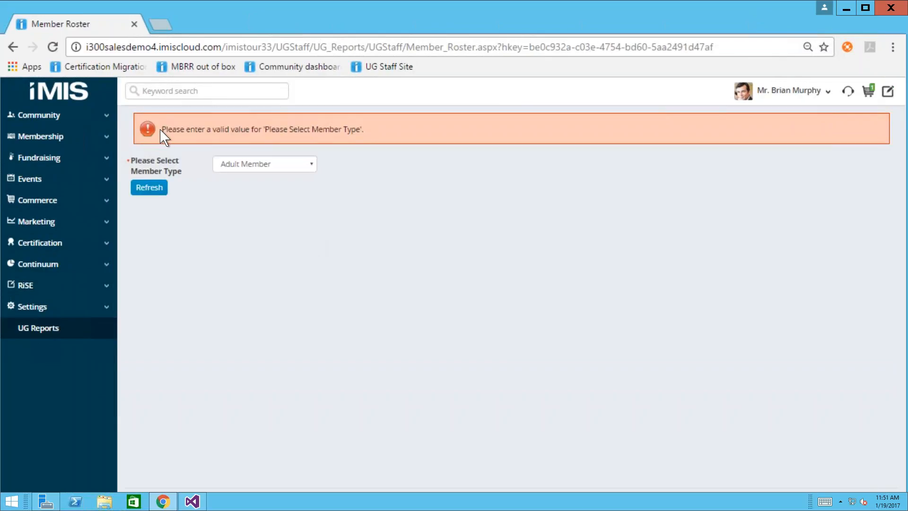
{"action": "left_click", "coordinate": [311, 165]}
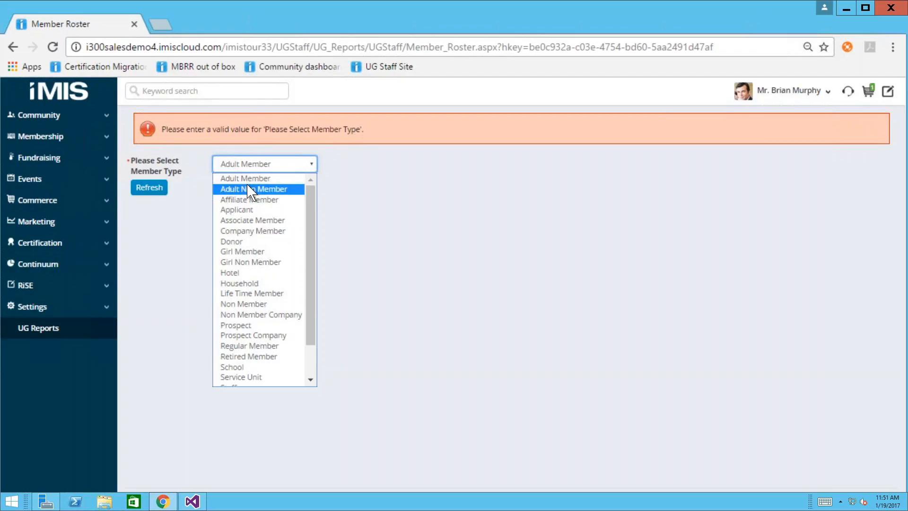
{"action": "left_click", "coordinate": [246, 220]}
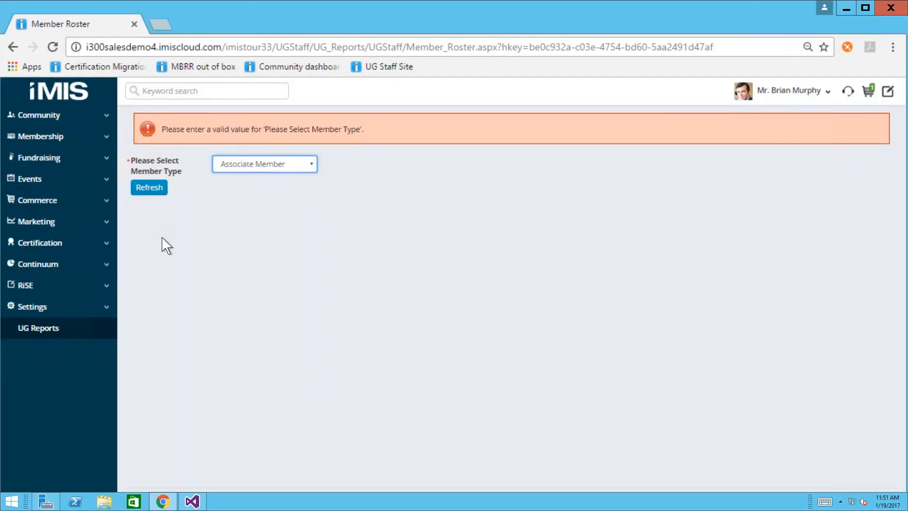
- Refresh the Member Roster report to list the Associate Member (type A) members
{"action": "left_click", "coordinate": [149, 187]}
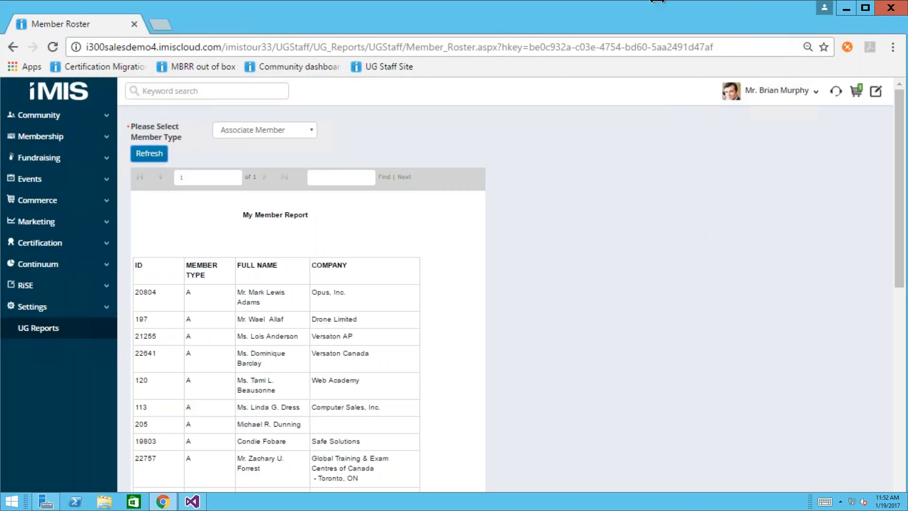
{"action": "mouse_move", "coordinate": [657, 2]}
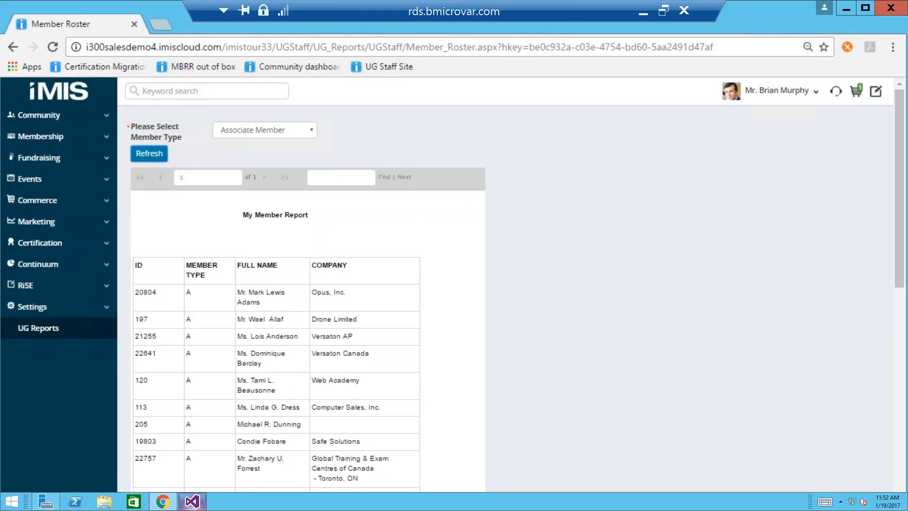
- Switch back to Visual Studio and show the Member Report.rdl design layout
{"action": "left_click", "coordinate": [192, 502]}
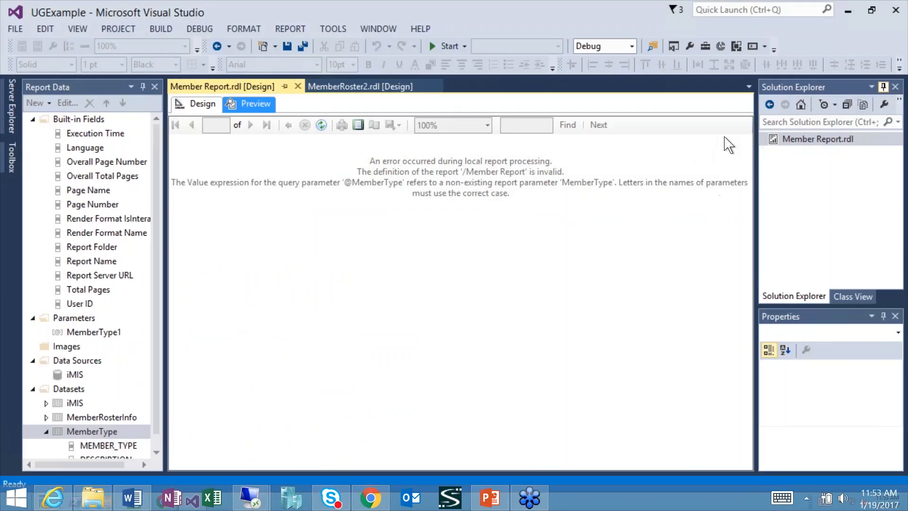
{"action": "left_click", "coordinate": [195, 104]}
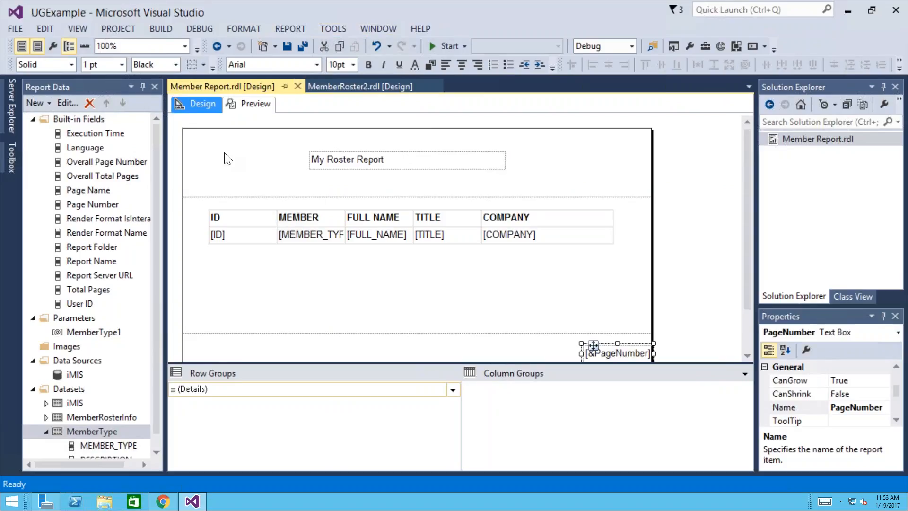
- Select the report body and expand the MemberRosterInfo dataset fields in Report Data
{"action": "left_click", "coordinate": [78, 29]}
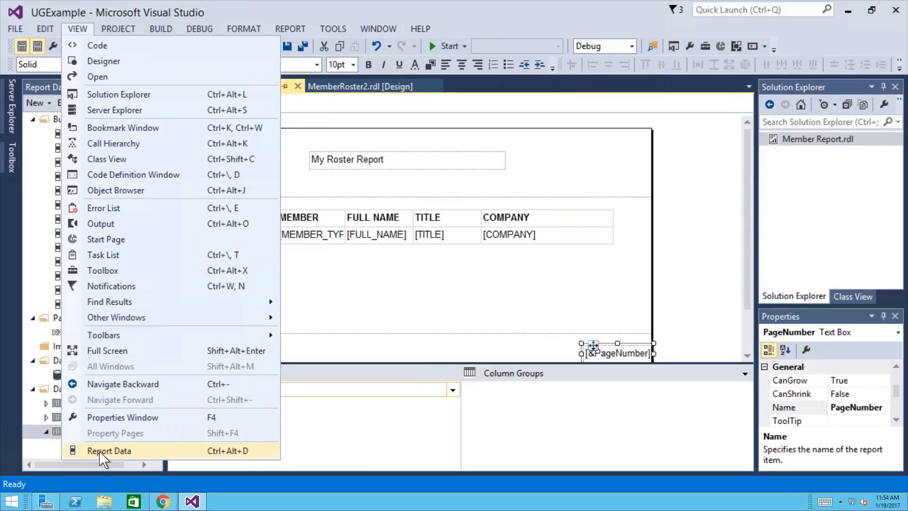
{"action": "left_click", "coordinate": [728, 239]}
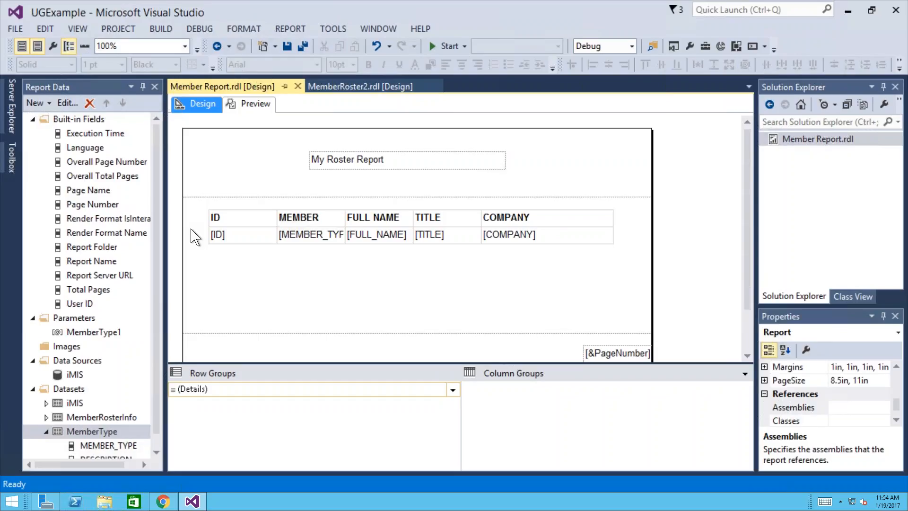
{"action": "left_click", "coordinate": [195, 237]}
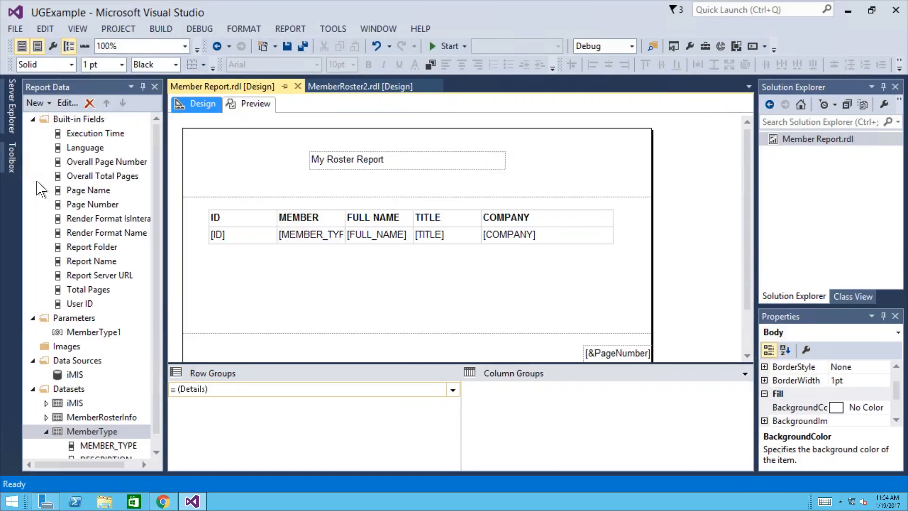
{"action": "left_click", "coordinate": [46, 417]}
- Drop FULL_NAME into the page header beside the title, widen the «Expr» box, and nudge it down
{"action": "left_click_drag", "start_coordinate": [99, 333], "coordinate": [213, 171]}
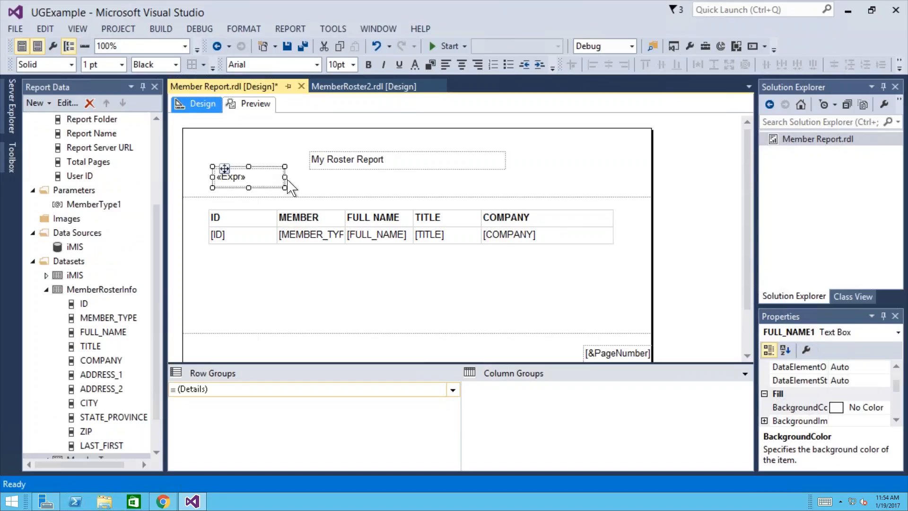
{"action": "left_click_drag", "start_coordinate": [285, 177], "coordinate": [322, 176]}
{"action": "right_click", "coordinate": [299, 176]}
{"action": "left_click", "coordinate": [338, 307]}
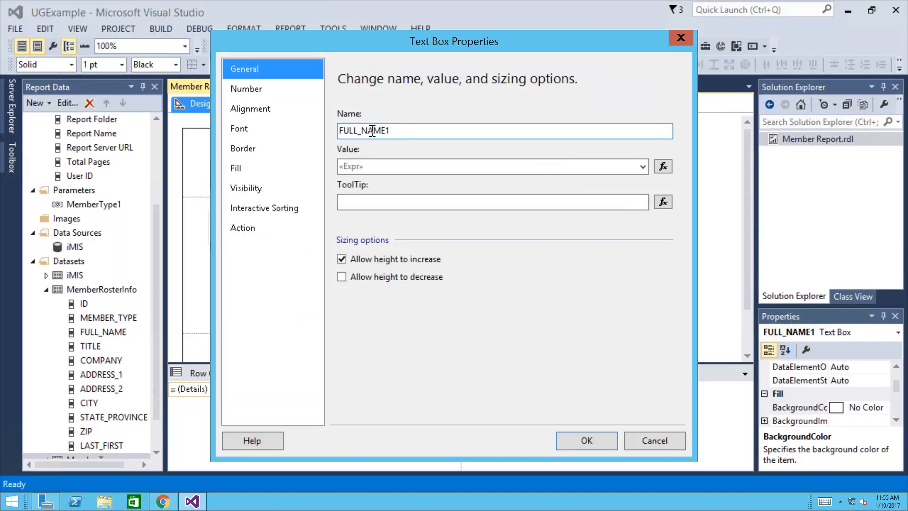
{"action": "left_click", "coordinate": [681, 37]}
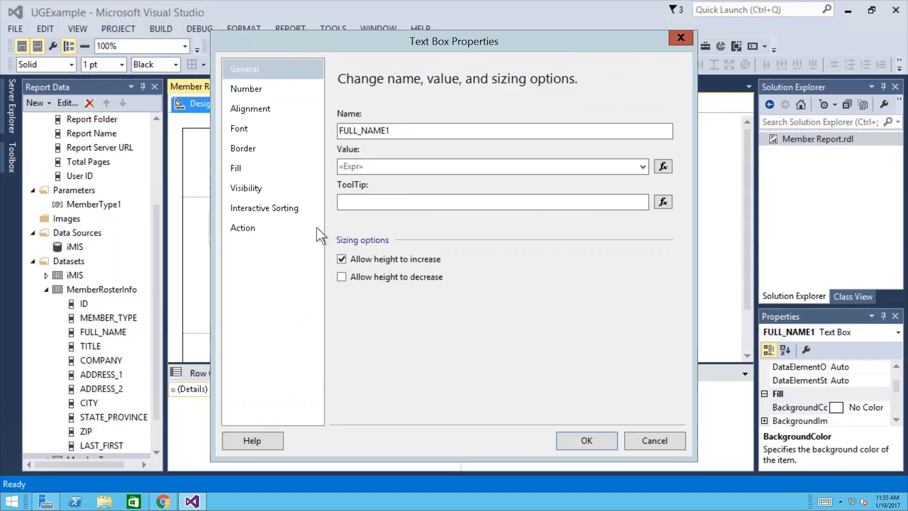
{"action": "key", "text": "Down"}
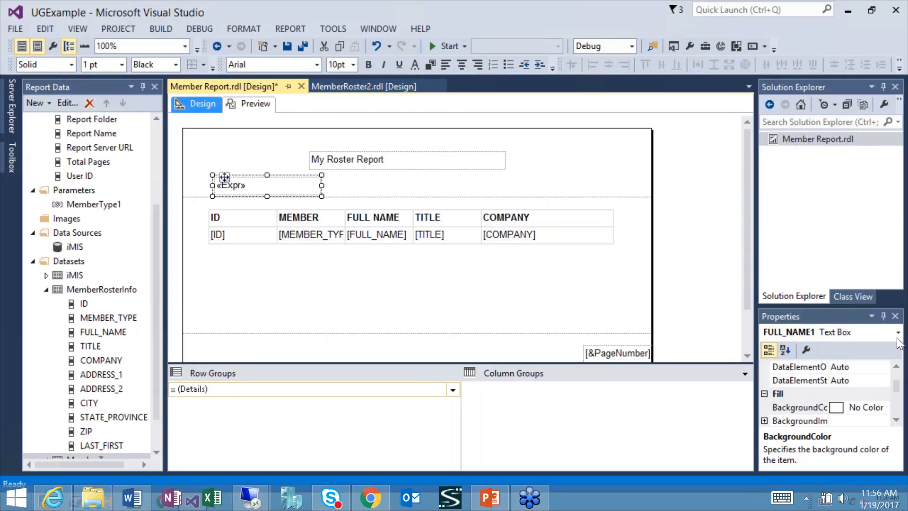
- Return to the remote Visual Studio session and open a File Explorer window on This PC
{"action": "left_click", "coordinate": [94, 503]}
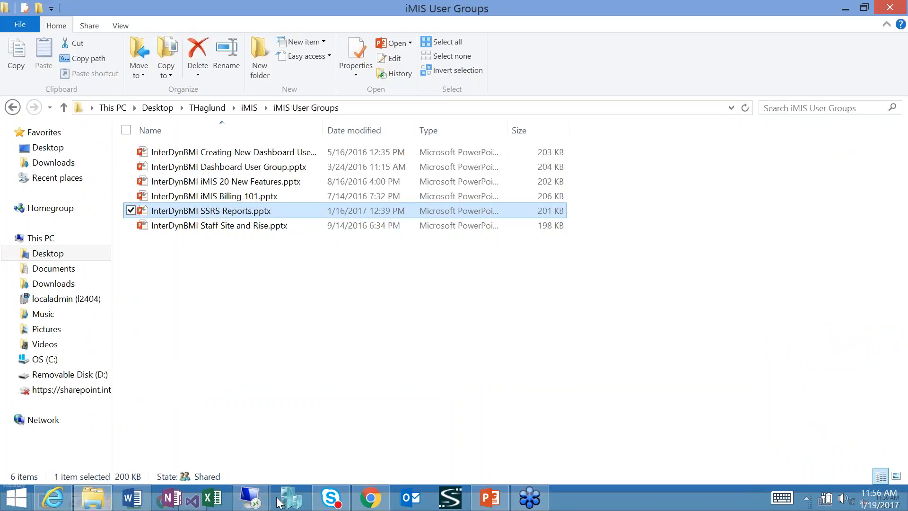
{"action": "left_click", "coordinate": [250, 498]}
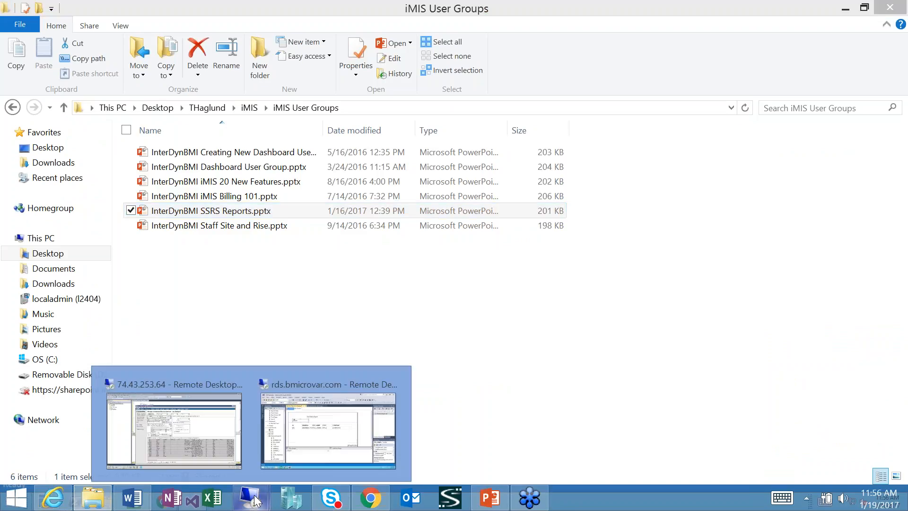
{"action": "left_click", "coordinate": [307, 451]}
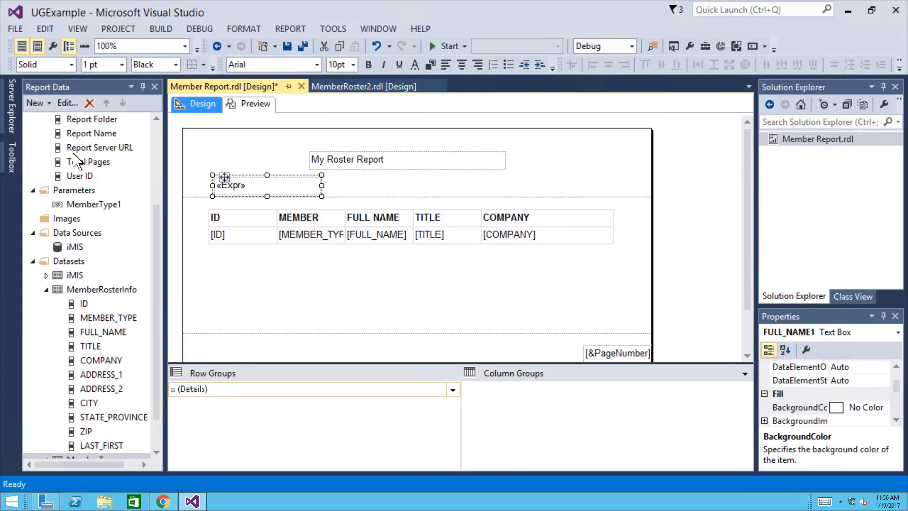
{"action": "left_click", "coordinate": [108, 503]}
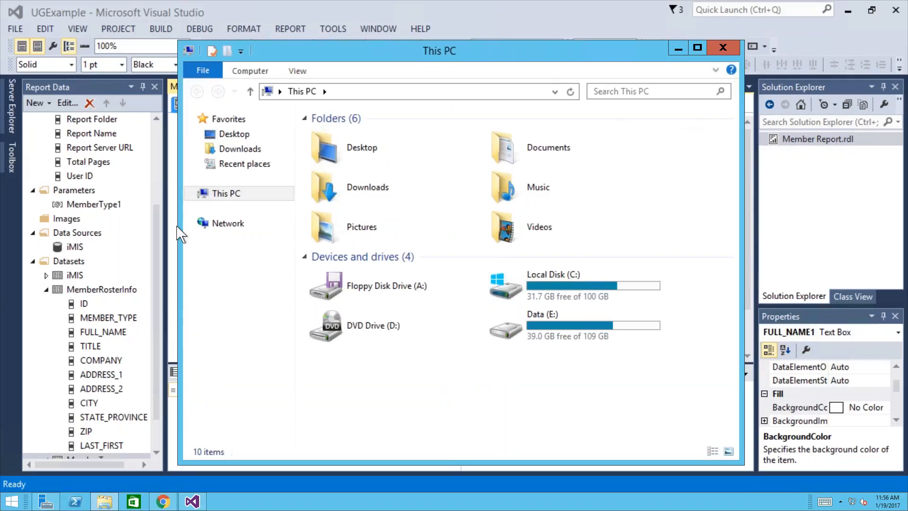
- Open the UGExample project folder from Recent places and select MemberRoster2.rdl
{"action": "left_click", "coordinate": [256, 166]}
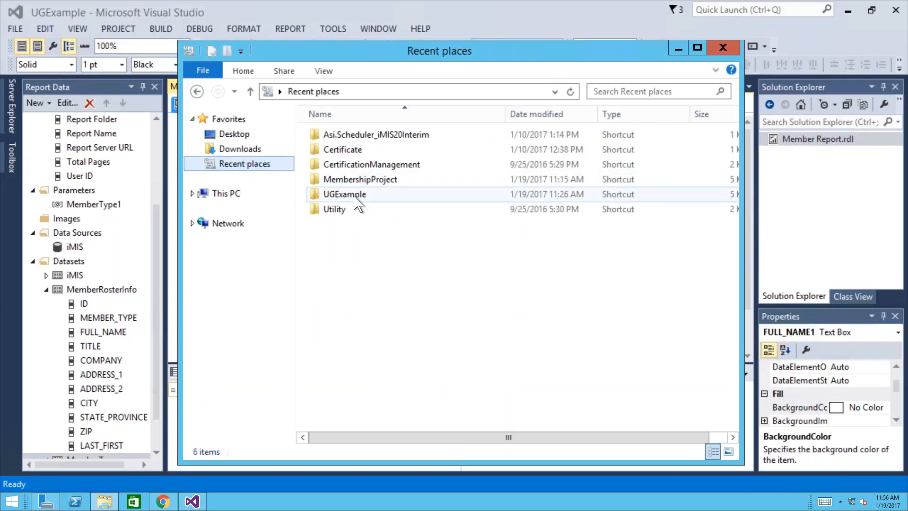
{"action": "double_click", "coordinate": [327, 194]}
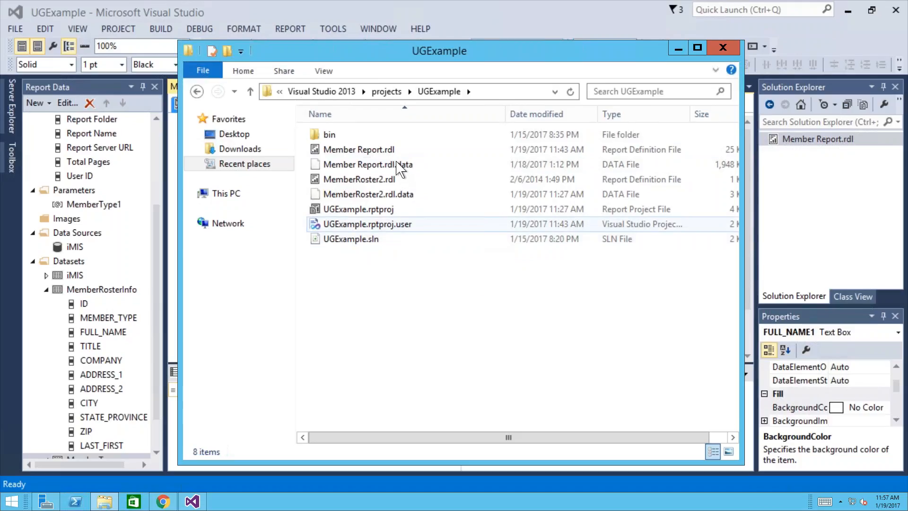
{"action": "left_click", "coordinate": [401, 184]}
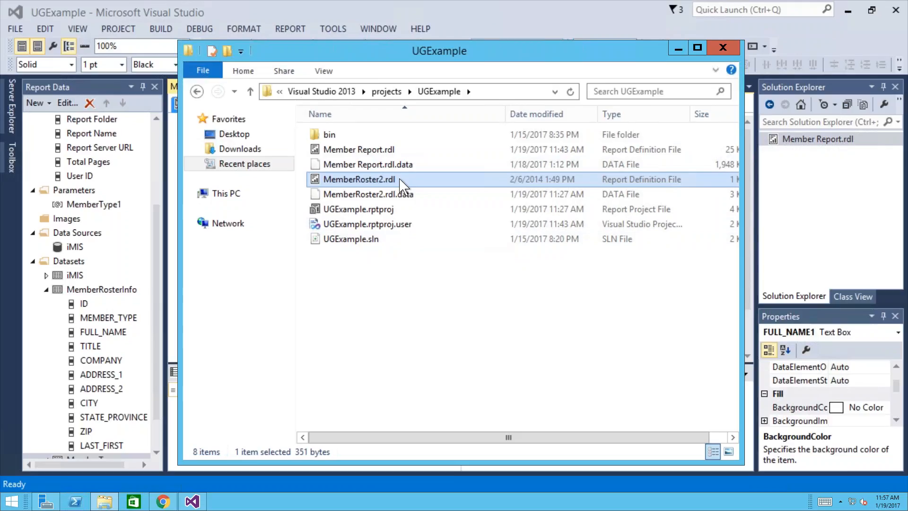
- Minimize the File Explorer window to bring the Visual Studio report designer back into view
{"action": "left_click", "coordinate": [678, 47]}
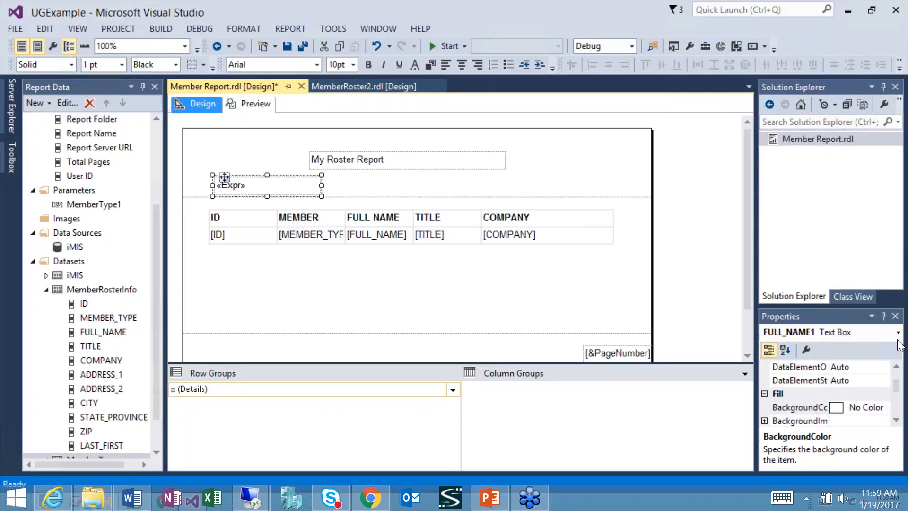
{"action": "mouse_move", "coordinate": [691, 12]}
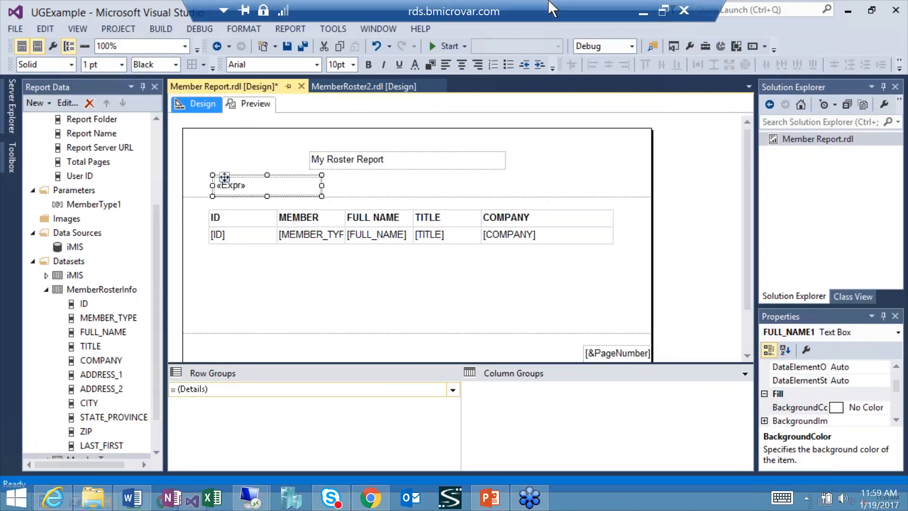